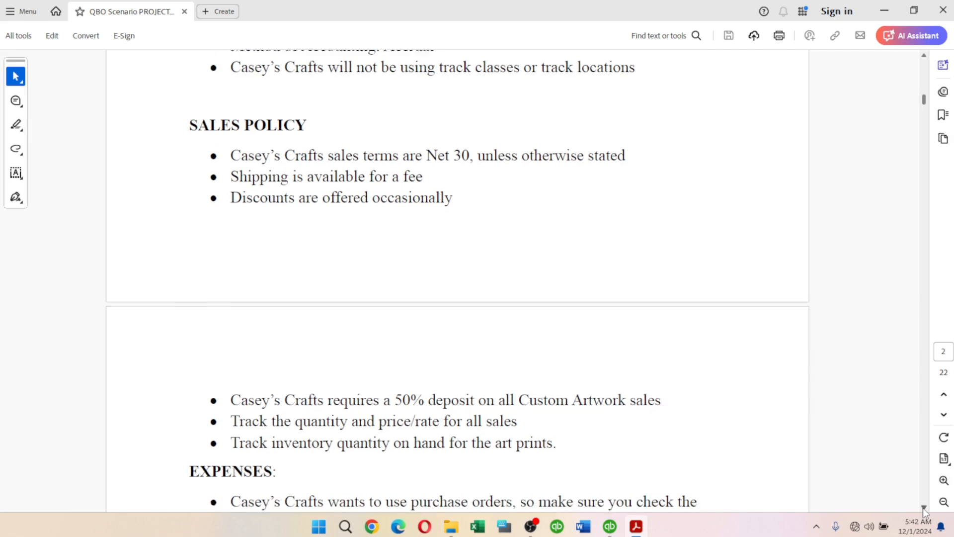
Read through the sales policy, expenses and advanced settings requirements for Casey's Crafts in the project PDF
left_click(924, 507)
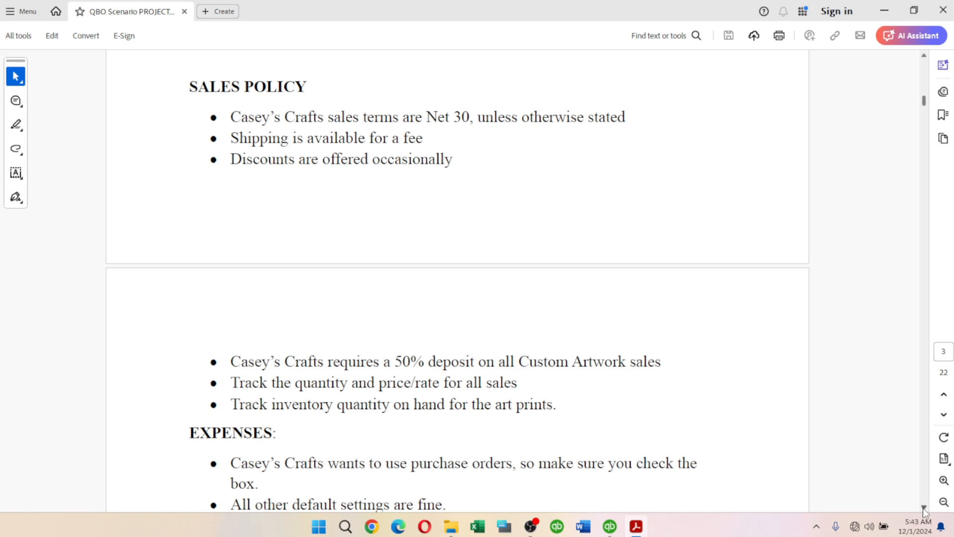
left_click(924, 508)
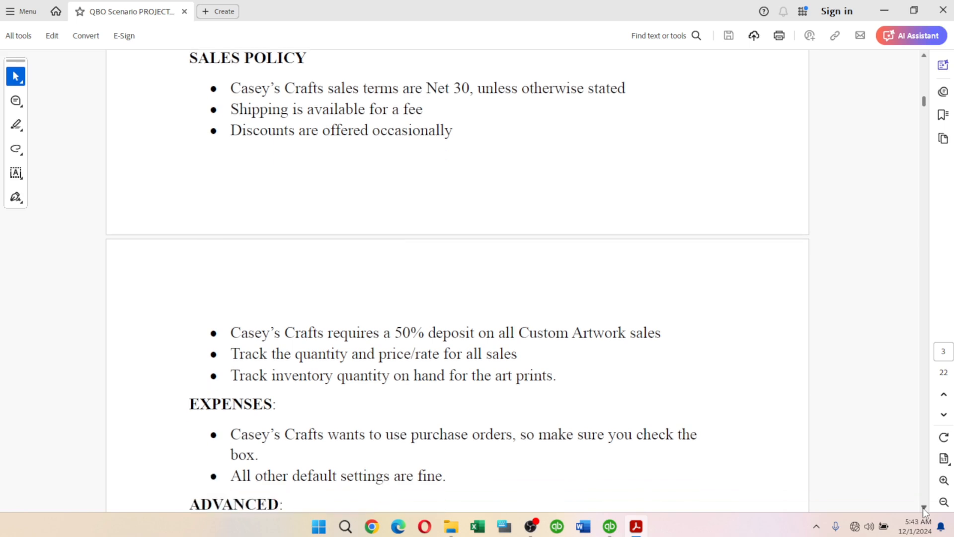
left_click(924, 507)
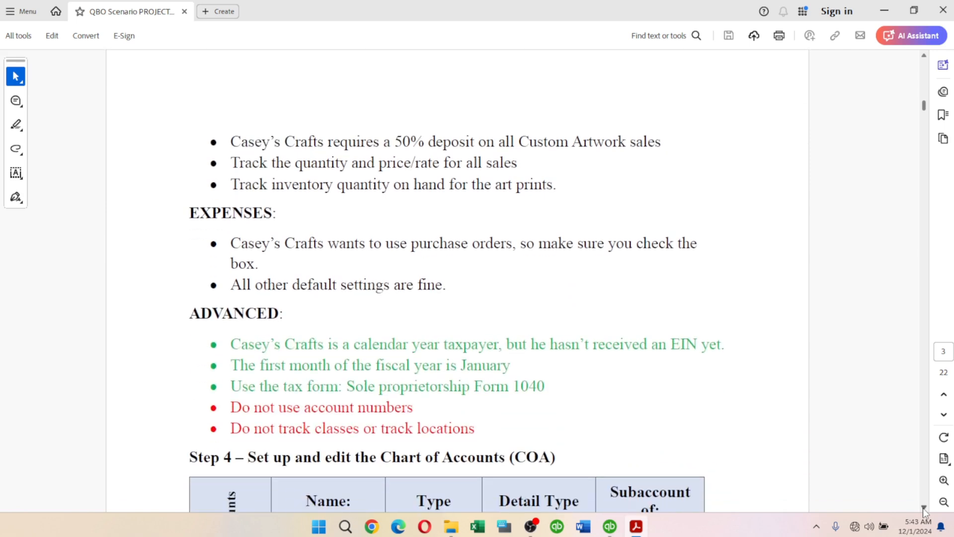
left_click(924, 507)
left_click(924, 507)
left_click(924, 508)
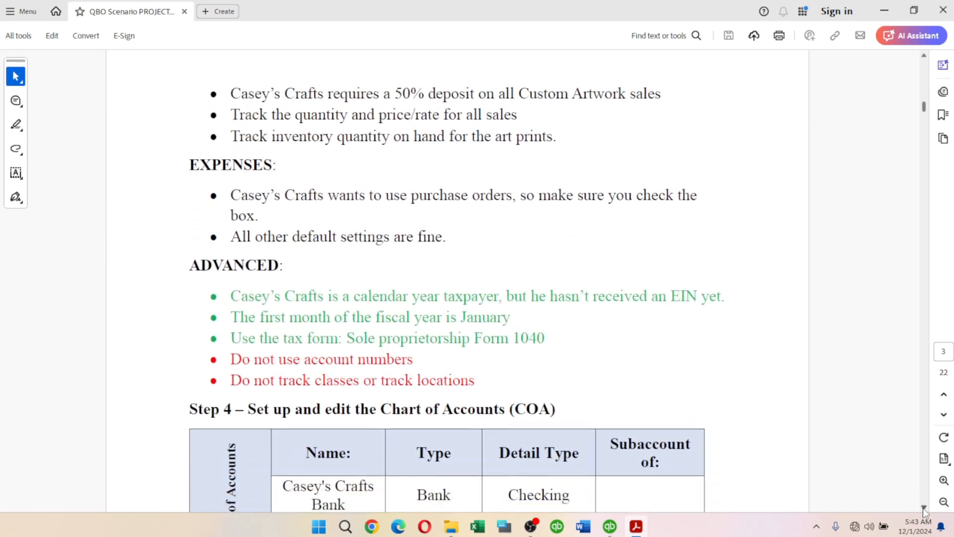
left_click(924, 507)
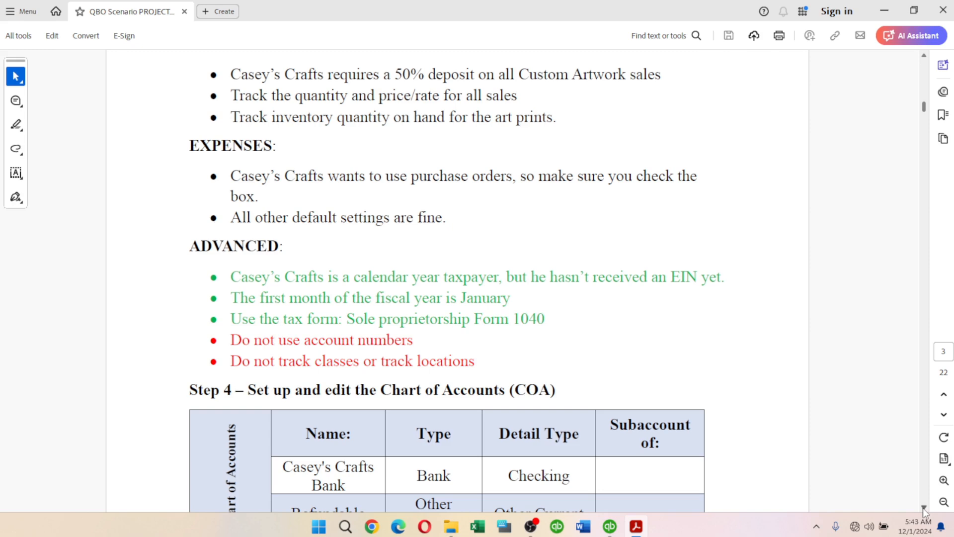
scroll(924, 511, "down", 3)
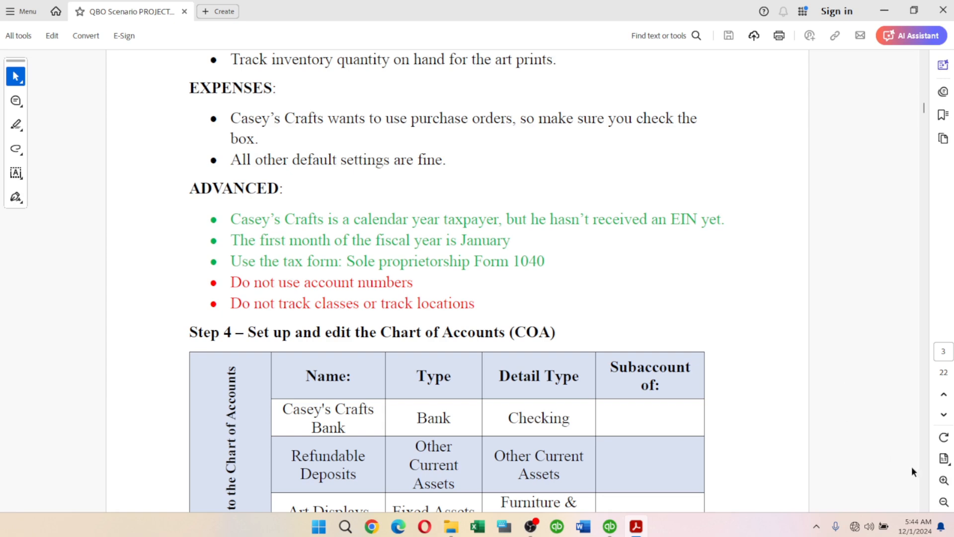
left_click(923, 507)
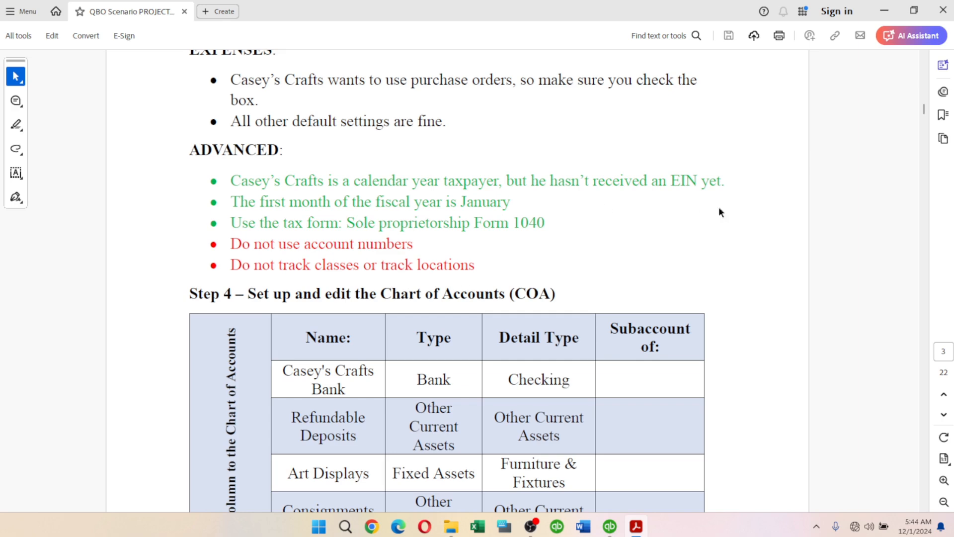
Examine the Step 4 table of names, types, detail types and subaccounts to add to the Chart of Accounts
scroll(768, 272, "down", 4)
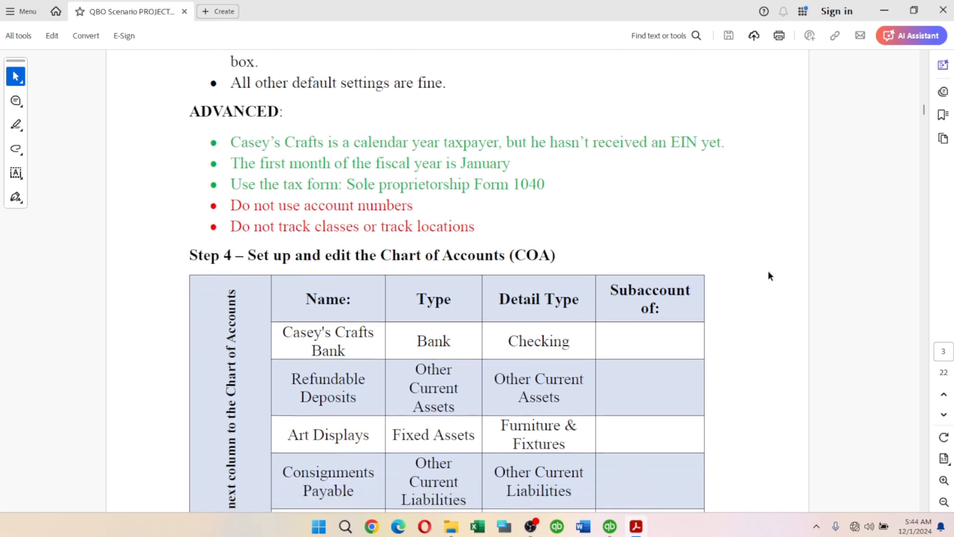
scroll(768, 271, "down", 3)
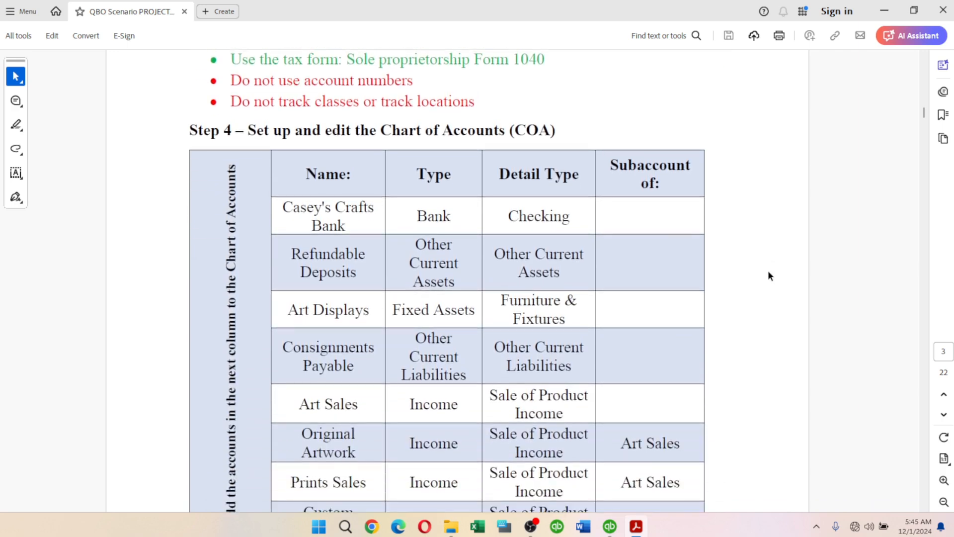
scroll(768, 272, "down", 1)
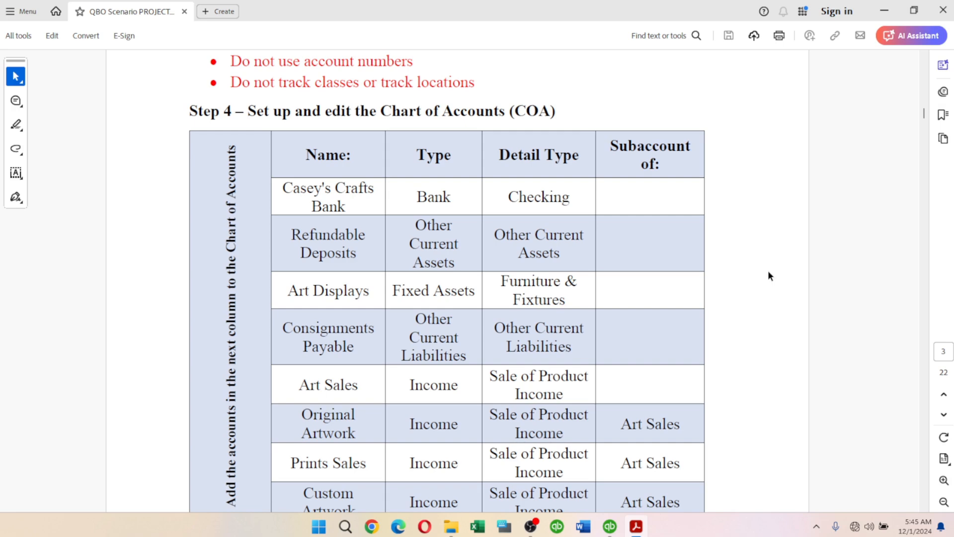
scroll(768, 276, "down", 2)
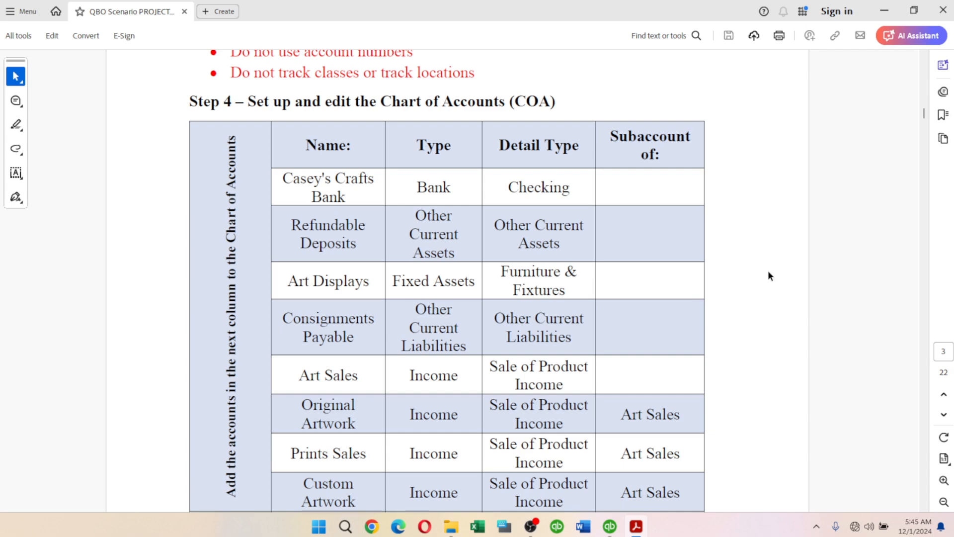
scroll(769, 275, "up", 3)
scroll(768, 275, "down", 3)
scroll(767, 275, "down", 1)
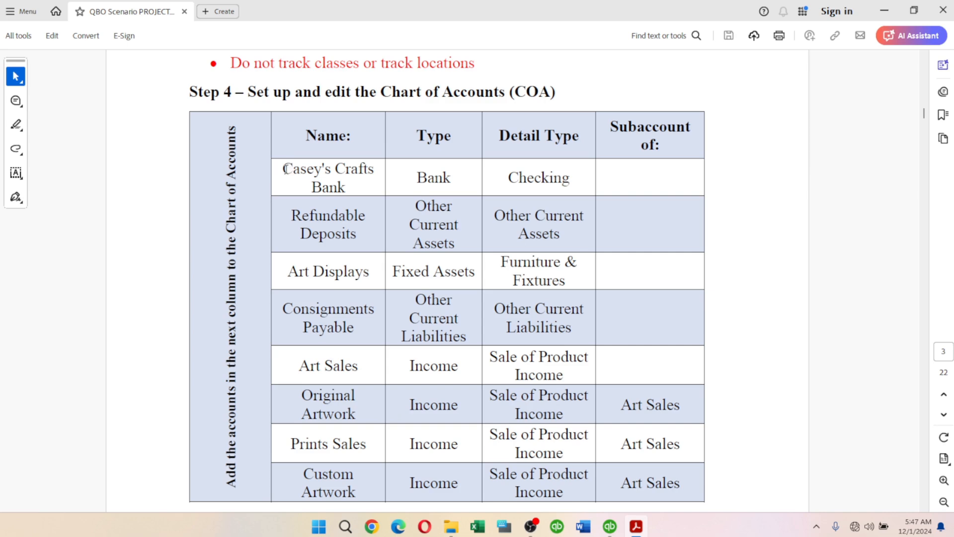
Copy the account name Casey's Crafts Bank from the first row of the Step 4 table
left_click_drag(282, 169, 352, 187)
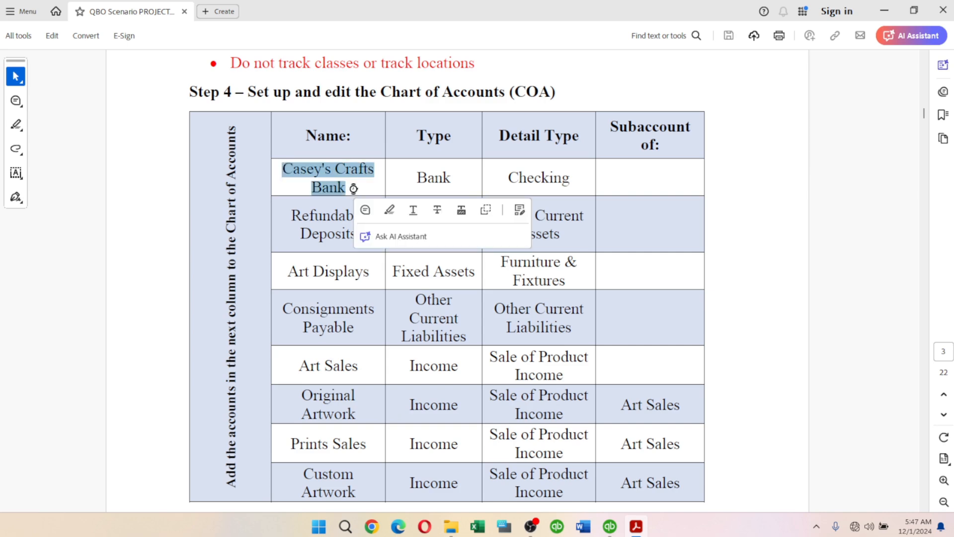
key("ctrl+c")
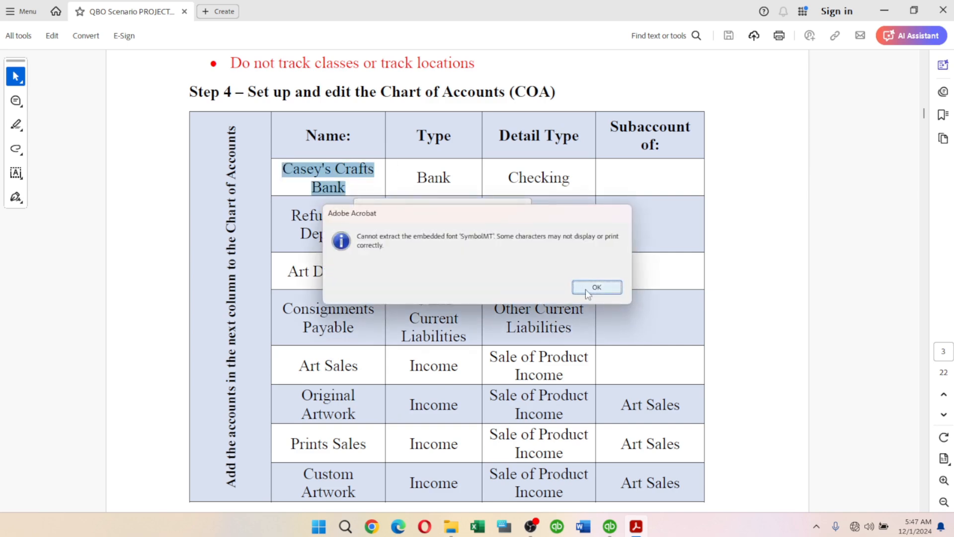
left_click(585, 290)
Switch to QuickBooks, close the Accountant Center and New Feature Tour windows, and maximize the Home window
left_click(612, 529)
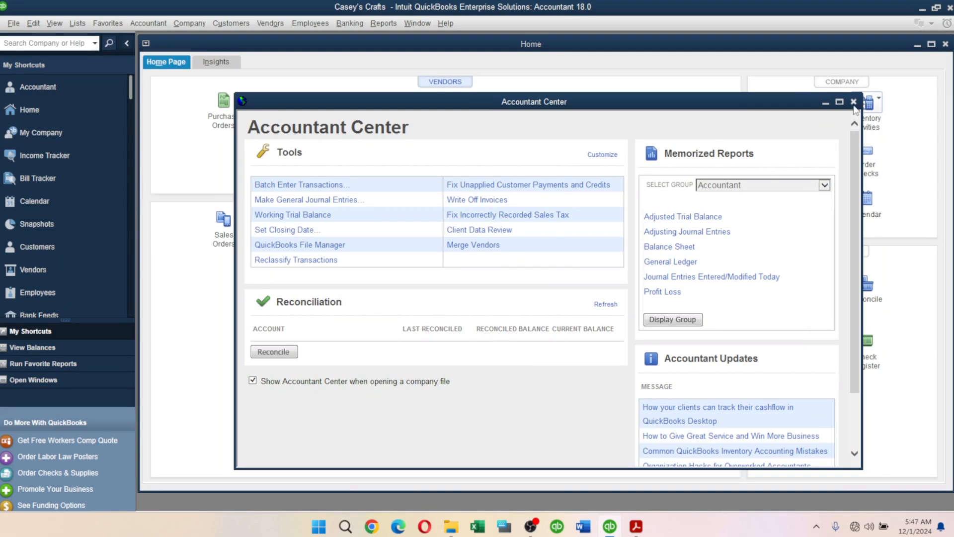
left_click(854, 102)
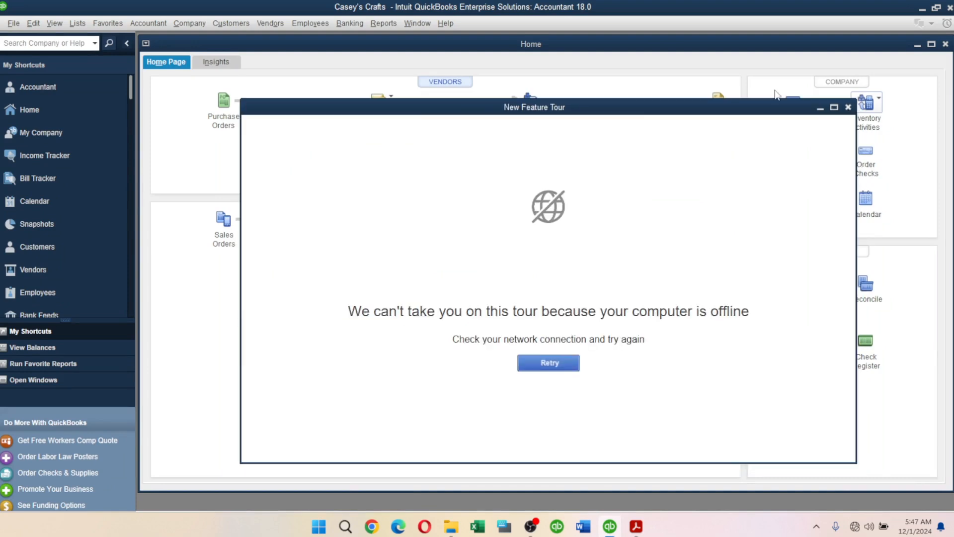
left_click(849, 107)
left_click(931, 44)
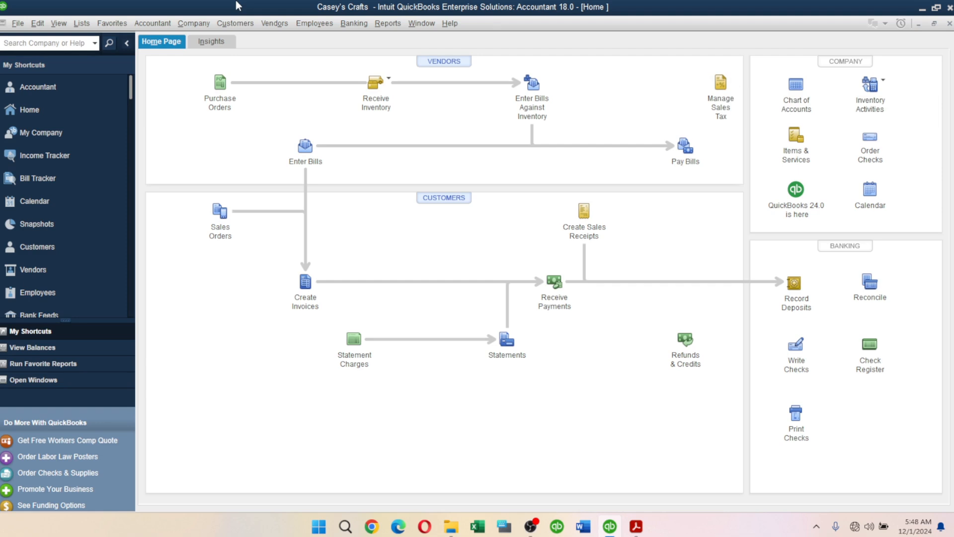
Open the Chart of Accounts for Casey's Crafts
left_click(156, 23)
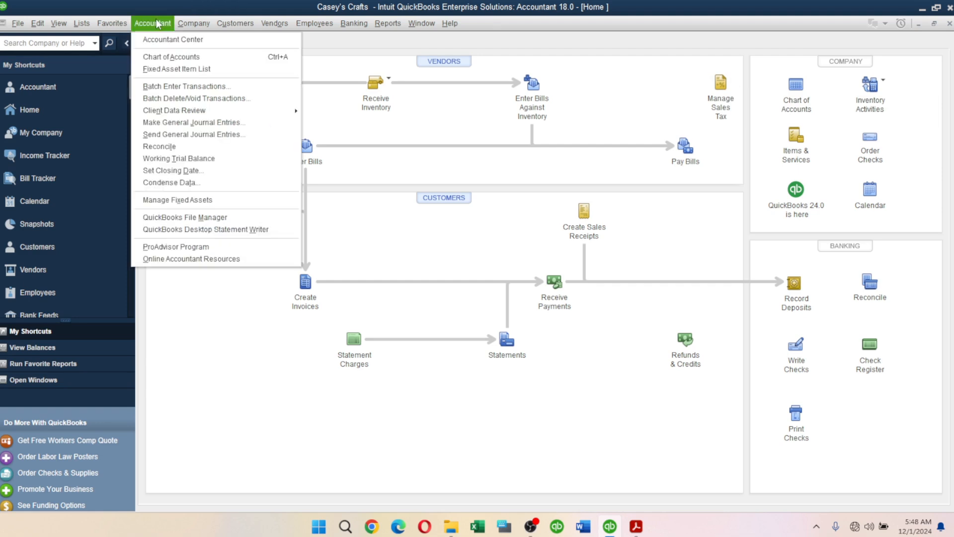
mouse_move(188, 26)
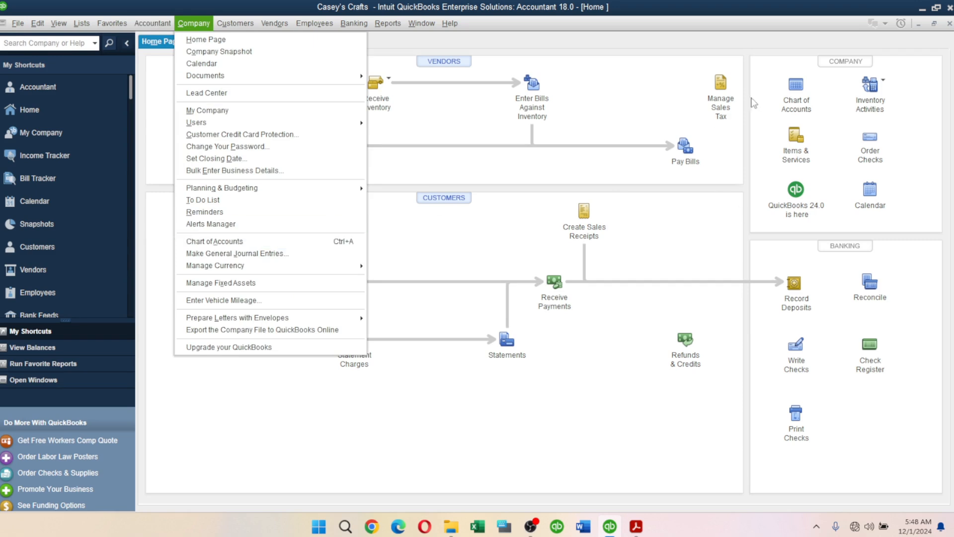
left_click(790, 89)
left_click(794, 88)
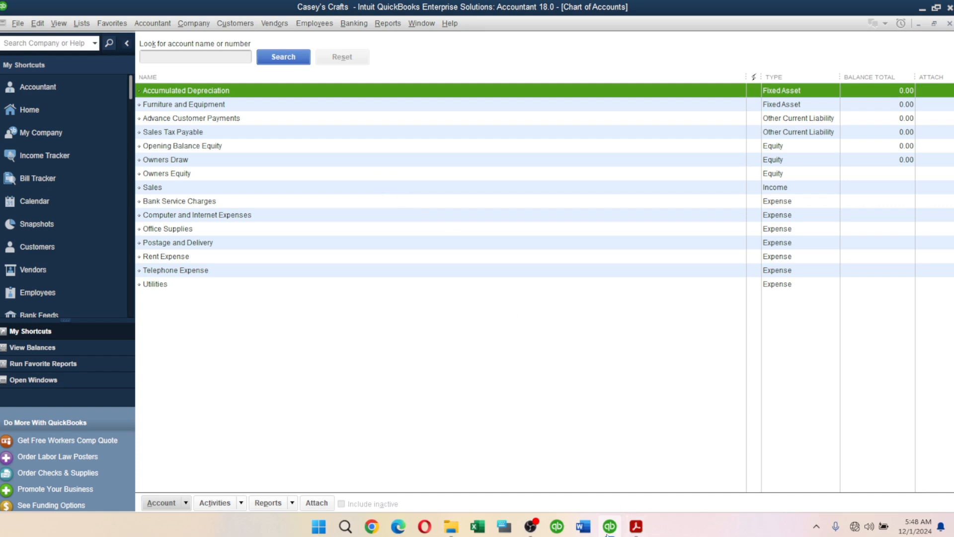
Check the first account row in the PDF, then start a new account of type Bank in QuickBooks
left_click(635, 528)
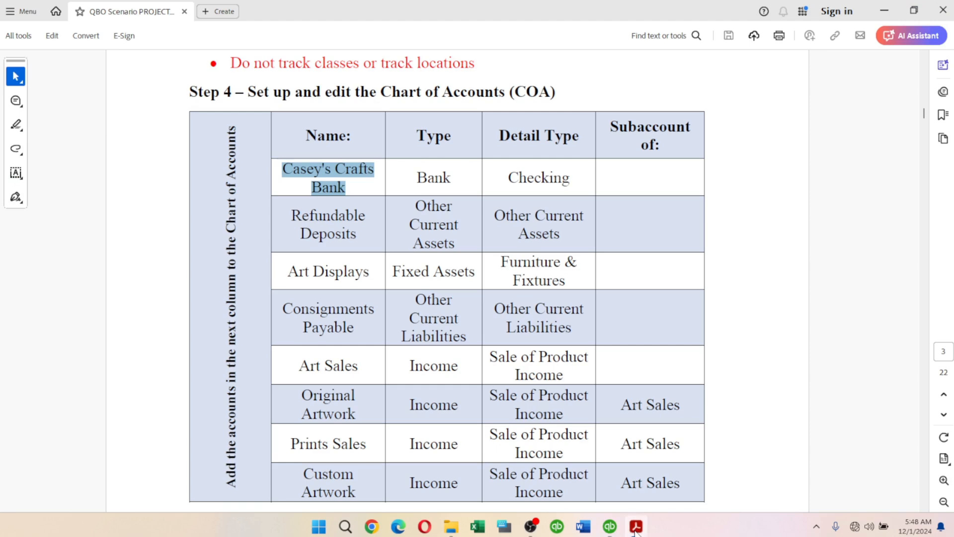
left_click(636, 528)
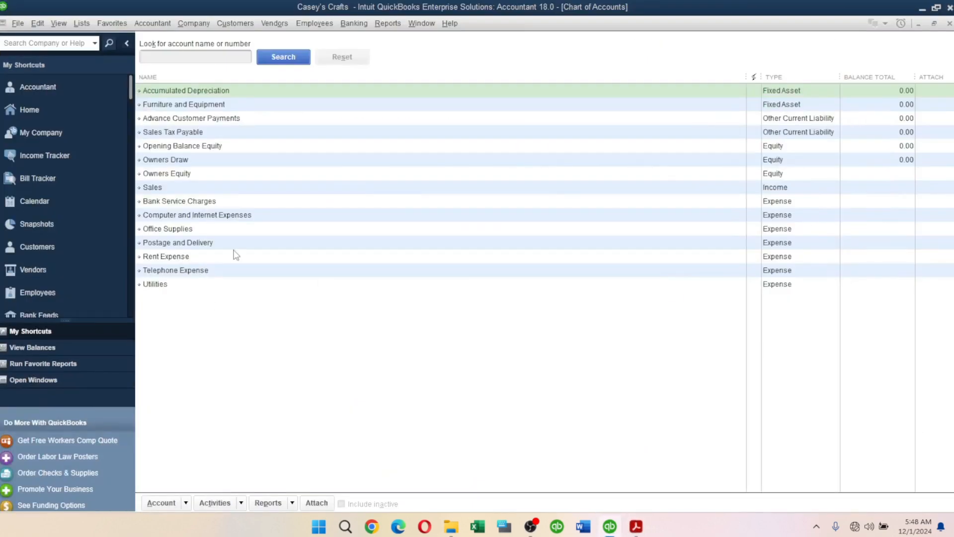
left_click(197, 91)
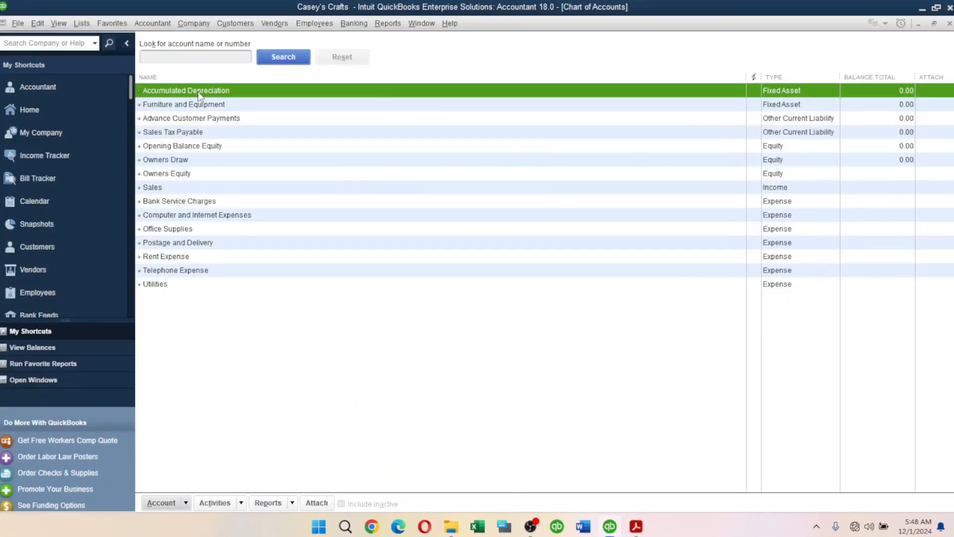
right_click(198, 91)
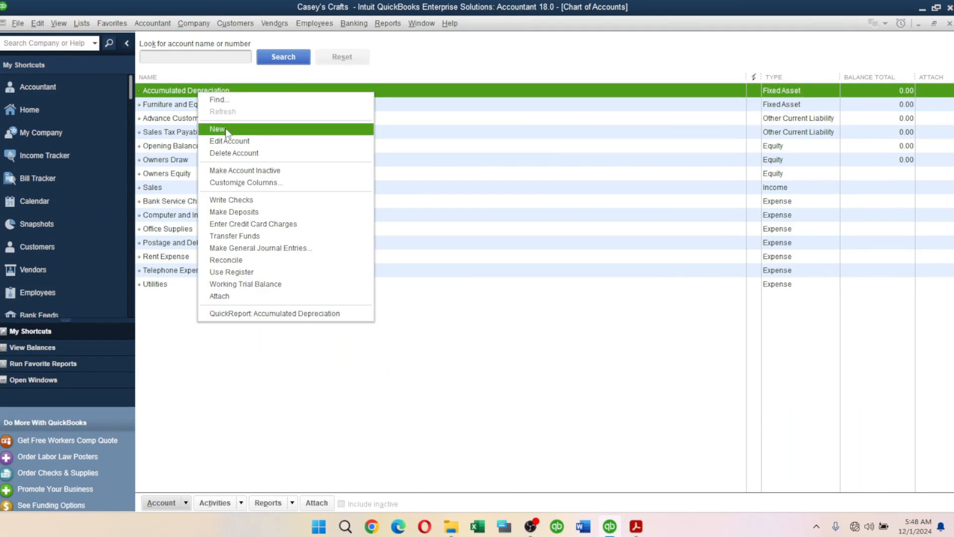
left_click(166, 504)
left_click(201, 326)
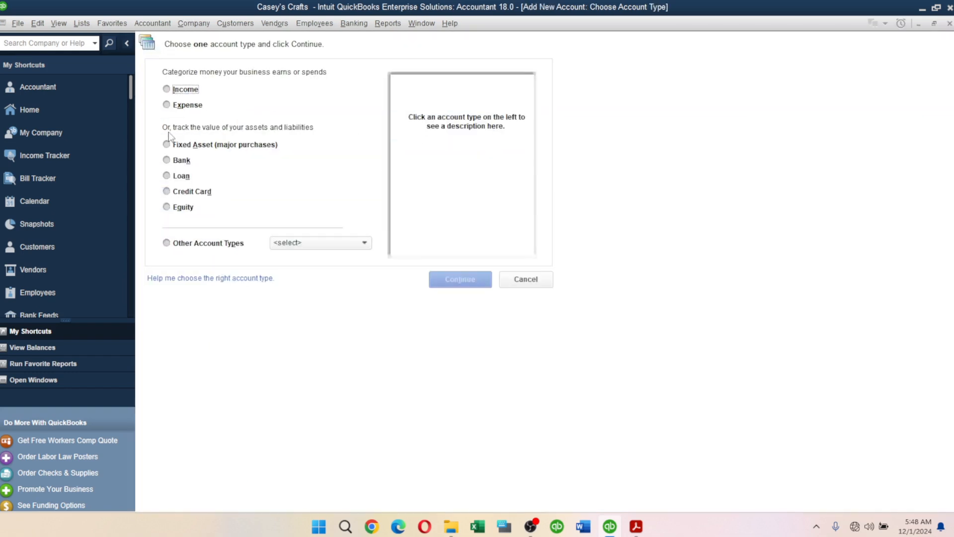
left_click(168, 160)
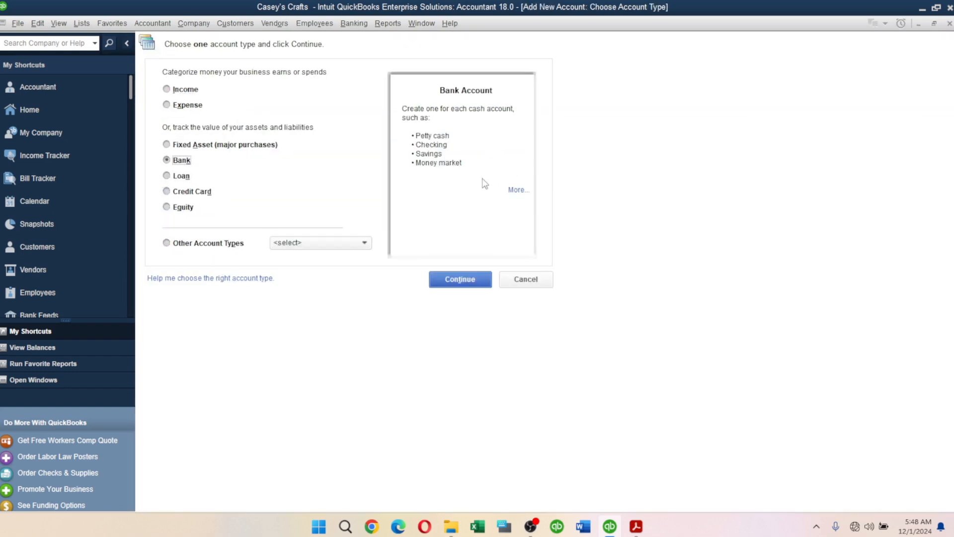
left_click(478, 278)
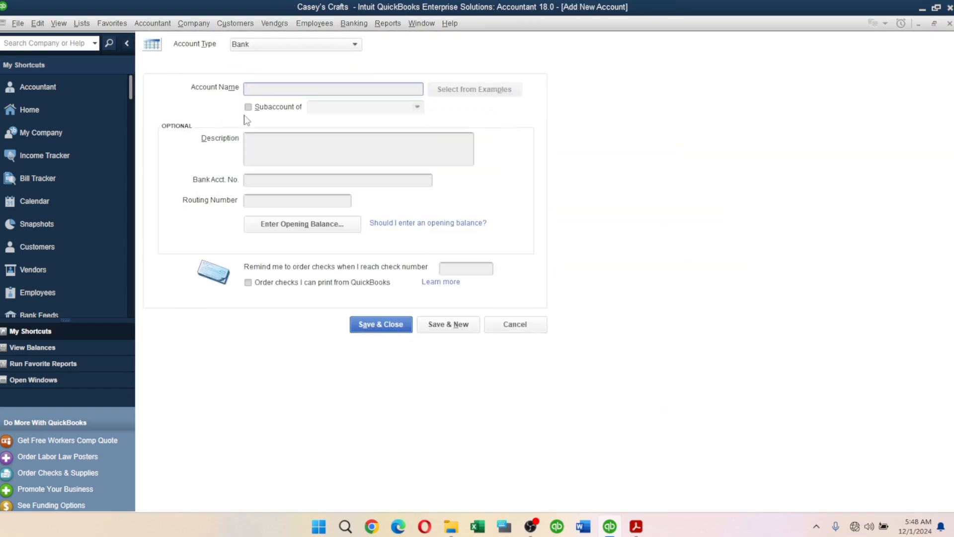
Name the bank account Casey's Crafts Bank, leave it without a parent account, and save it with a new blank form open
type("Casey's Crafts Bank-")
left_click(330, 89)
left_click(291, 143)
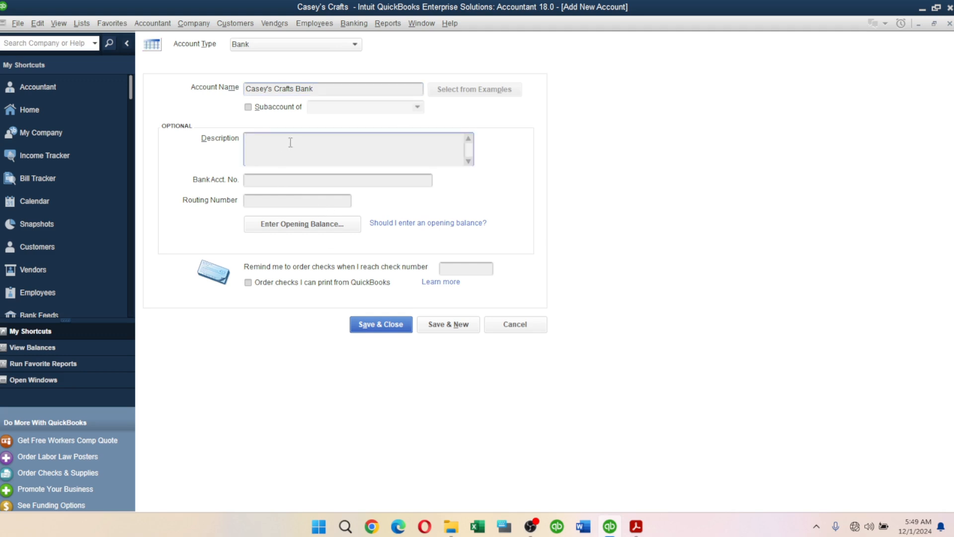
left_click(263, 111)
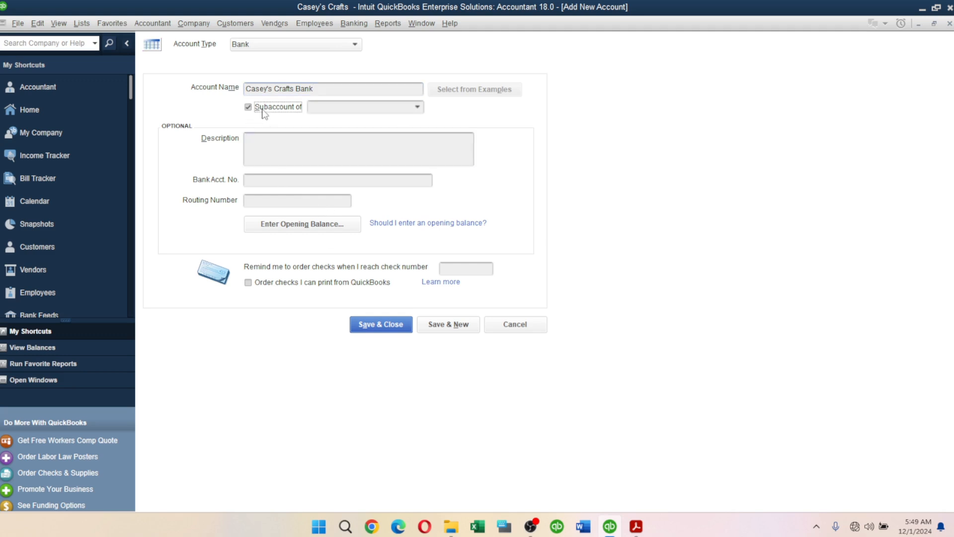
left_click(263, 109)
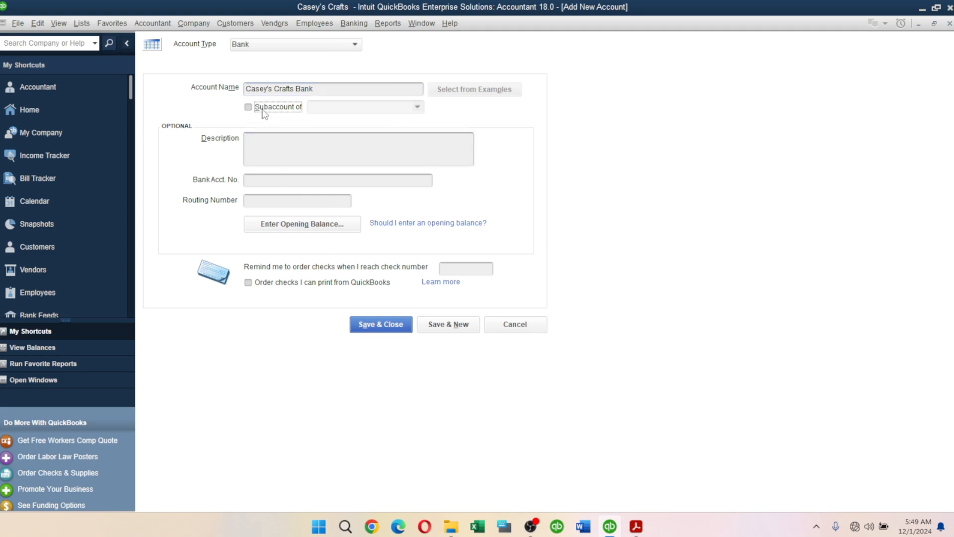
left_click(289, 112)
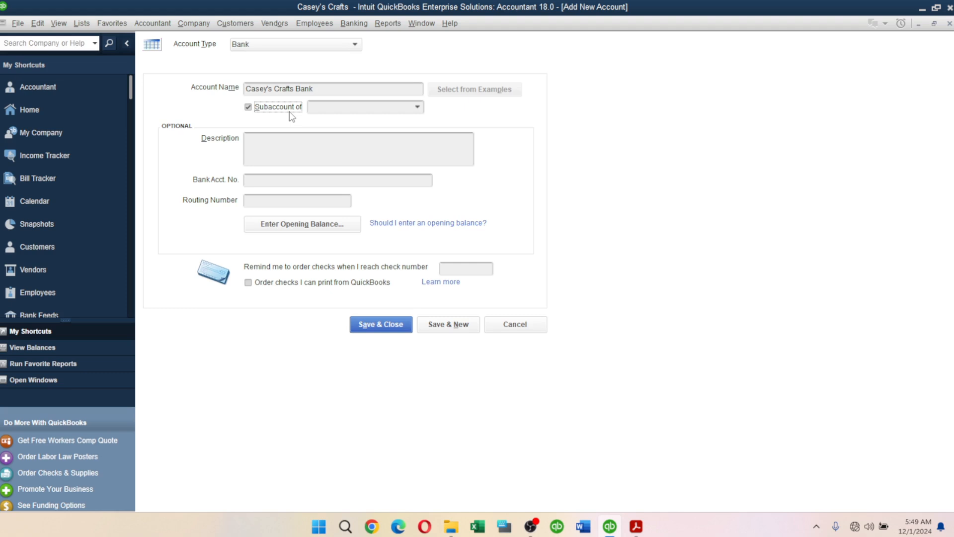
left_click(289, 111)
left_click(448, 327)
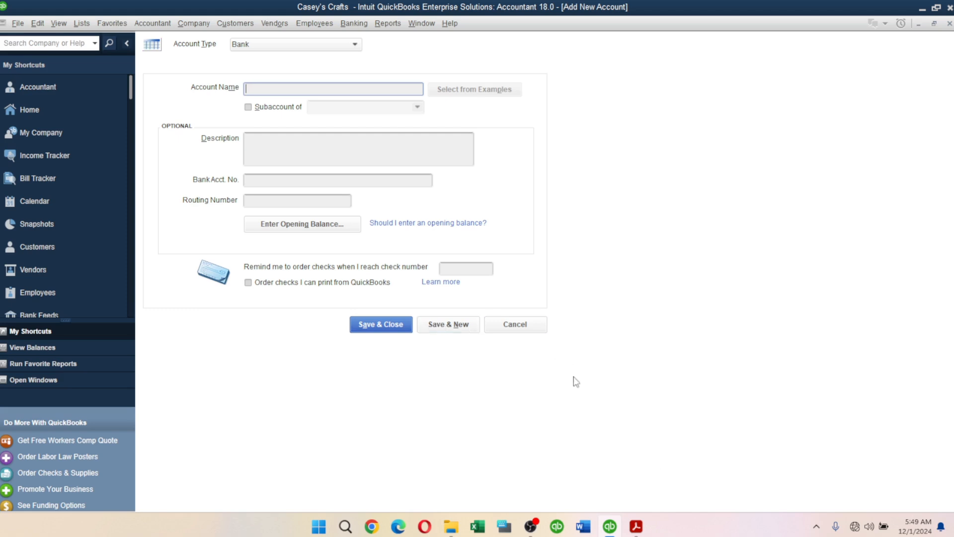
Switch to the project PDF in Acrobat and copy the account name Refundable Deposits from the Step 4 table
left_click(635, 526)
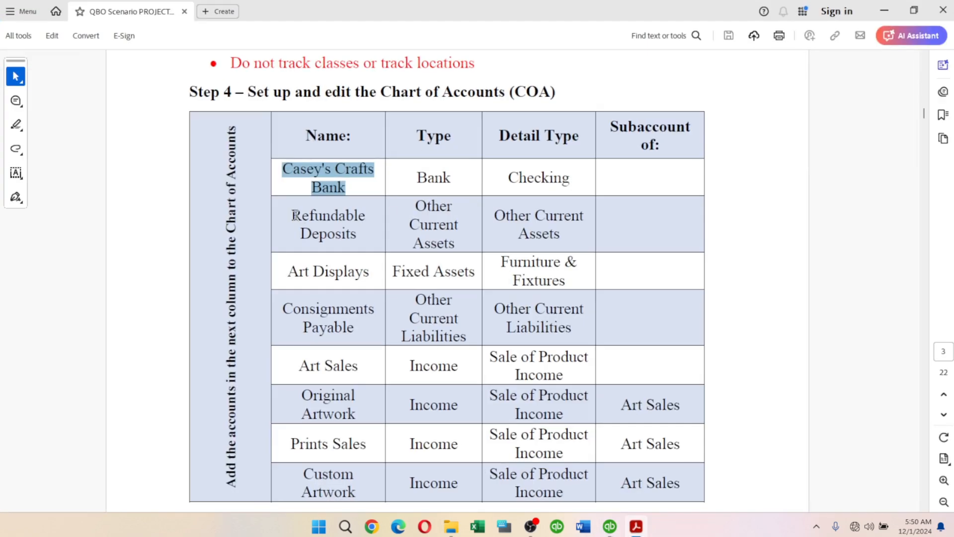
left_click_drag(292, 214, 342, 233)
key("ctrl+c")
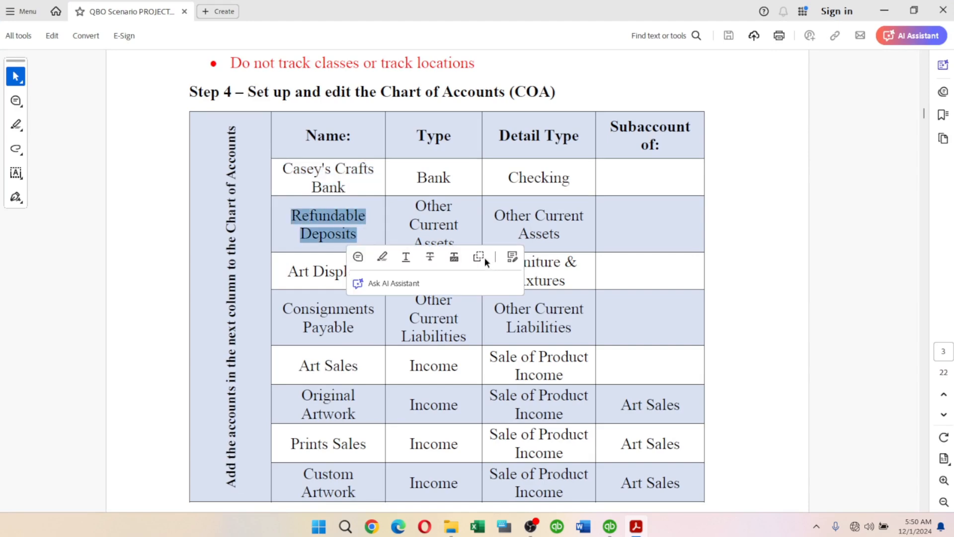
left_click(484, 257)
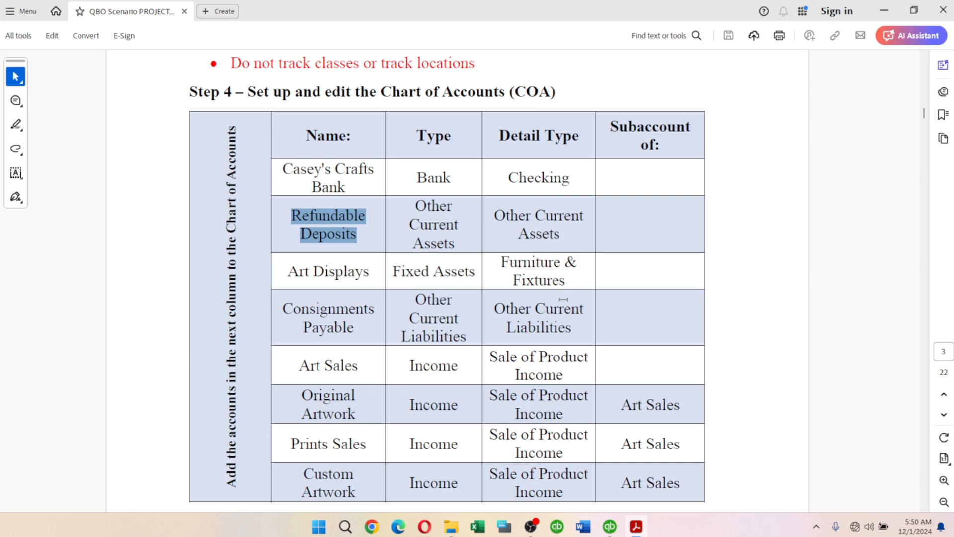
Switch to QuickBooks, create an Other Current Asset account named Refundable Deposits, and save it with a new blank form open
left_click(610, 522)
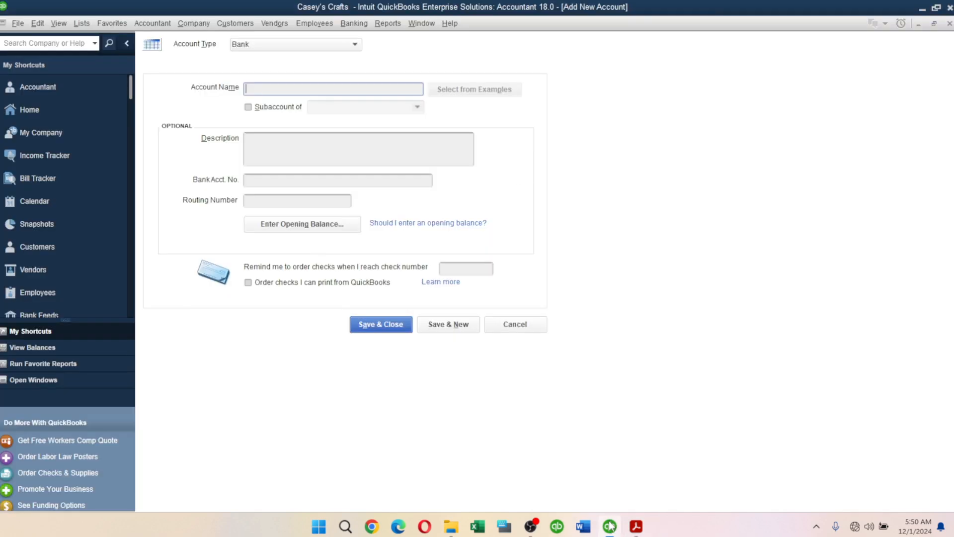
left_click(244, 48)
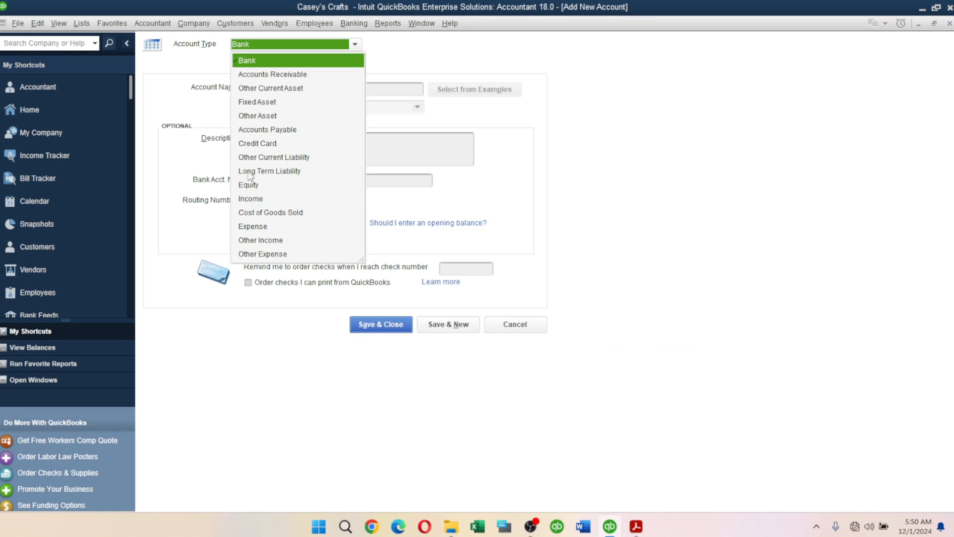
left_click(293, 89)
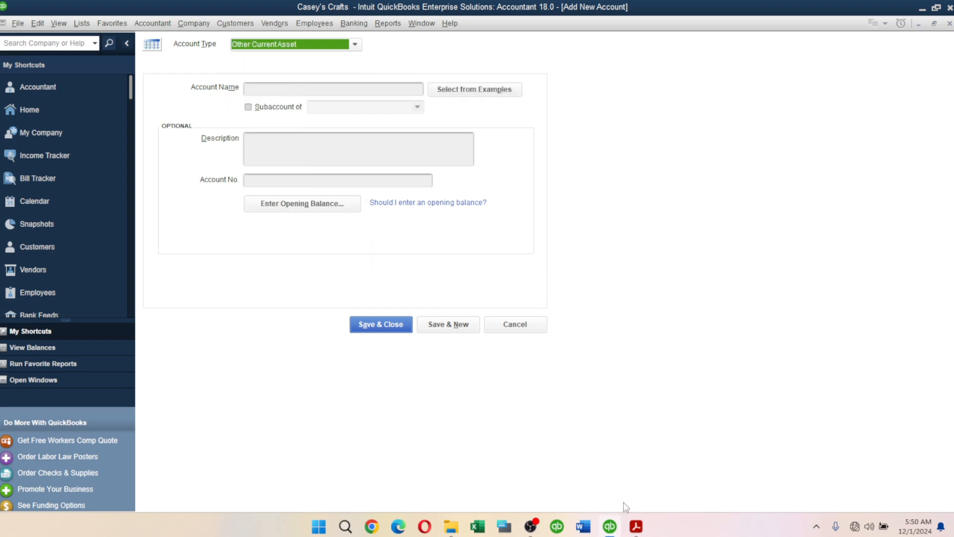
left_click(635, 528)
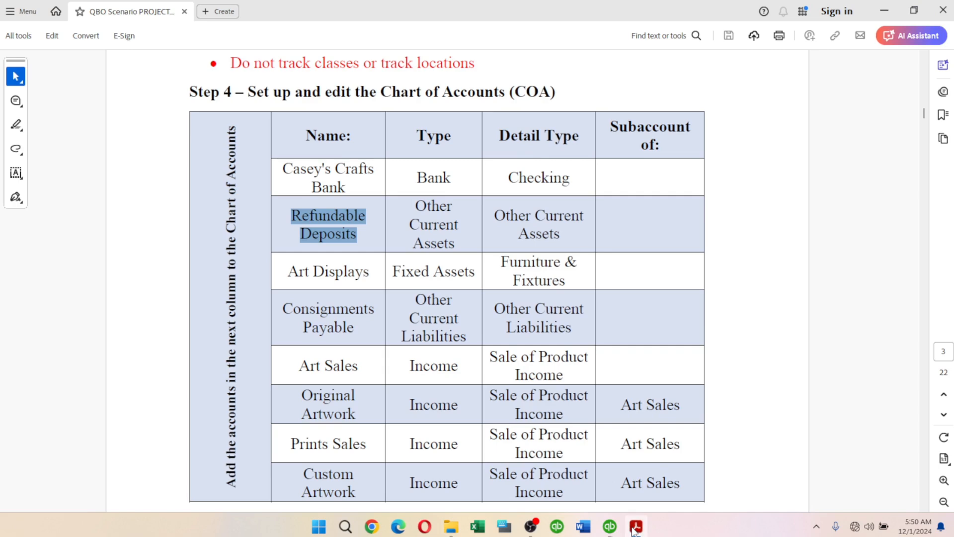
left_click(635, 529)
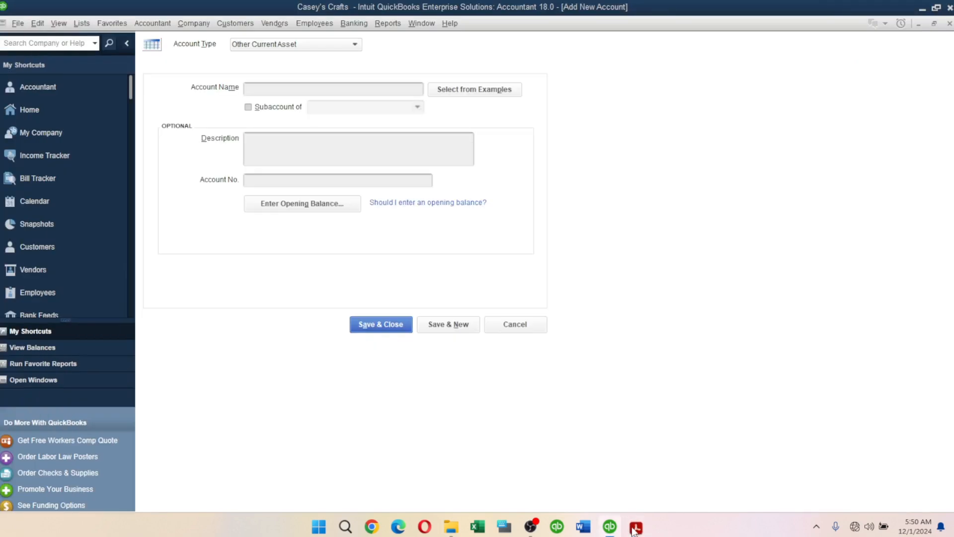
left_click(276, 89)
key("ctrl+v")
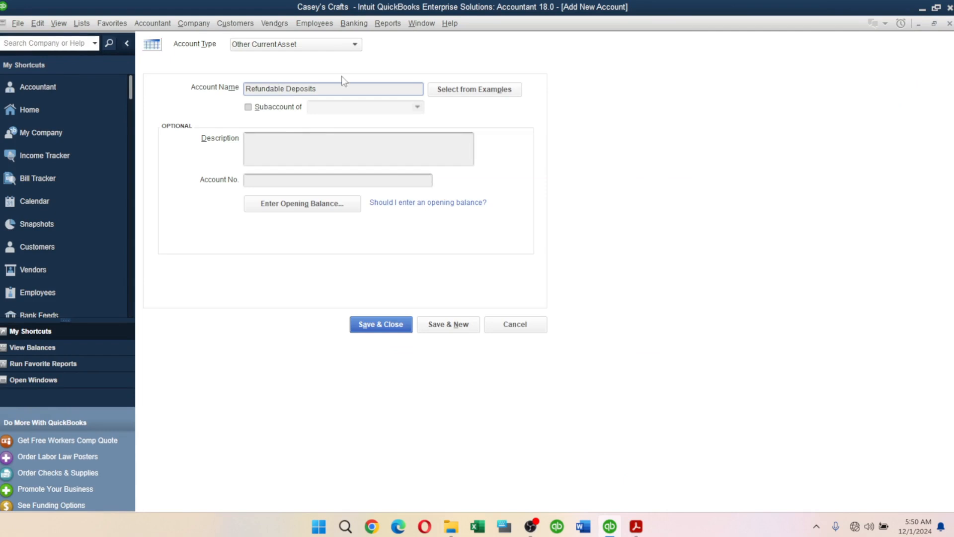
left_click(453, 330)
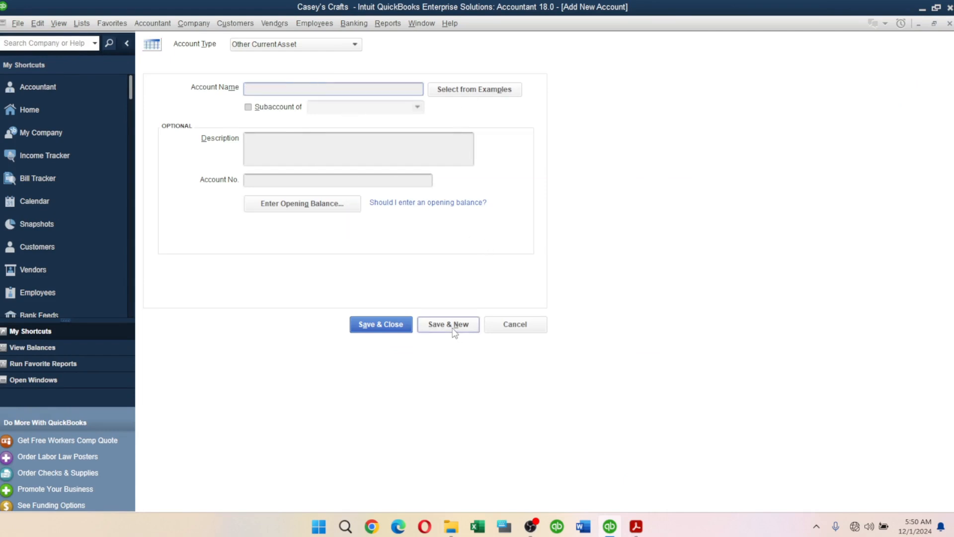
Copy the name Art Displays from the PDF table in Acrobat, then in QuickBooks set the new account's type to Fixed Asset and its name to Art Displays
left_click(636, 526)
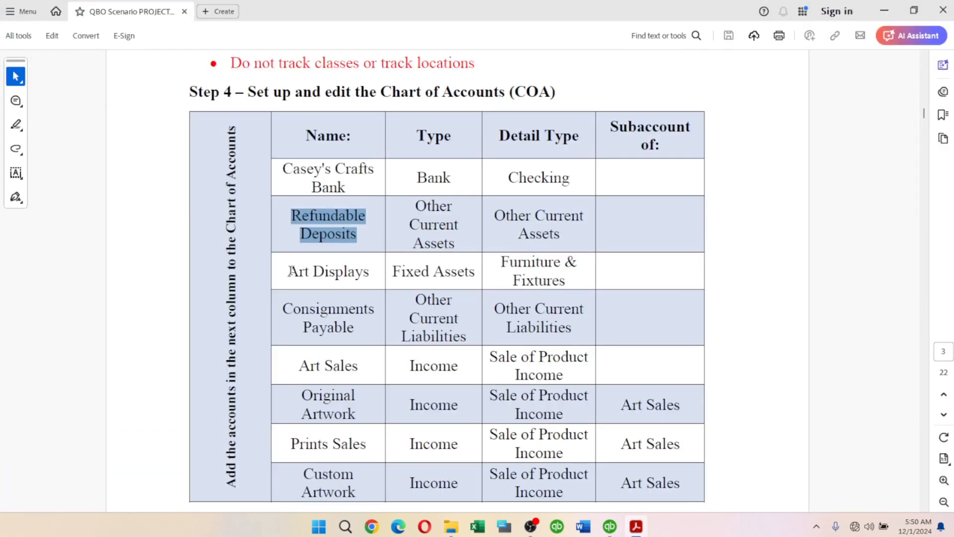
left_click_drag(288, 271, 358, 271)
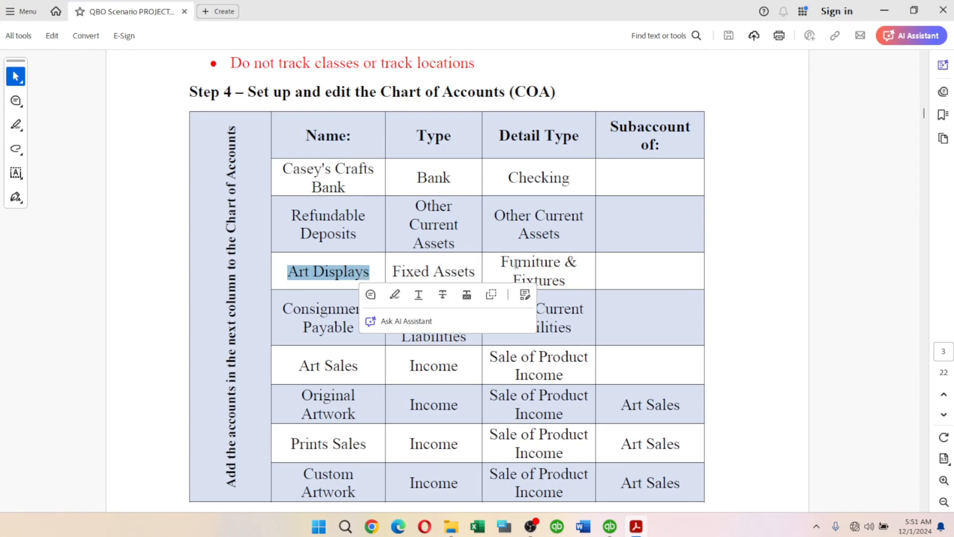
left_click(614, 525)
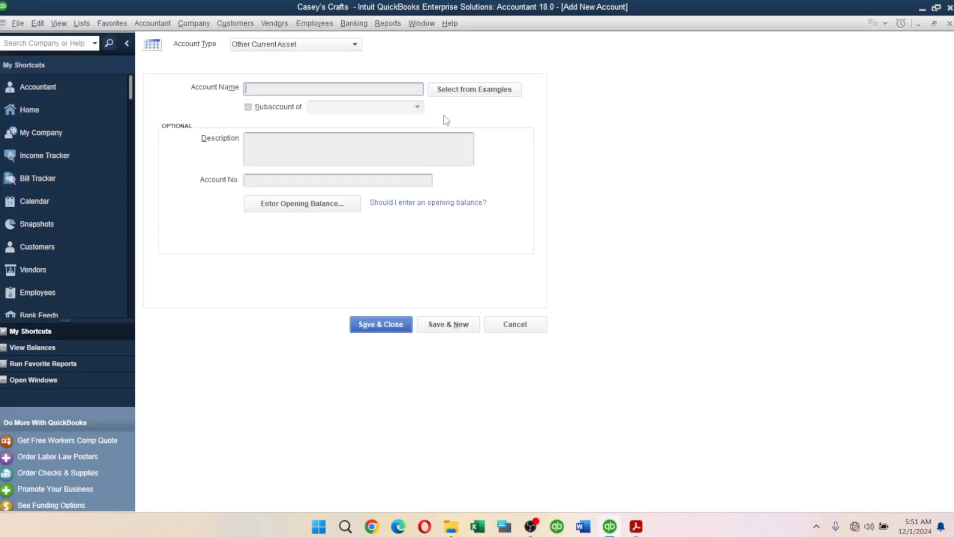
left_click(326, 45)
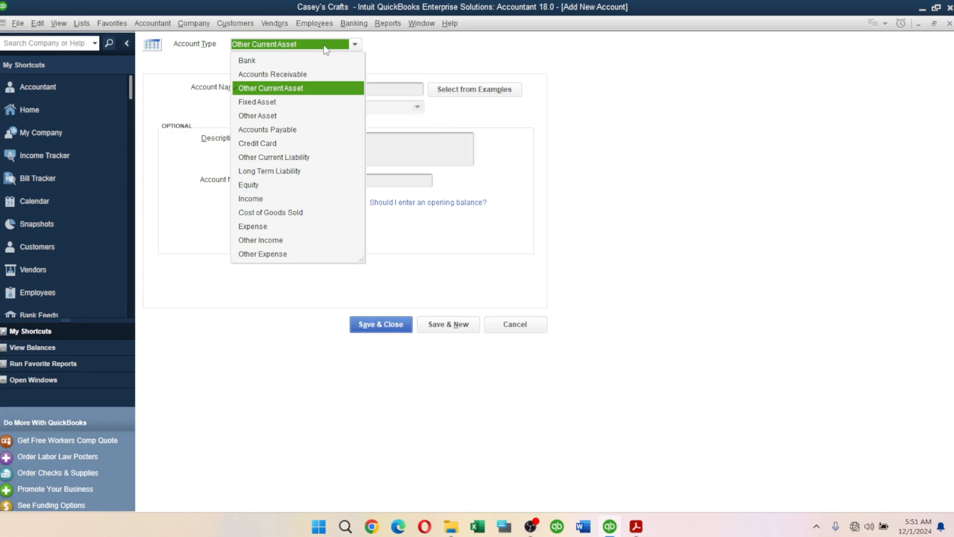
left_click(267, 105)
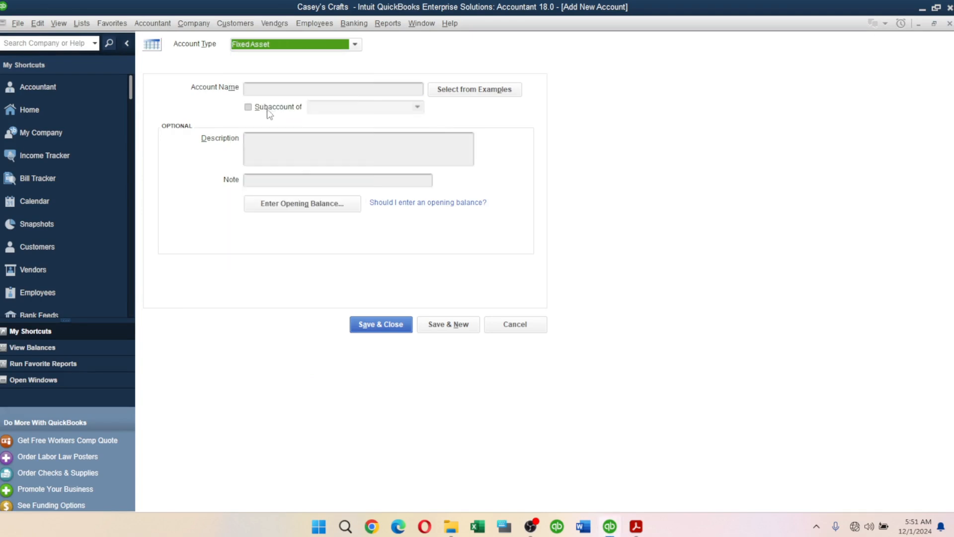
left_click(302, 89)
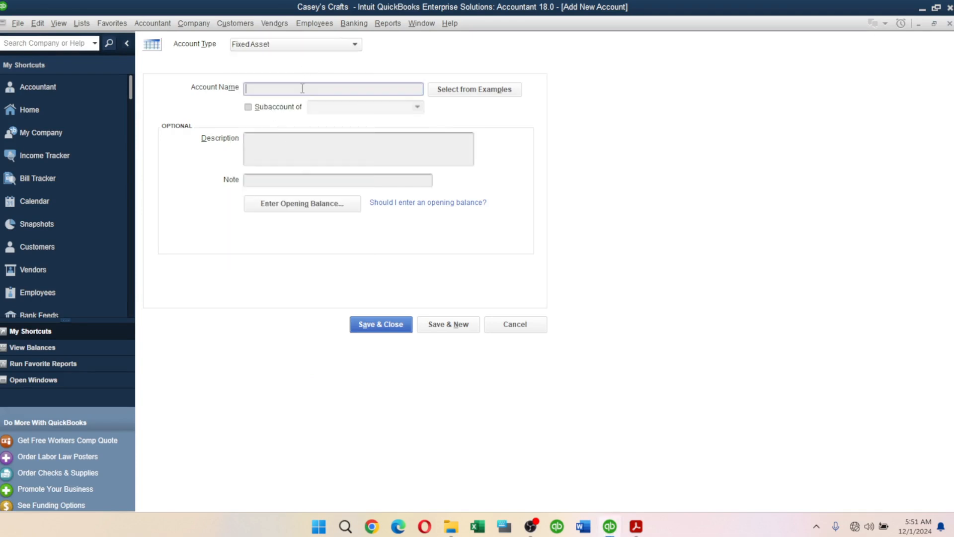
type("Art Displays")
Copy the detail type Furniture & Fixtures from the PDF into the Art Displays account's description in QuickBooks, then save it and start another account
left_click(636, 527)
left_click(598, 308)
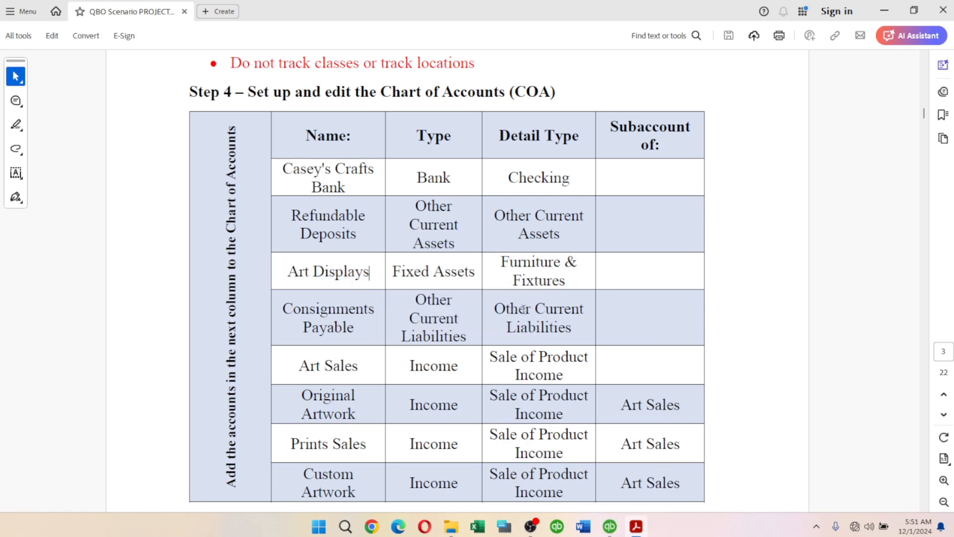
left_click_drag(501, 259, 552, 282)
key("ctrl+c")
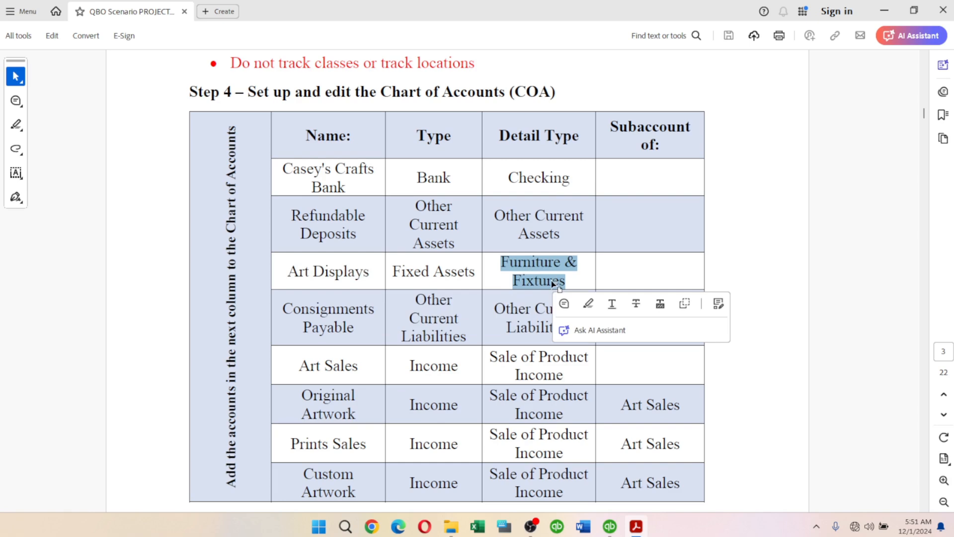
key("alt+Tab")
left_click(333, 150)
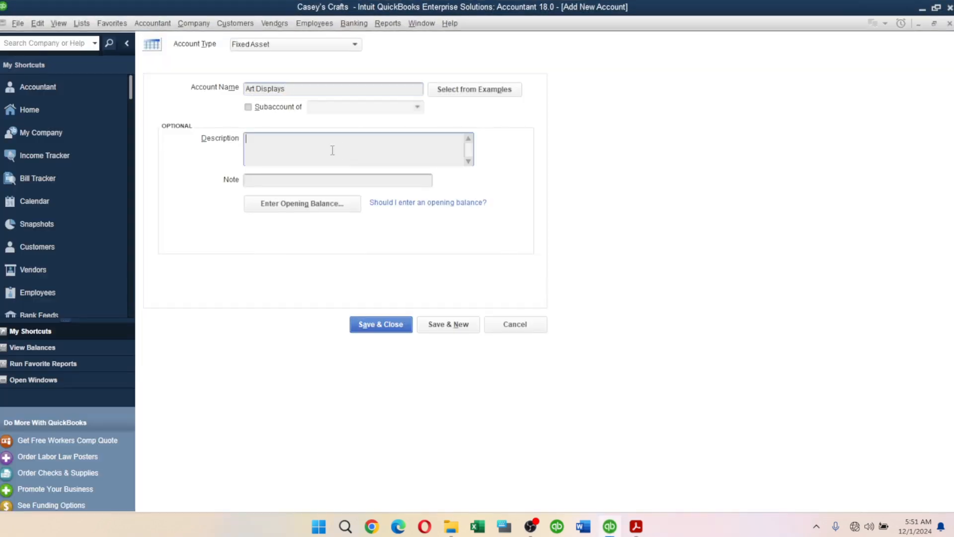
key("ctrl+v")
left_click(449, 327)
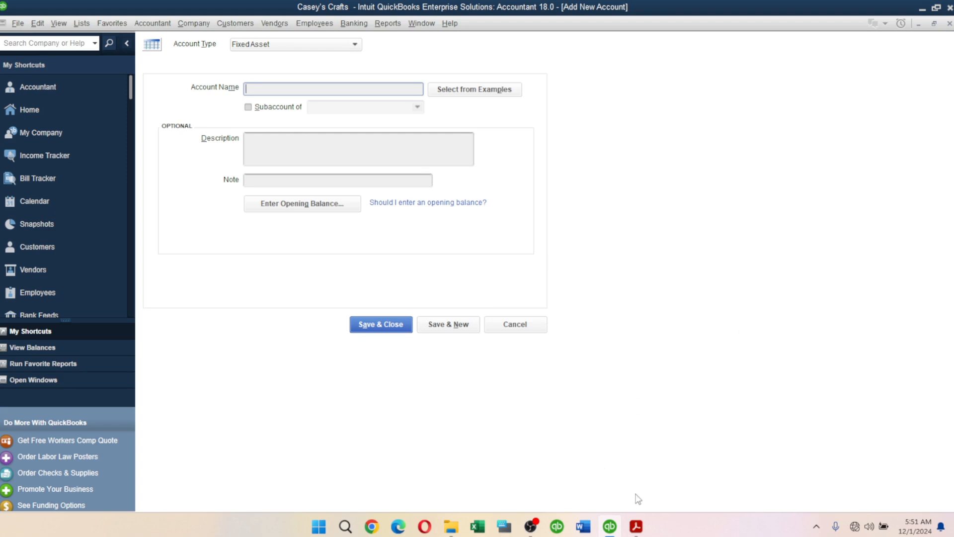
Copy Consignments Payable from the PDF table in Acrobat and enter it as the new account's name in QuickBooks
left_click(636, 526)
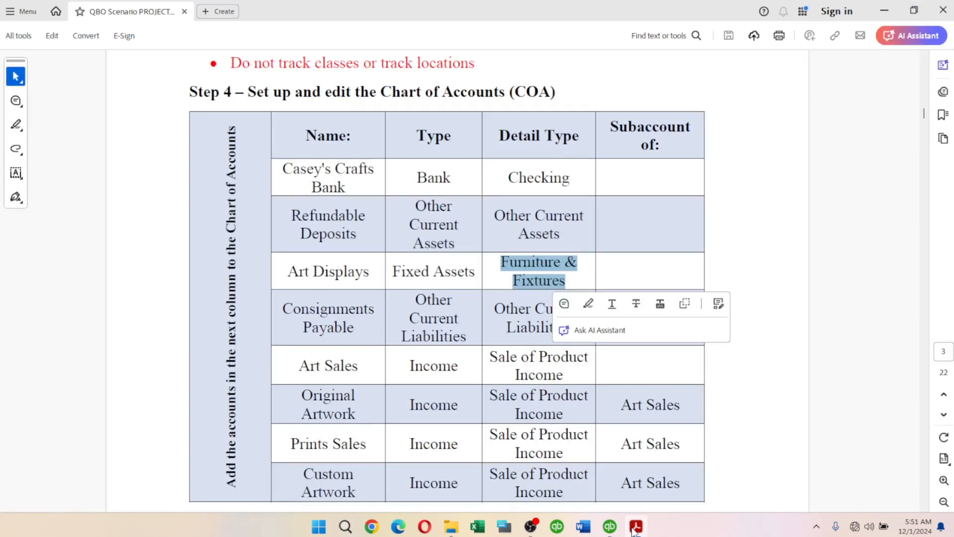
left_click(366, 236)
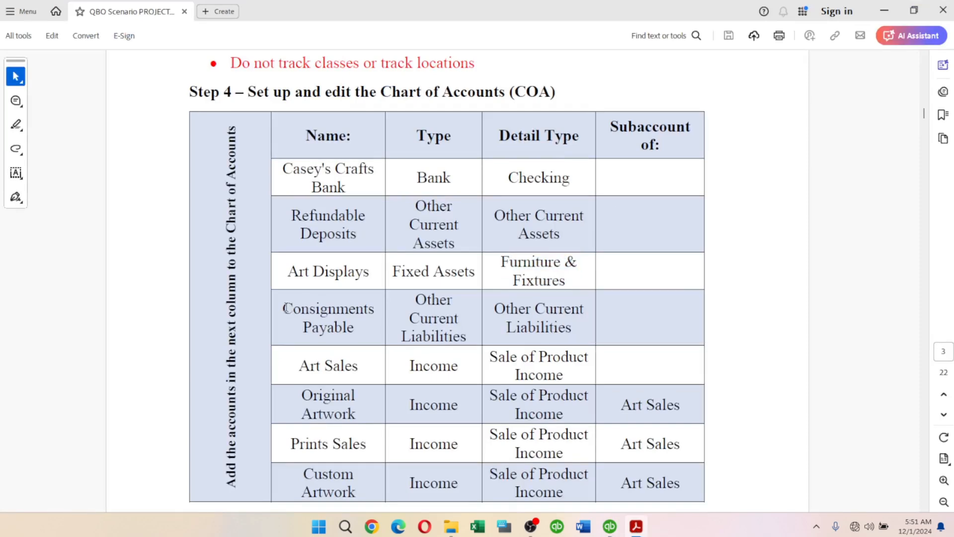
mouse_move(285, 308)
left_mouse_down()
mouse_move(330, 309)
mouse_move(352, 326)
left_mouse_up()
key("ctrl+c")
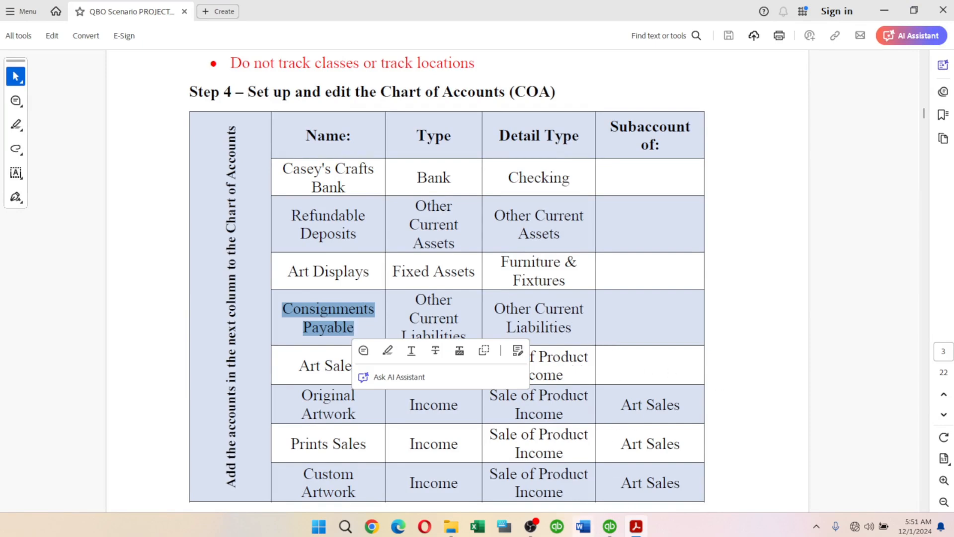
left_click(610, 526)
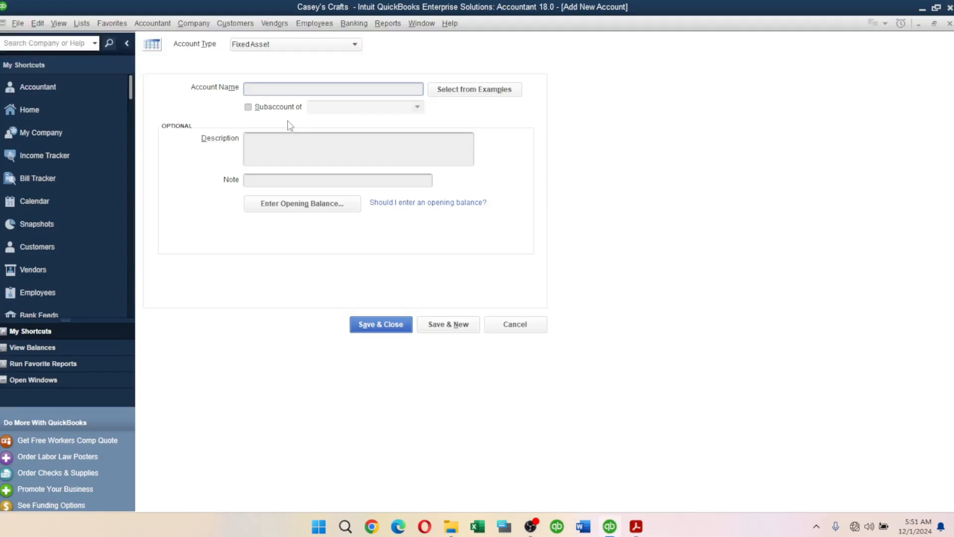
key("ctrl+v")
Check the Consignments Payable row in the PDF, then set the account's type to Other Current Liability in QuickBooks
left_click(307, 49)
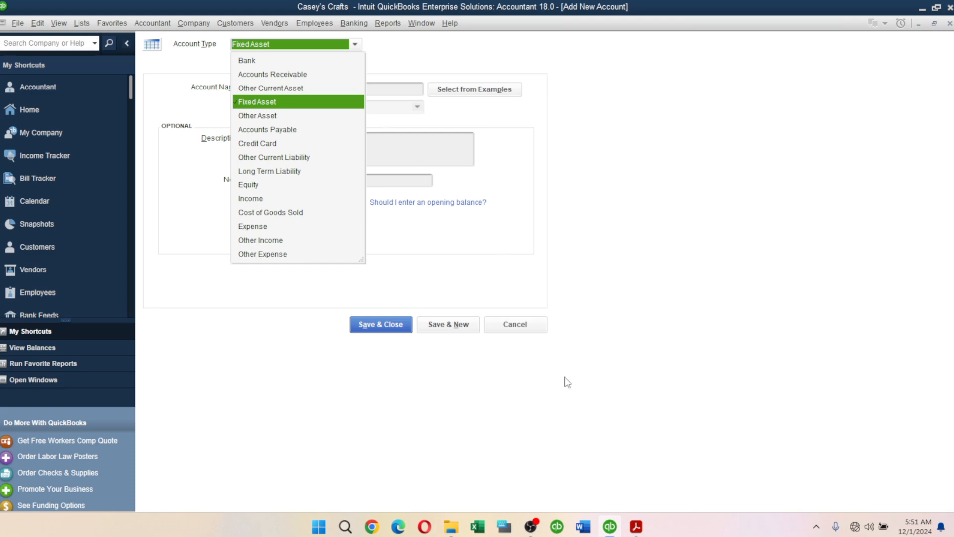
left_click(637, 527)
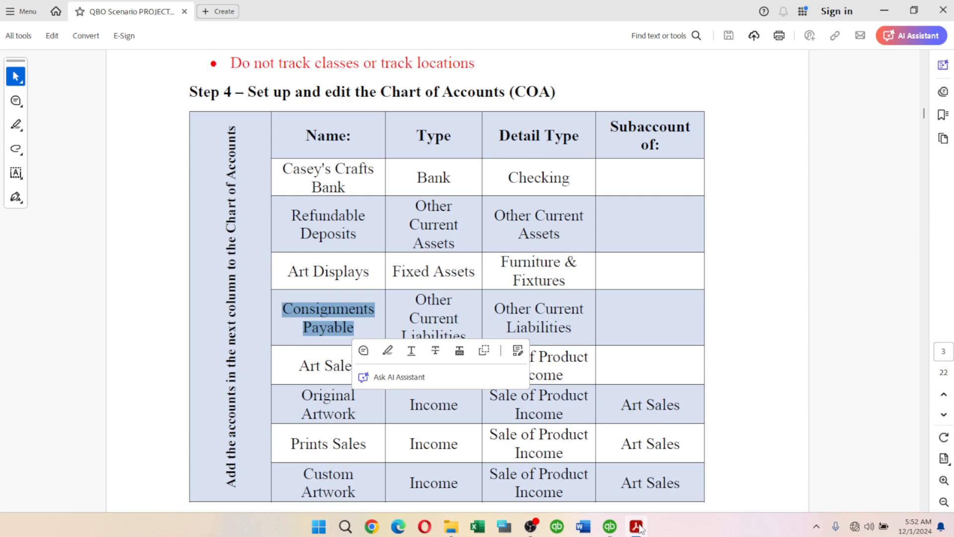
left_click(637, 527)
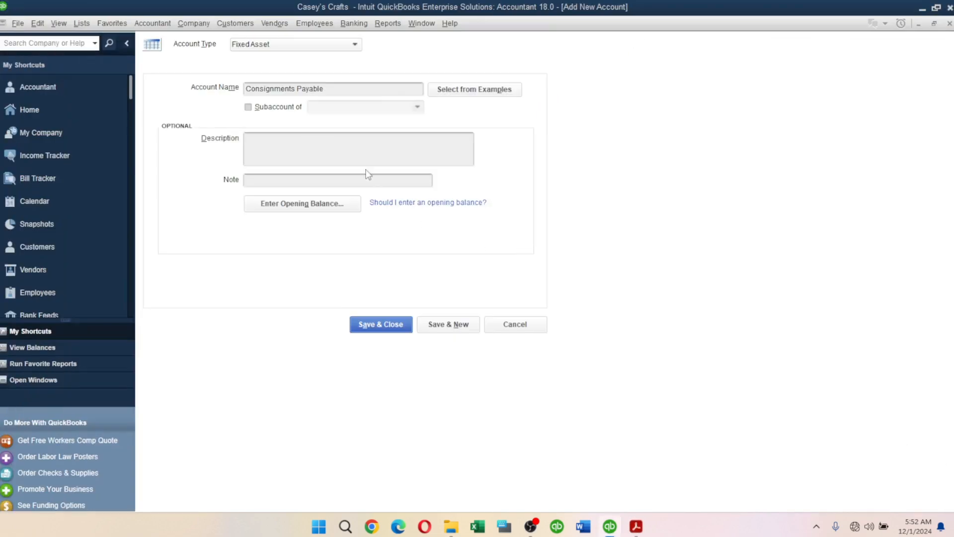
left_click(329, 46)
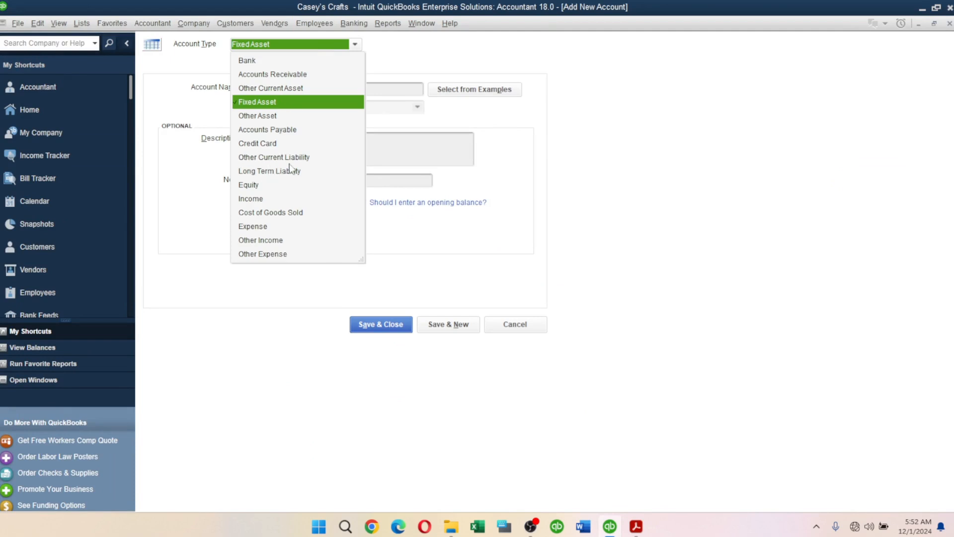
left_click(268, 160)
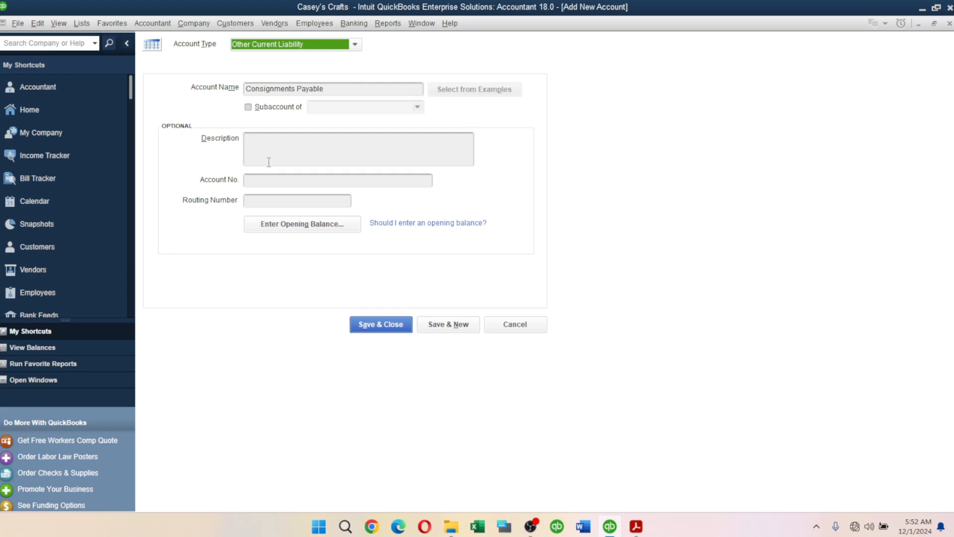
Copy Other Current Liabilities from the PDF into the Consignments Payable description in QuickBooks, then save it and start another account
left_click(269, 162)
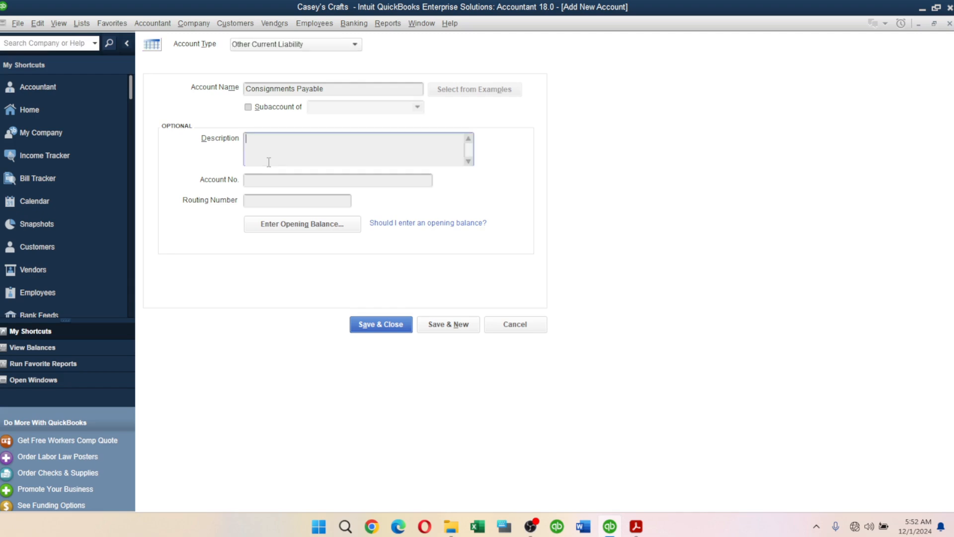
left_click(635, 534)
scroll(533, 284, "up", 1)
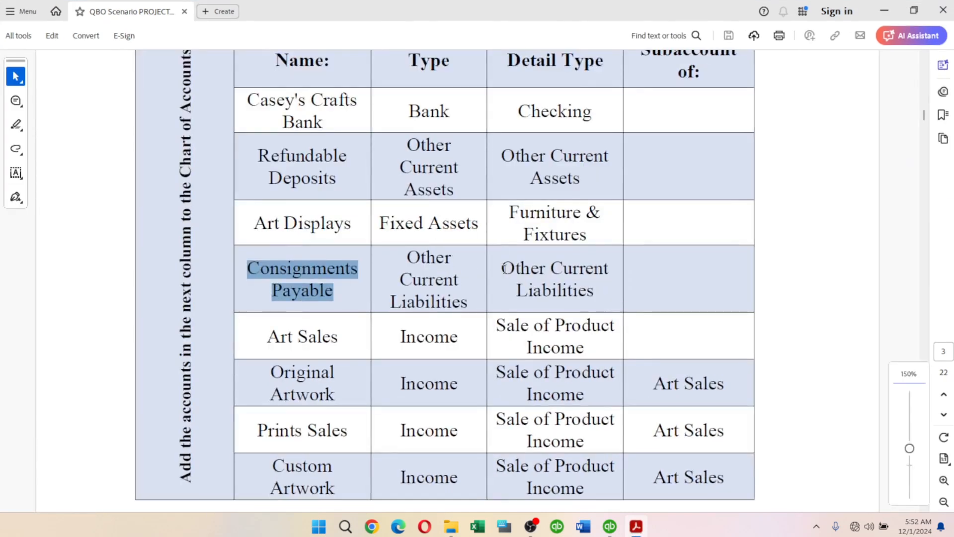
left_click_drag(504, 269, 612, 299)
key("ctrl+c")
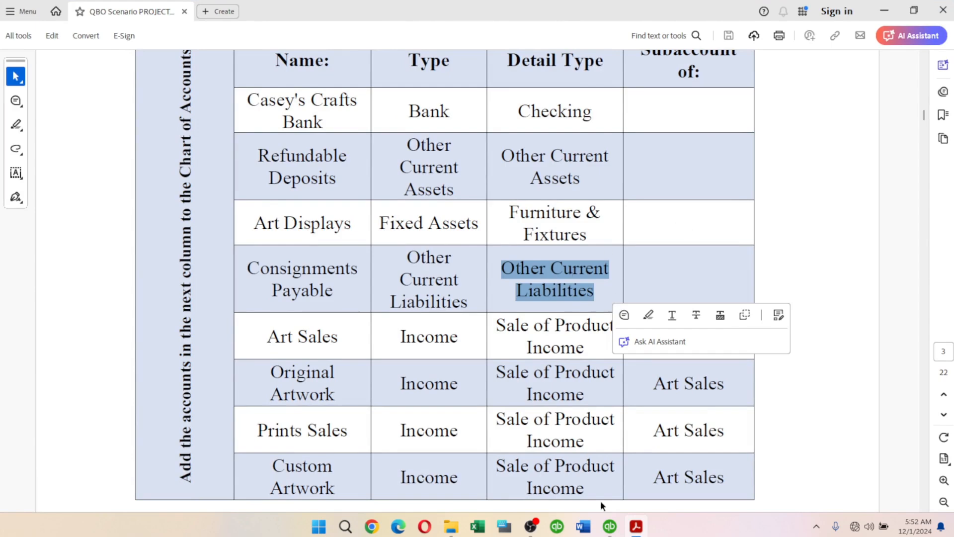
left_click(610, 526)
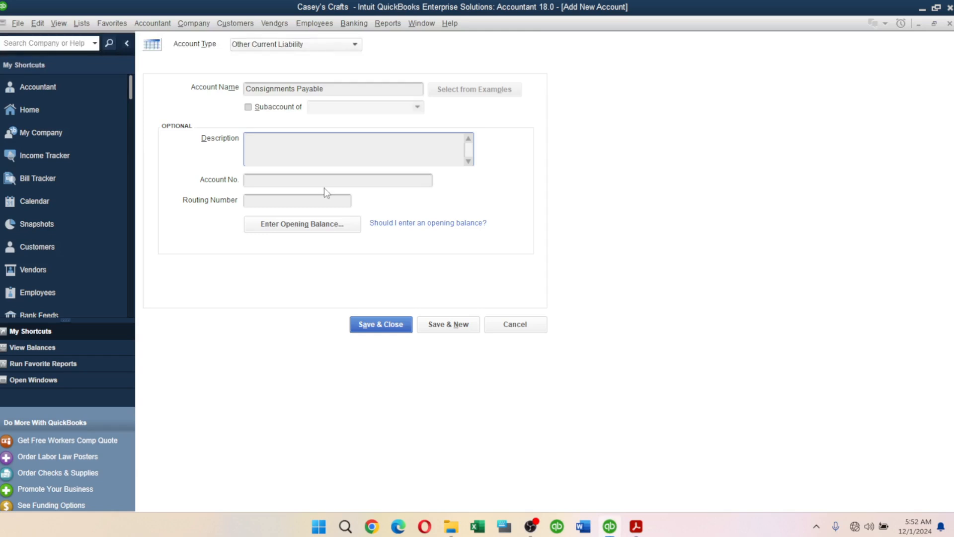
key("ctrl+v")
left_click(449, 322)
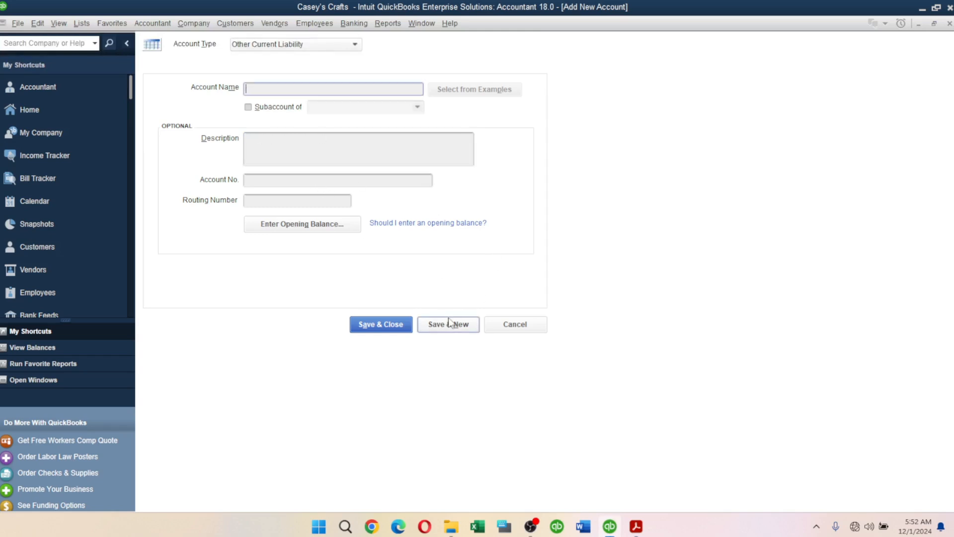
Copy Art Sales from the PDF table in Acrobat and return to the new account form in QuickBooks
left_click(642, 527)
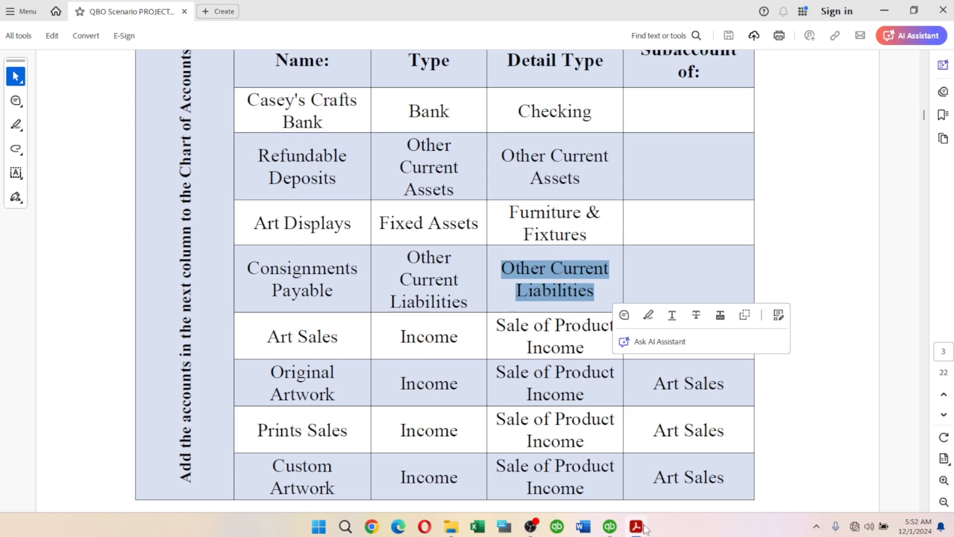
left_click(272, 336)
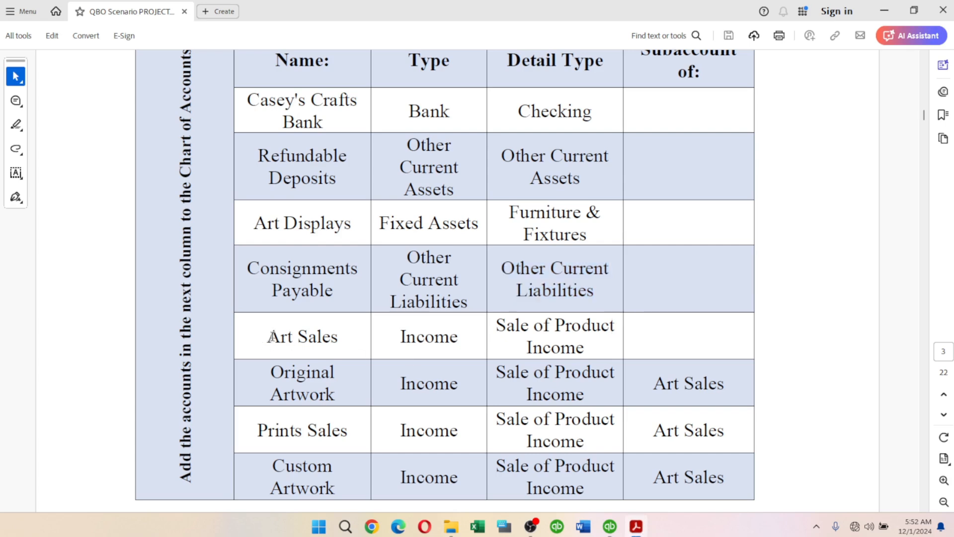
left_click_drag(272, 336, 324, 342)
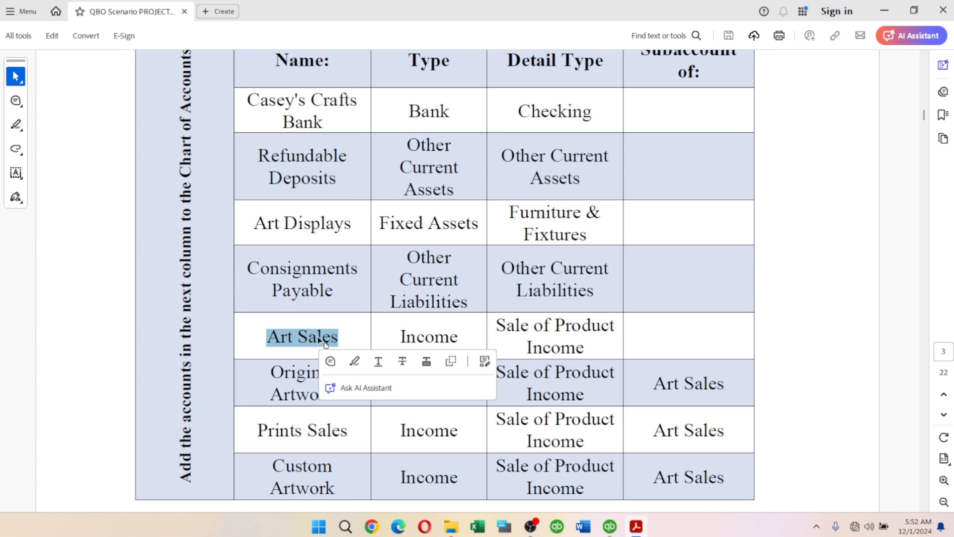
left_click(609, 526)
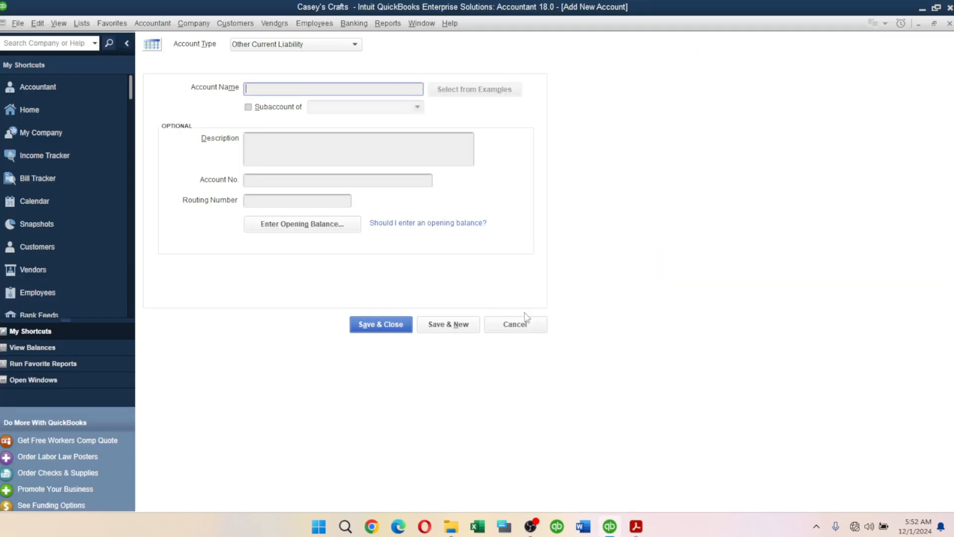
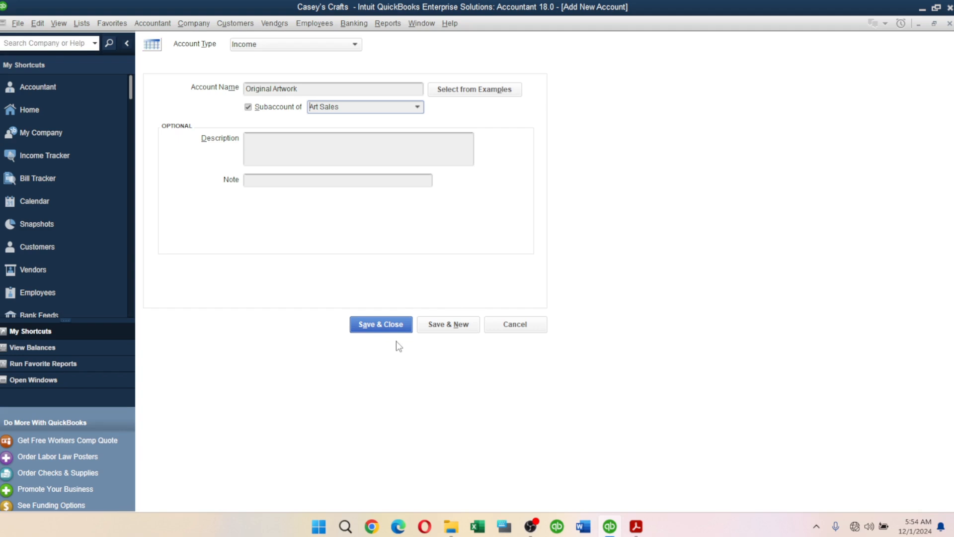
Save the Original Artwork account in QuickBooks, then copy Prints Sales from the PDF in Acrobat as the next account's name
left_click(445, 331)
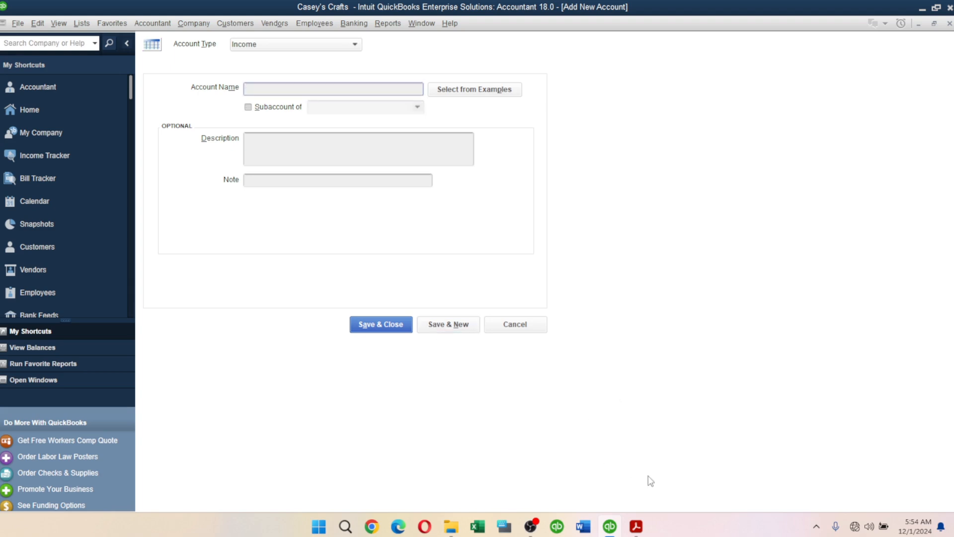
key("alt+Tab")
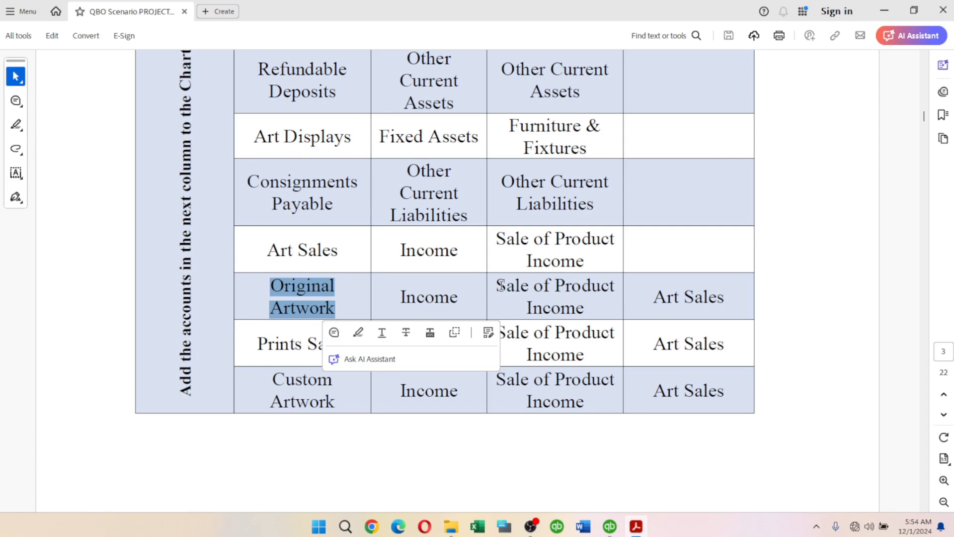
left_click_drag(259, 341, 346, 343)
key("ctrl+c")
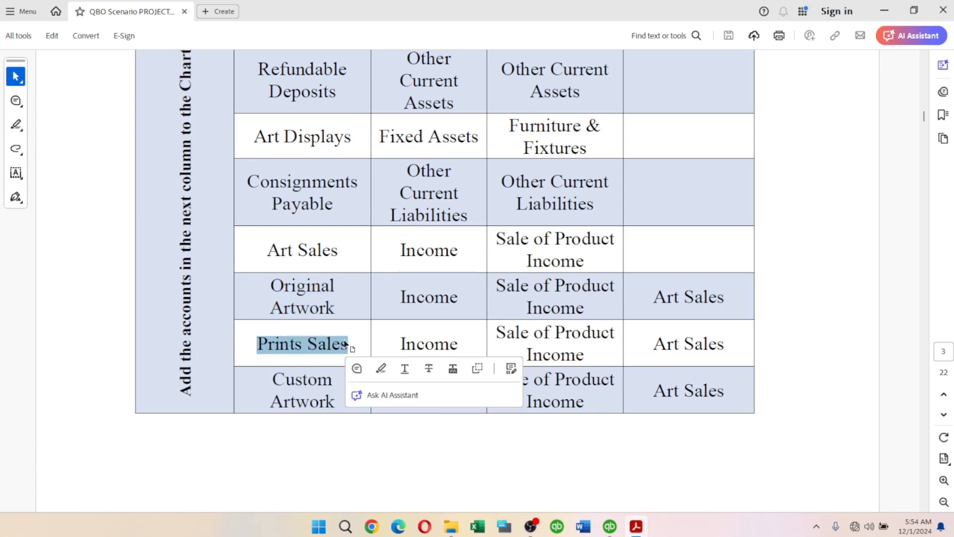
left_click(610, 526)
key("ctrl+v")
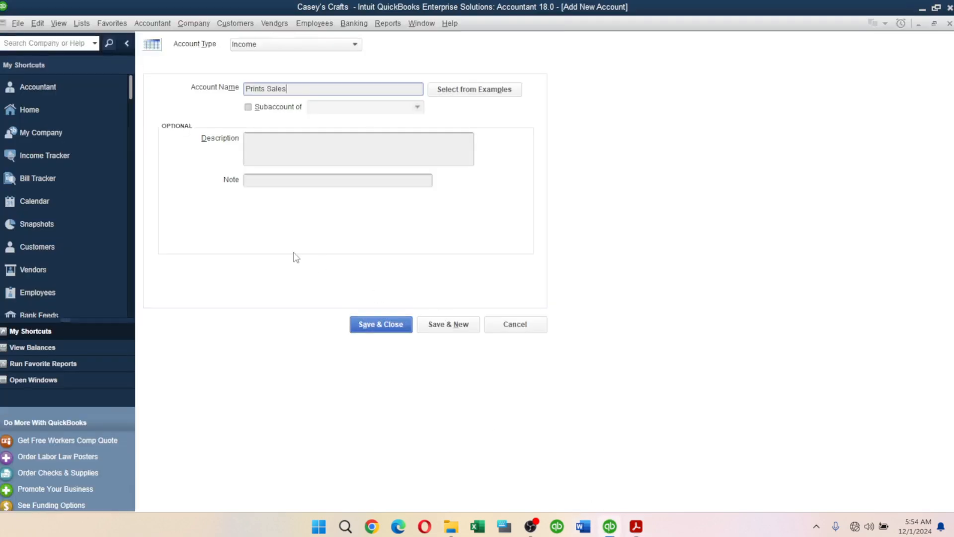
Make Prints Sales a subaccount of Art Sales, then save it and start another account
left_click(278, 109)
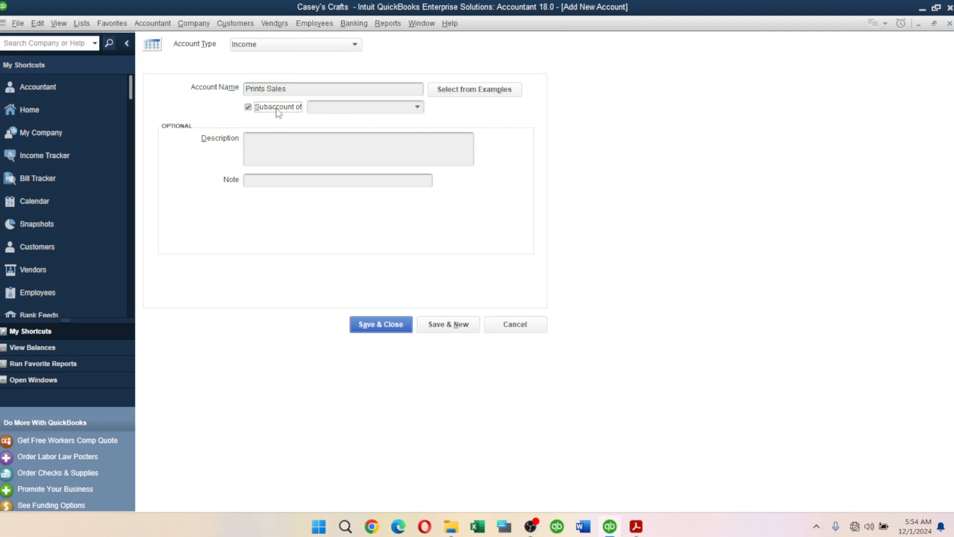
left_click(416, 107)
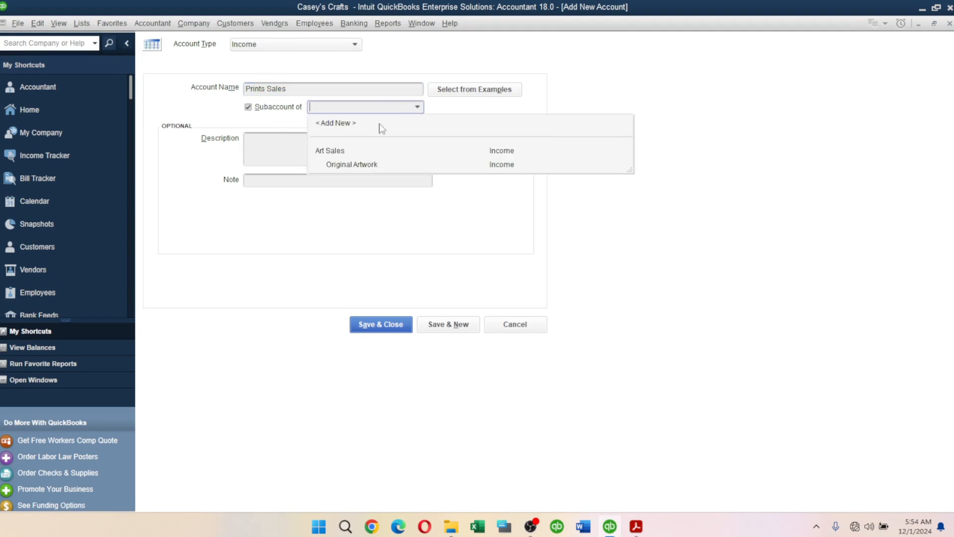
left_click(351, 147)
left_click(432, 324)
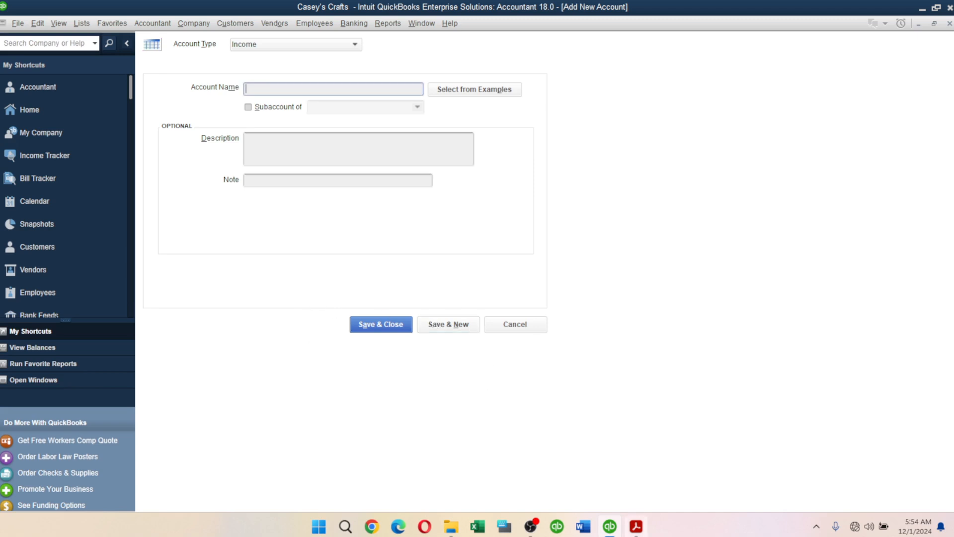
type("CDu")
key("BackSpace")
type("ustome")
Copy Custom Artwork from the PDF in Acrobat and use it to name the new QuickBooks account Custom Artwork Sales
left_click(636, 526)
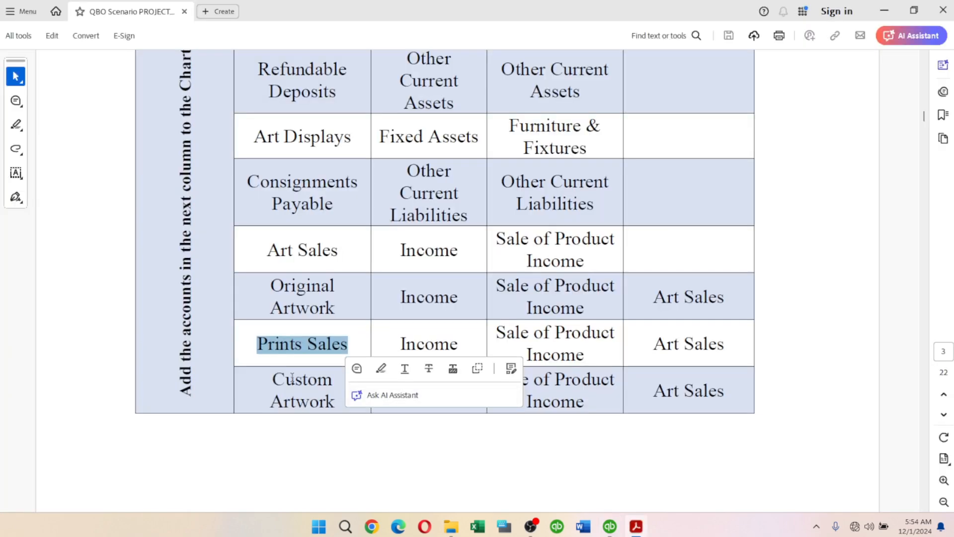
left_click_drag(274, 378, 342, 415)
key("ctrl+c")
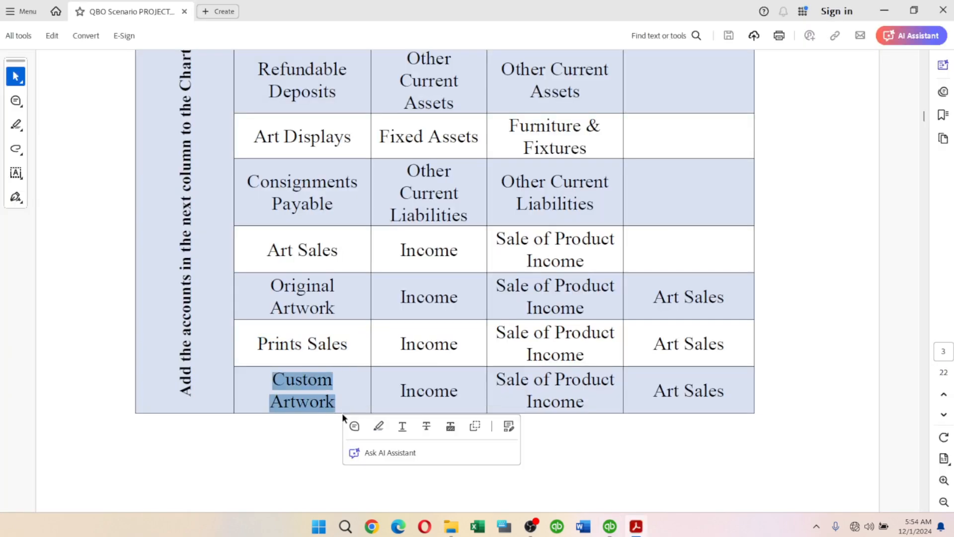
key("alt+Tab")
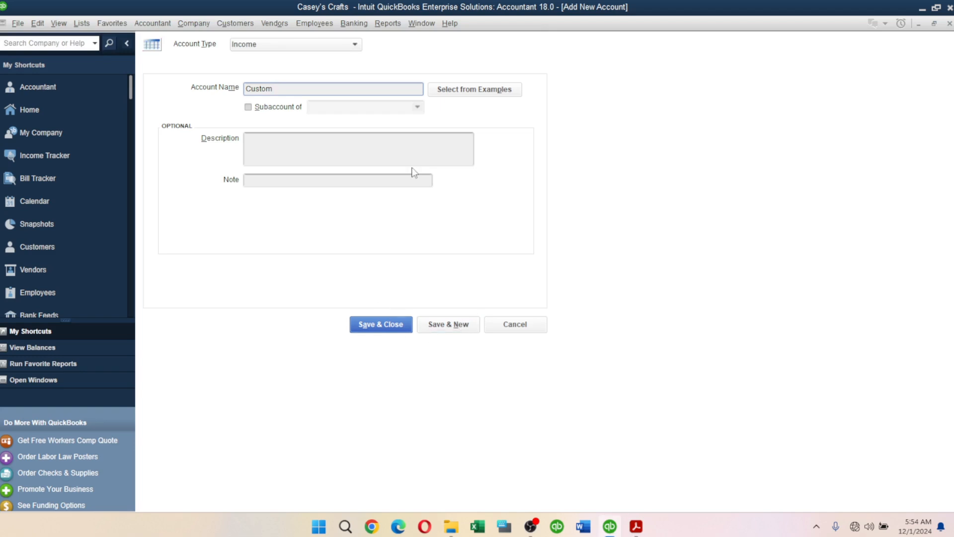
key("BackSpace")
key("BackSpace")
key("BackSpace")
key("BackSpace")
key("BackSpace")
key("BackSpace")
key("ctrl+v")
type("Sales")
Make Custom Artwork Sales a subaccount of Art Sales, then save it and start another account
left_click(279, 107)
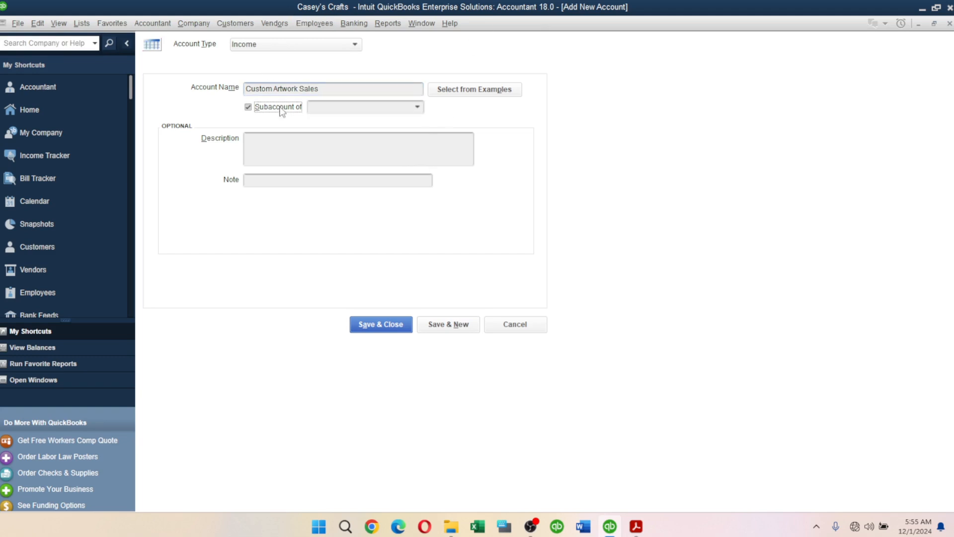
left_click(418, 107)
left_click(337, 152)
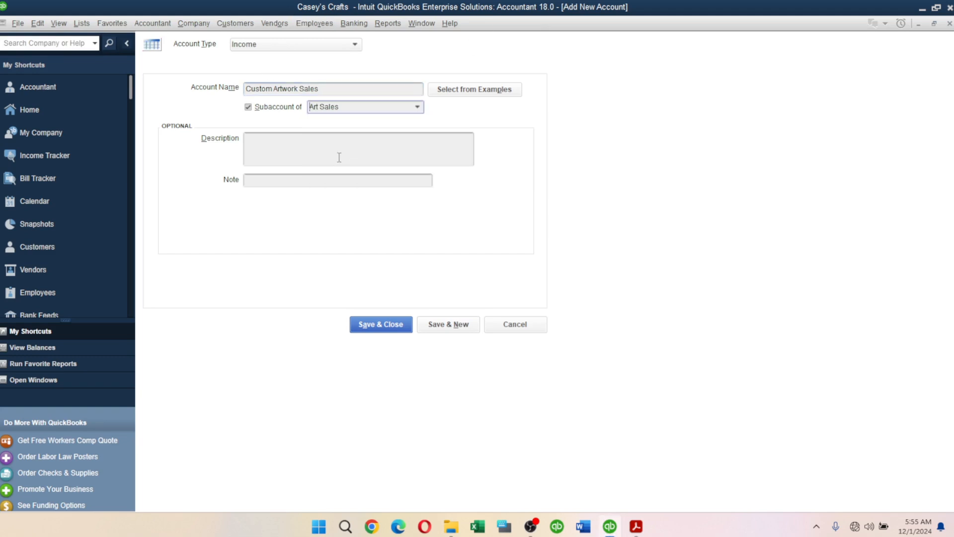
left_click(447, 324)
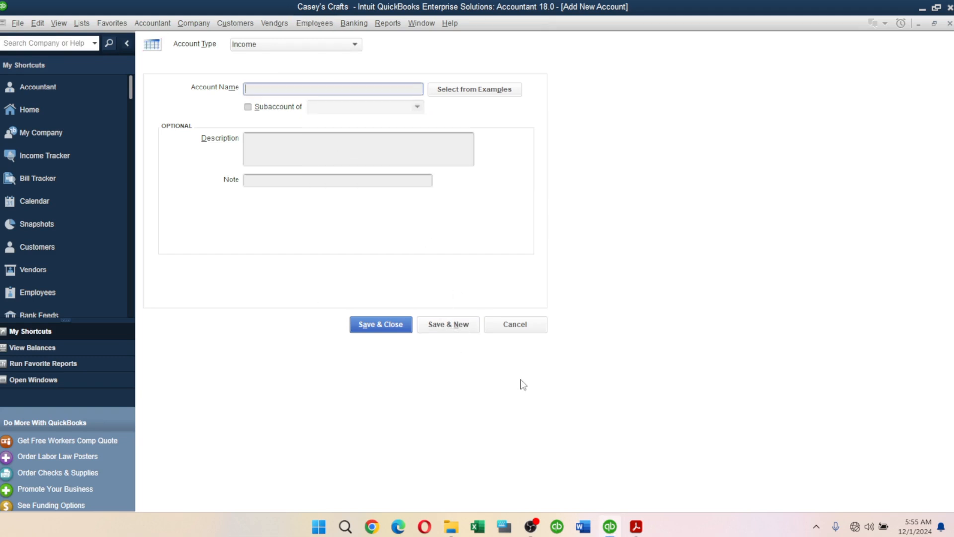
Copy Consignment Income from the continued accounts table on PDF page 4 and enter it as the new account's name in QuickBooks
key("alt+Tab")
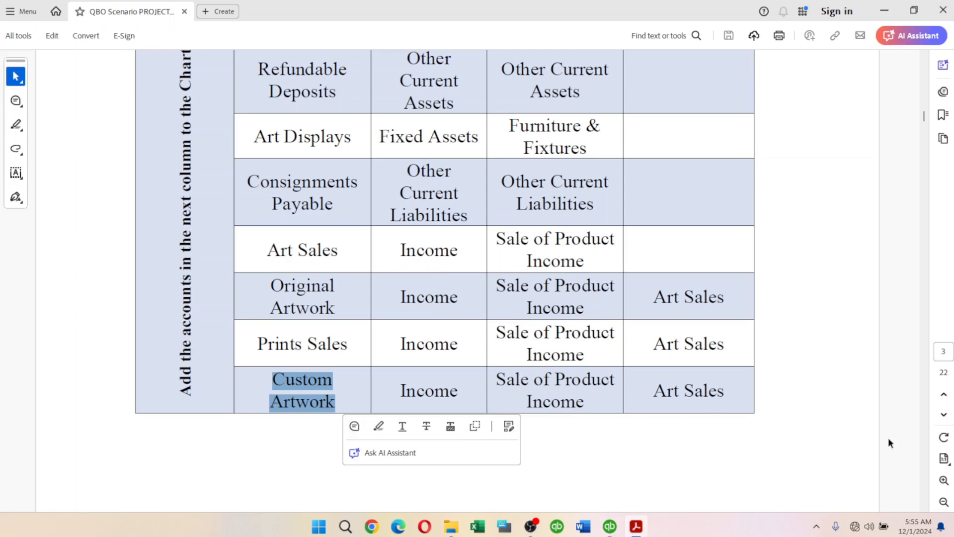
scroll(923, 506, "down", 8)
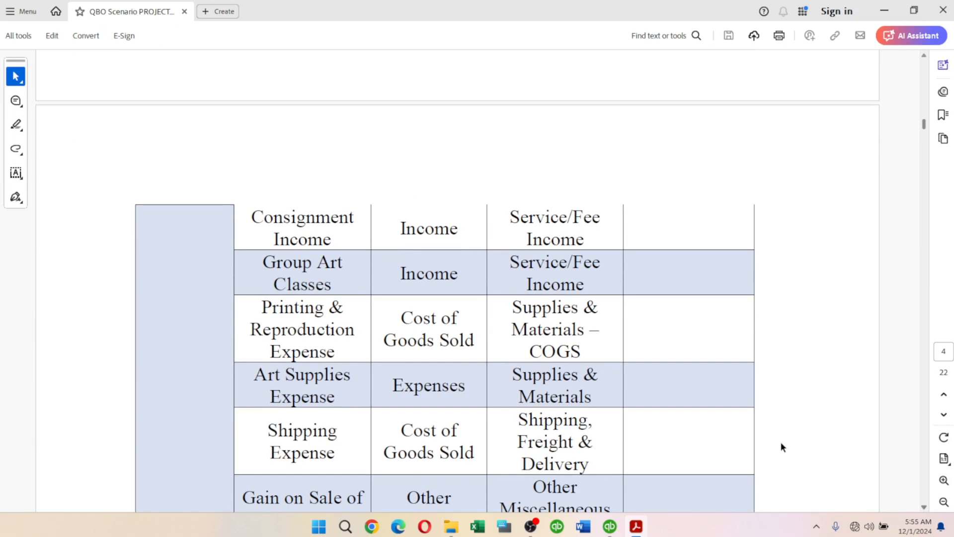
left_click_drag(252, 216, 328, 238)
key("ctrl+c")
key("alt+Tab")
key("ctrl+v")
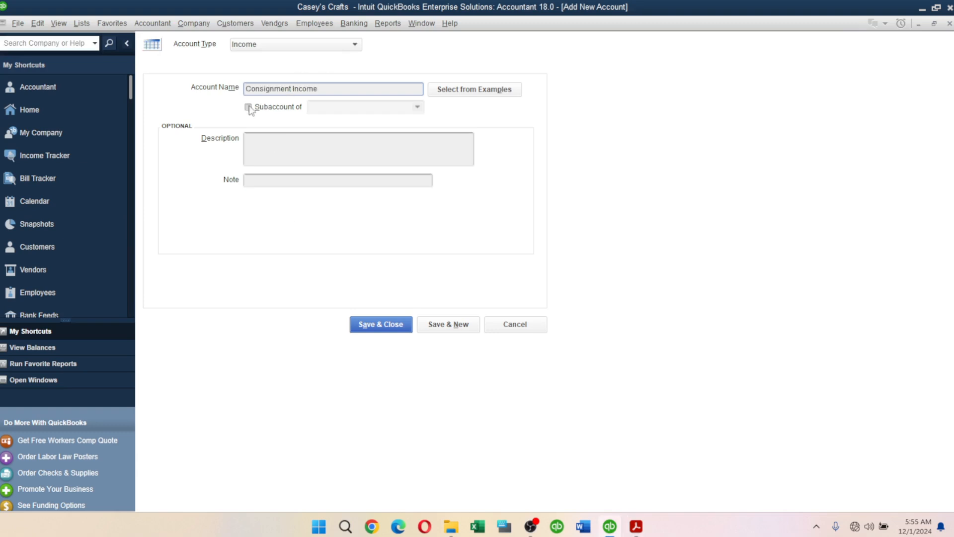
Copy Service/Fee Income from the PDF into the Consignment Income account's description in QuickBooks, then save it and start another account
key("alt+Tab")
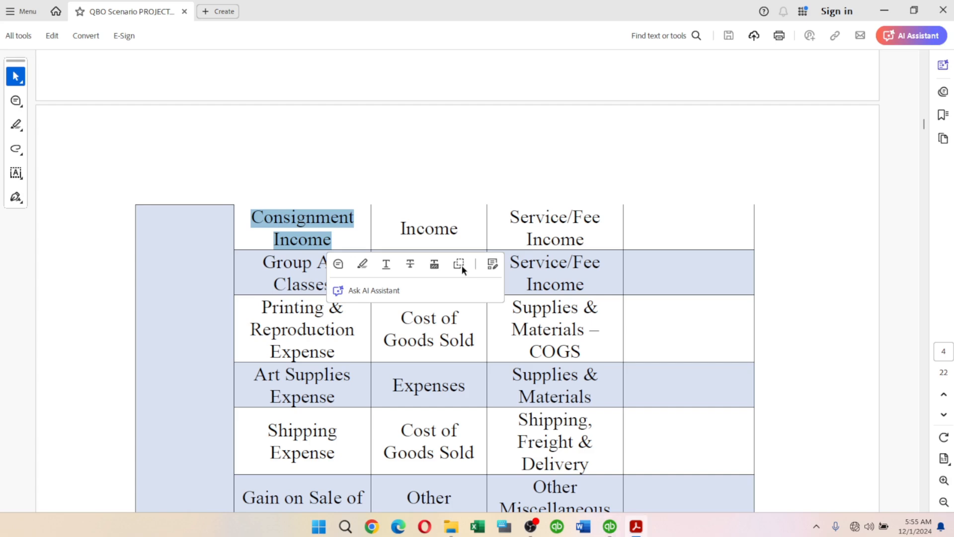
left_click_drag(510, 210, 584, 242)
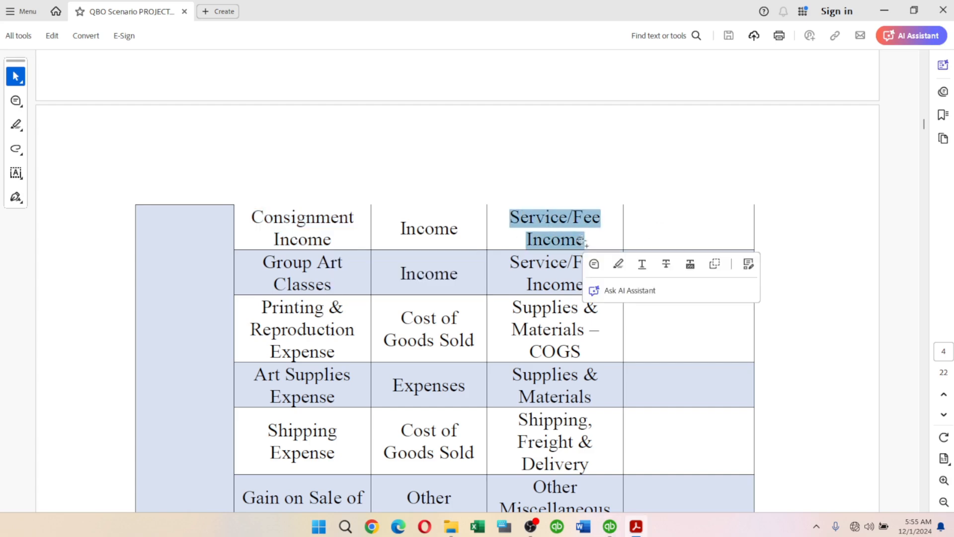
key("alt+Tab")
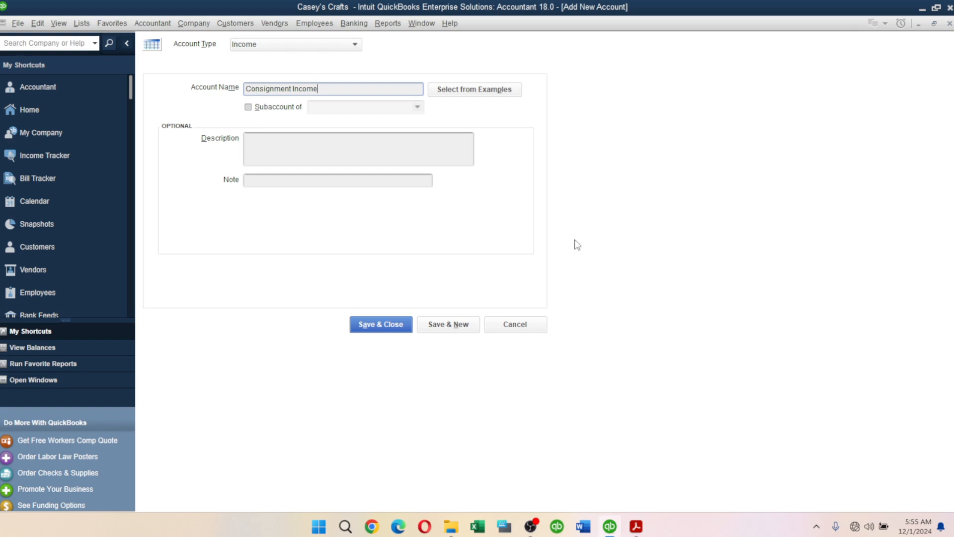
left_click(322, 152)
key("ctrl+v")
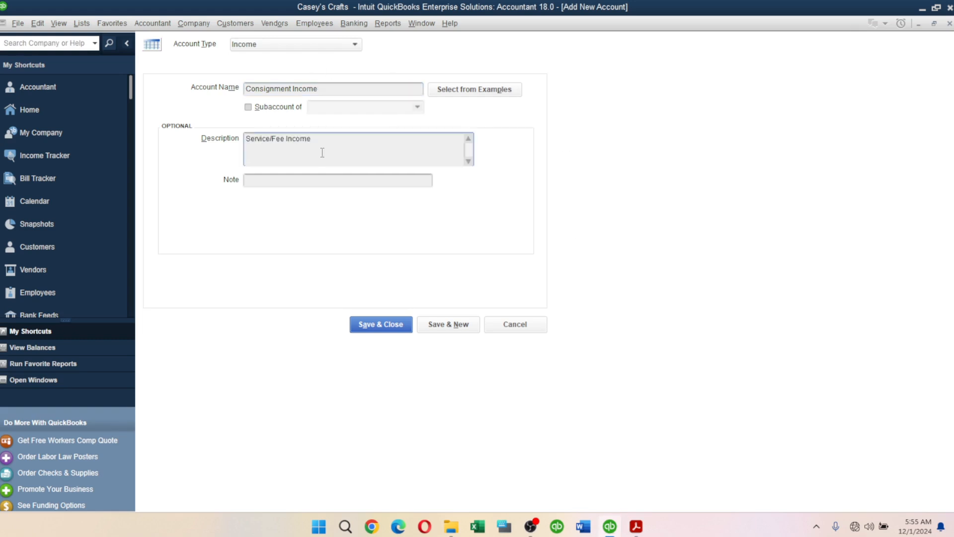
left_click(446, 331)
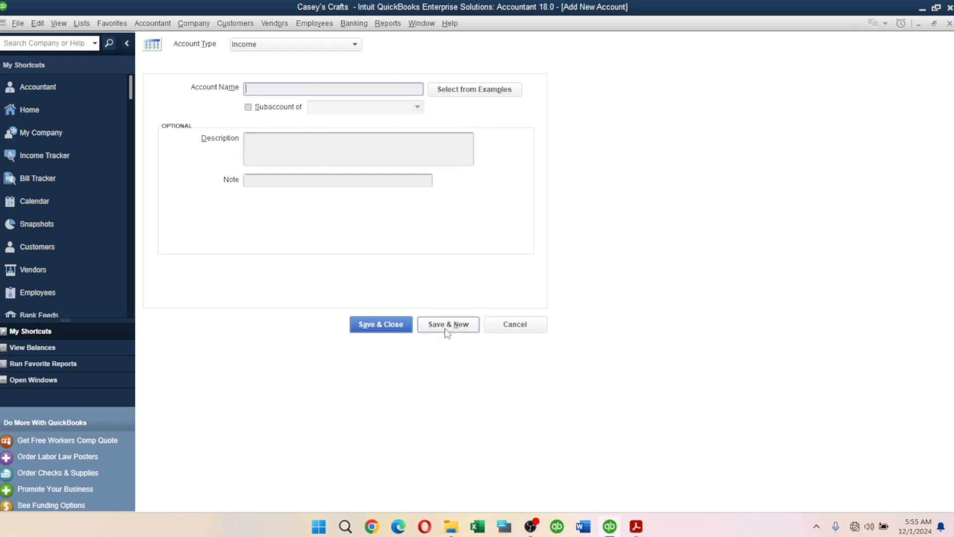
Copy Group Art Classes from the PDF as the new account's name in QuickBooks, then save it and start another account
key("alt+Tab")
left_click_drag(262, 262, 329, 284)
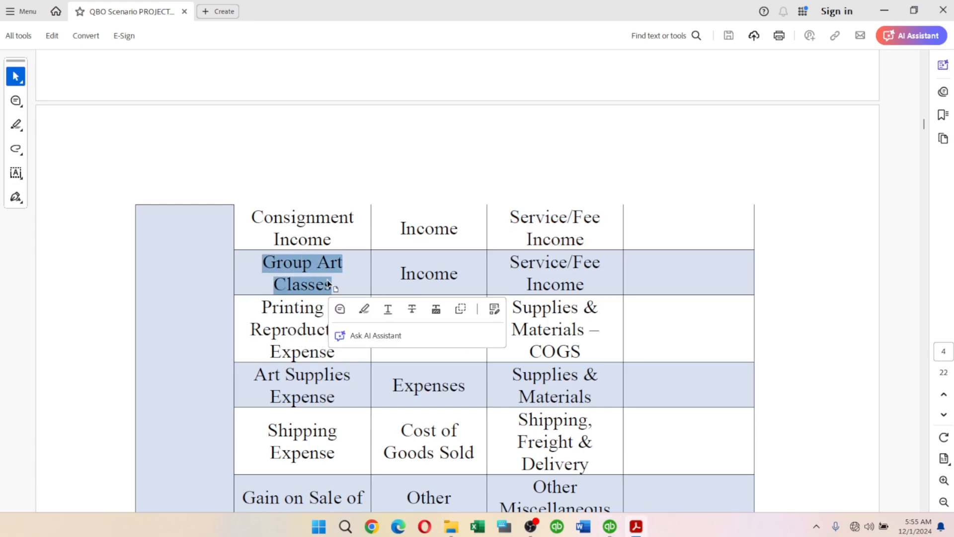
key("alt+Tab")
key("ctrl+v")
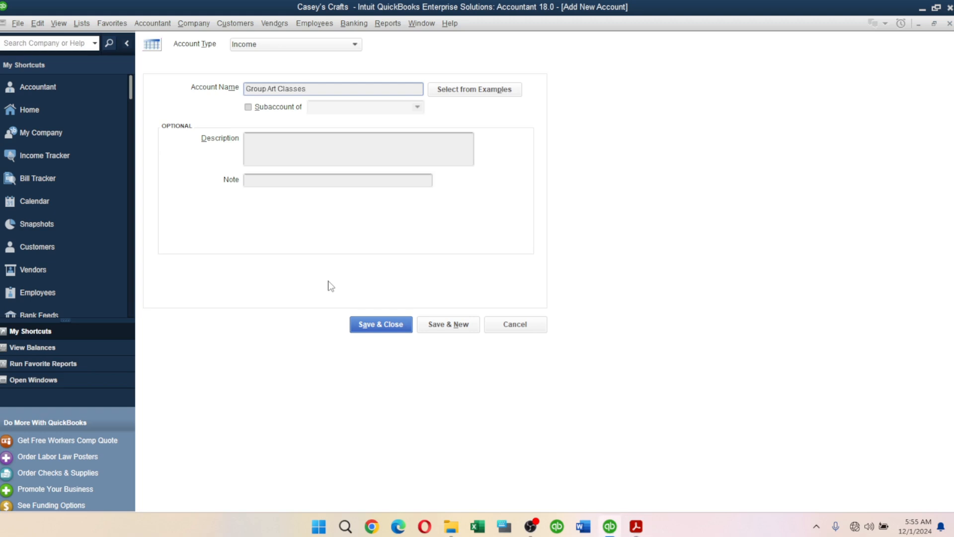
key("alt+Tab")
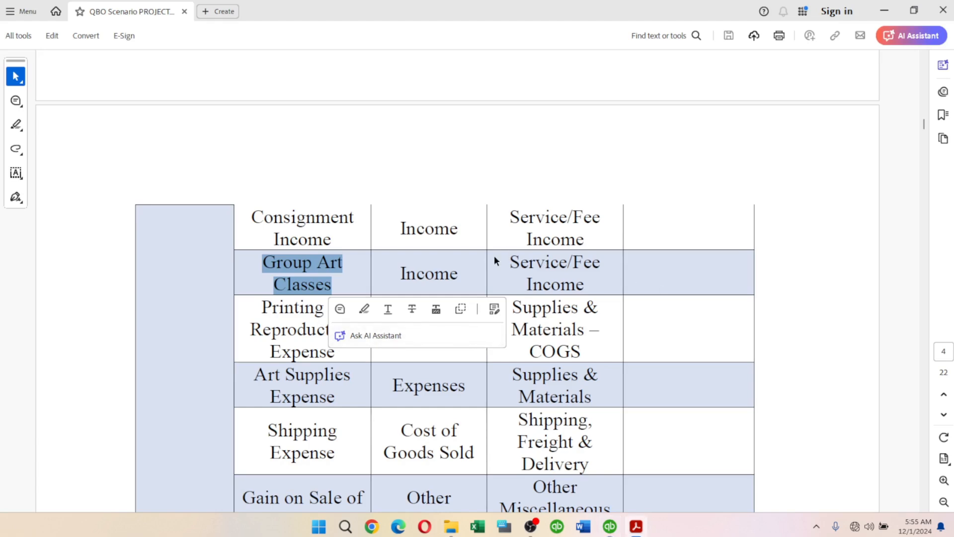
key("alt+Tab")
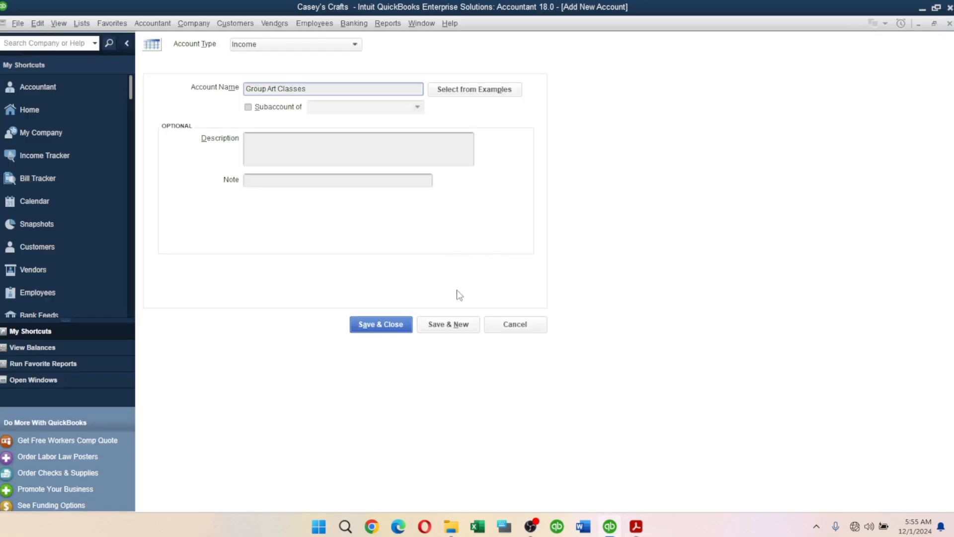
left_click(460, 325)
Copy Printing & Reproduction Expense from the PDF table in Acrobat and enter it as the new account's name in QuickBooks
key("alt+Tab")
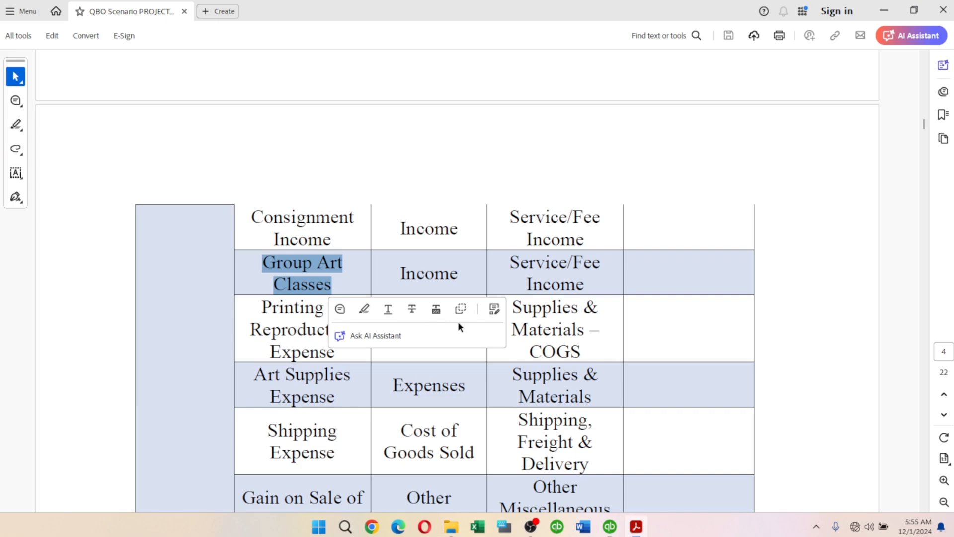
left_click(270, 319)
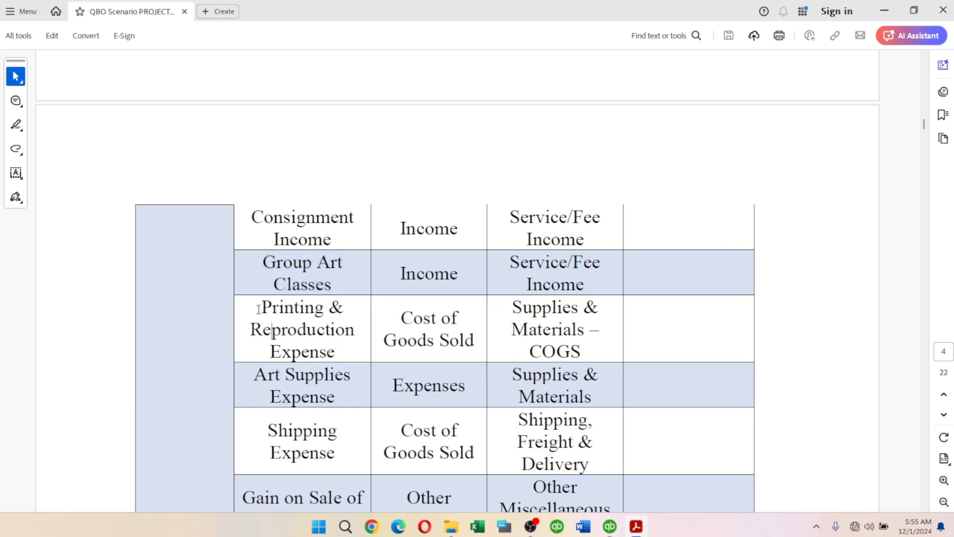
left_click_drag(261, 307, 337, 348)
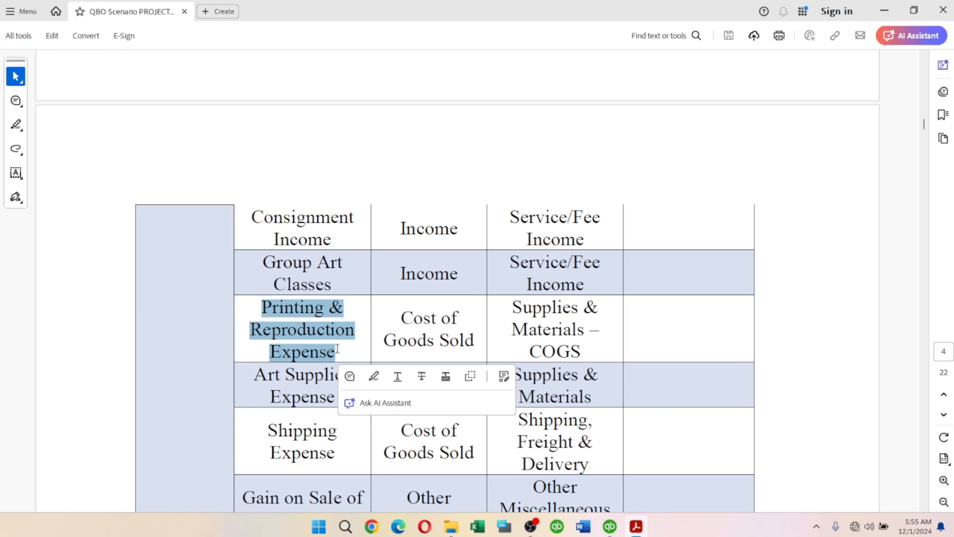
key("alt+Tab")
key("ctrl+v")
Copy Supplies & Materials – COGS from the PDF table into the Printing & Reproduction Expense account's description in QuickBooks
key("alt+Tab")
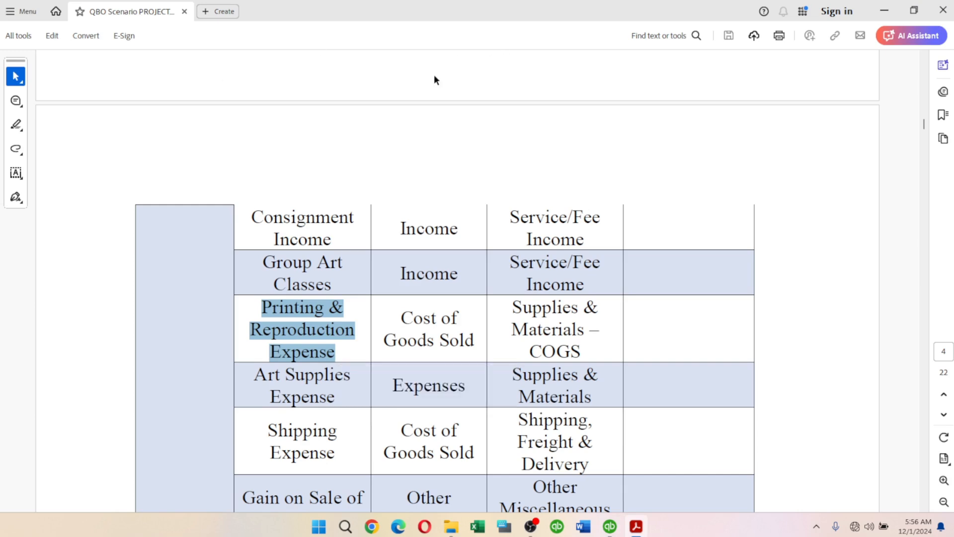
left_click_drag(510, 309, 574, 348)
key("ctrl+c")
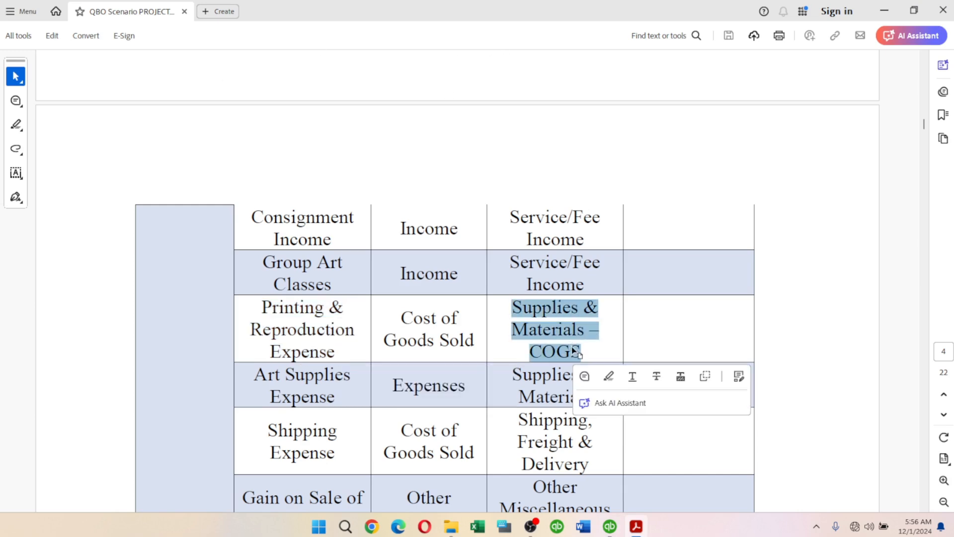
key("alt+Tab")
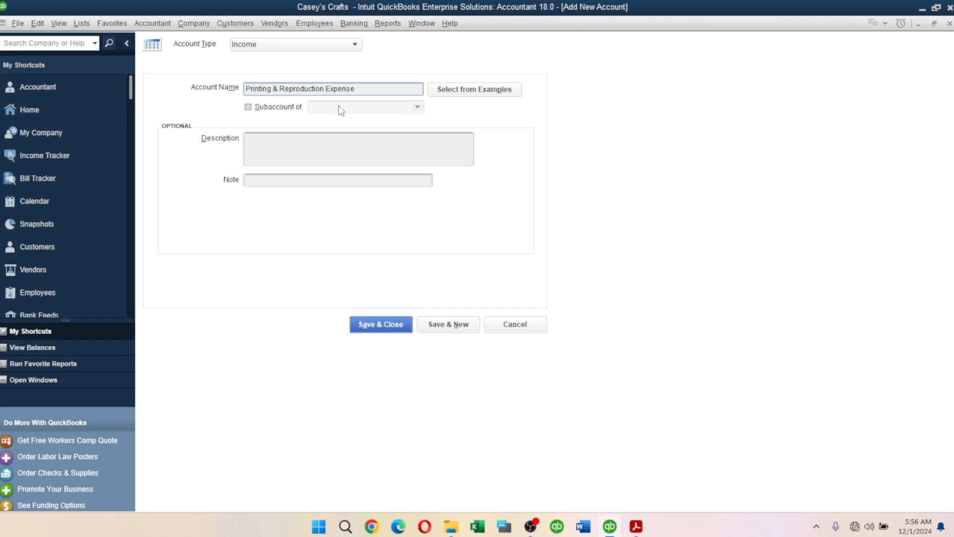
left_click(338, 148)
key("ctrl+v")
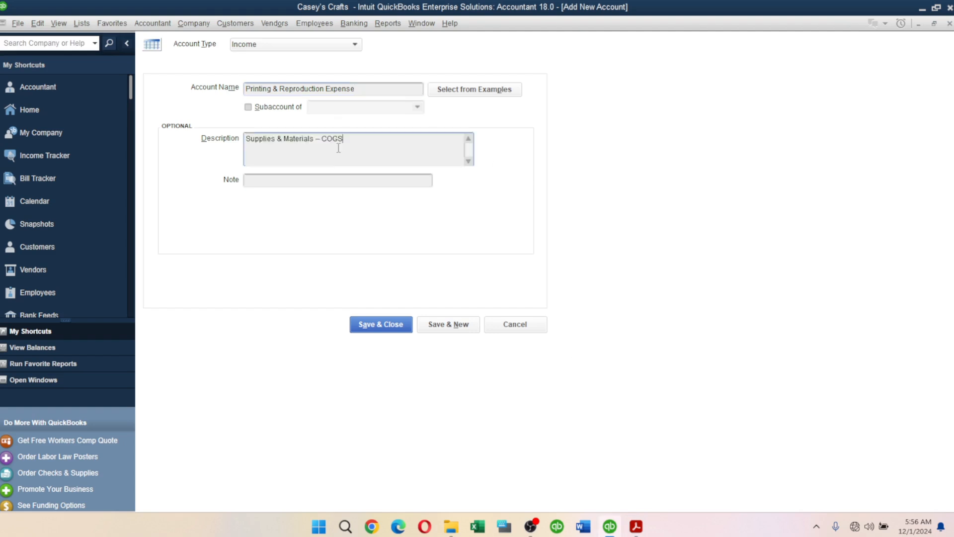
Set the Printing & Reproduction Expense account's type to Cost of Goods Sold, then save it and start another account
left_click(318, 46)
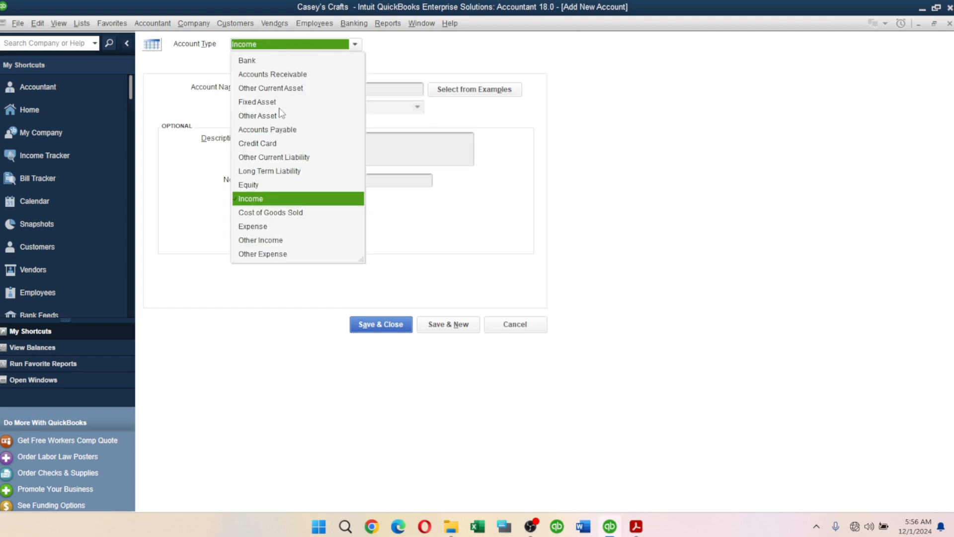
left_click(282, 214)
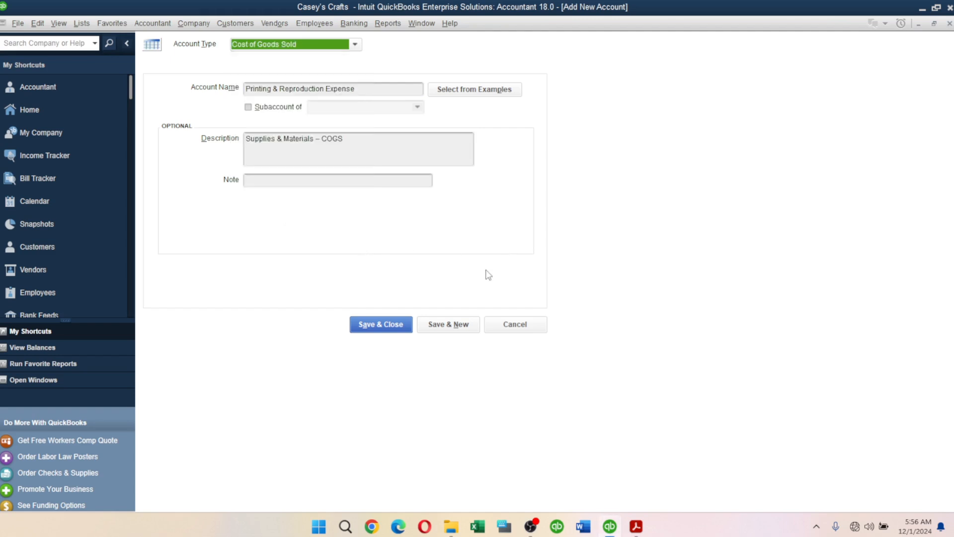
left_click(446, 328)
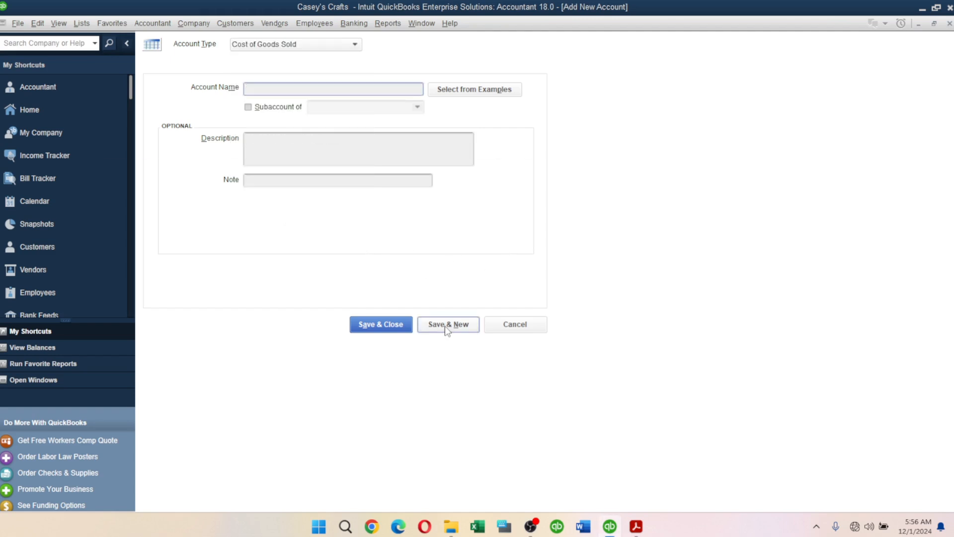
Copy Art Supplies Expense from the PDF table in Acrobat and enter it in QuickBooks as the name of a new Expense account
key("alt+Tab")
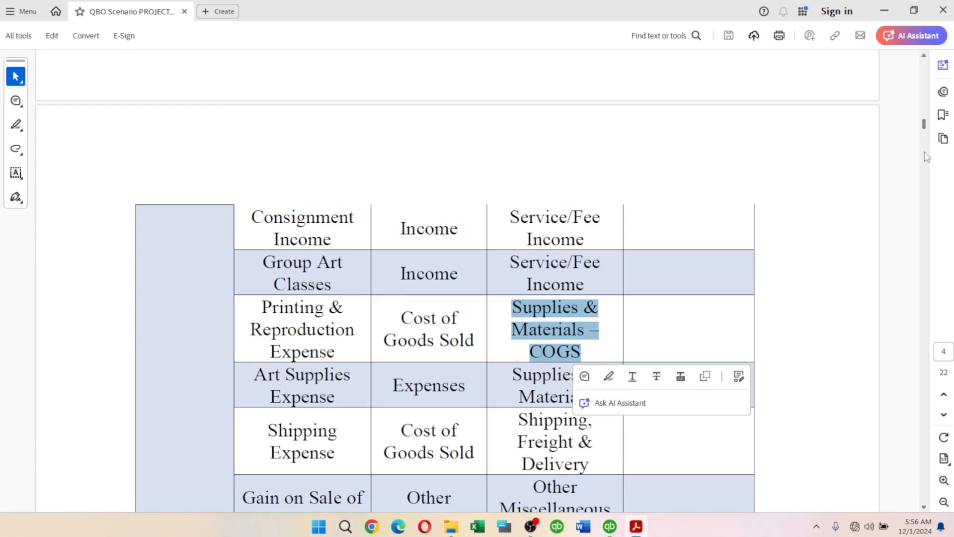
left_click_drag(923, 124, 923, 126)
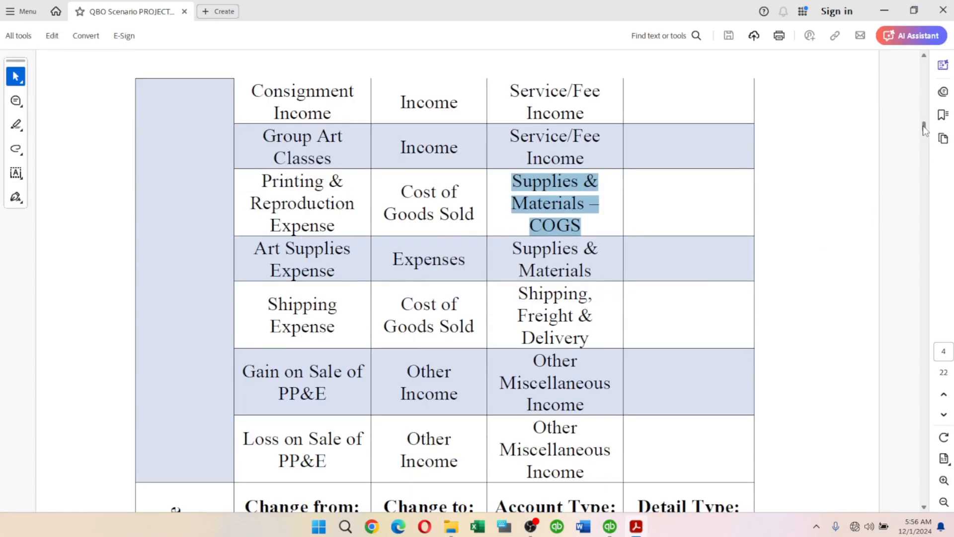
left_click_drag(254, 248, 308, 268)
key("ctrl+c")
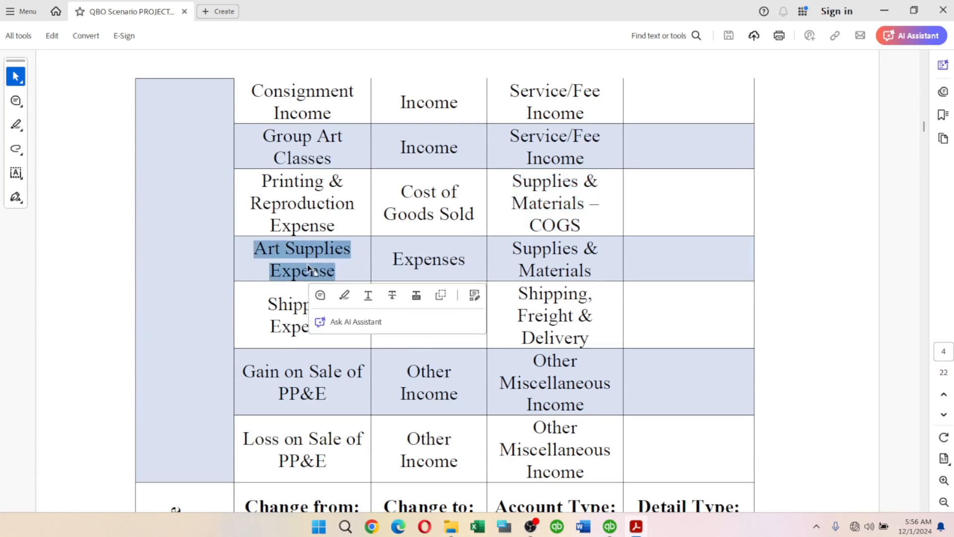
key("alt+Tab")
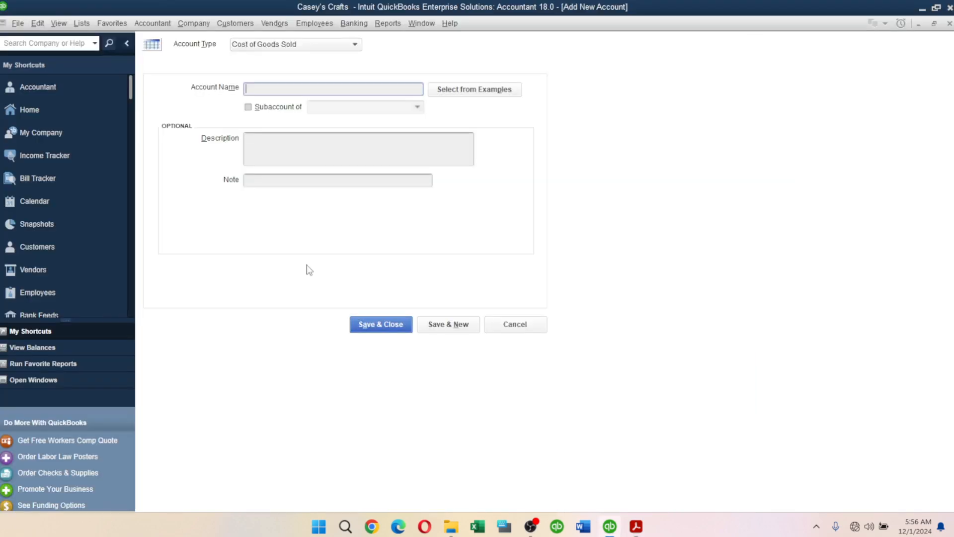
left_click(268, 45)
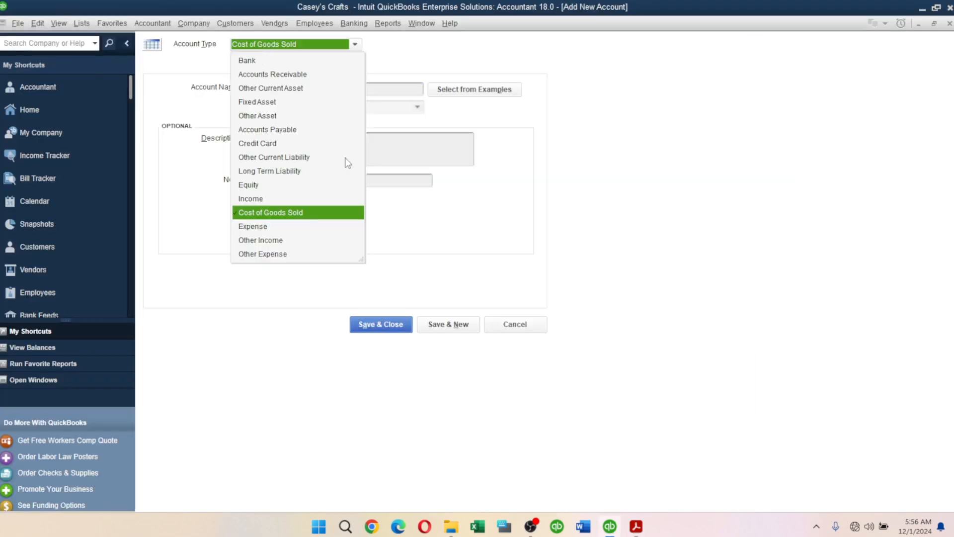
left_click(259, 229)
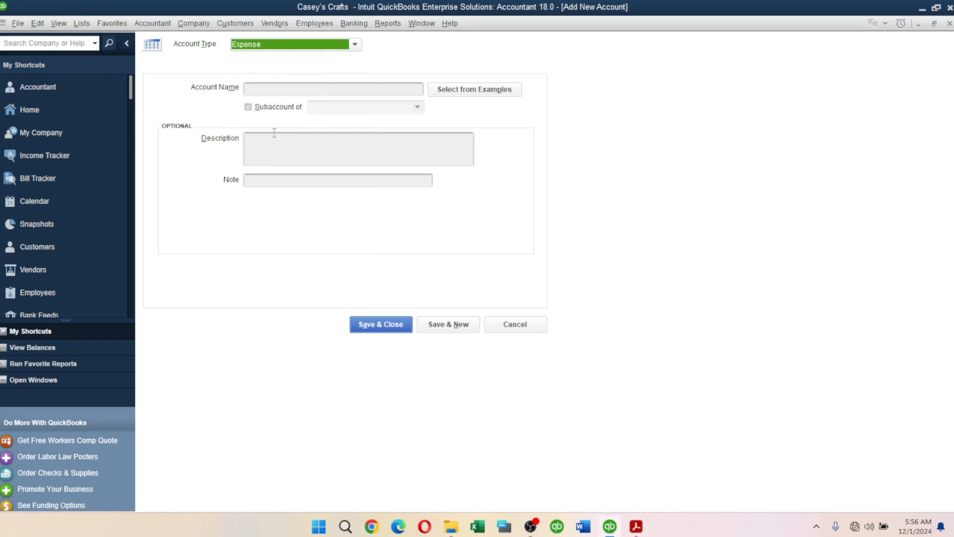
left_click(279, 92)
key("ctrl+v")
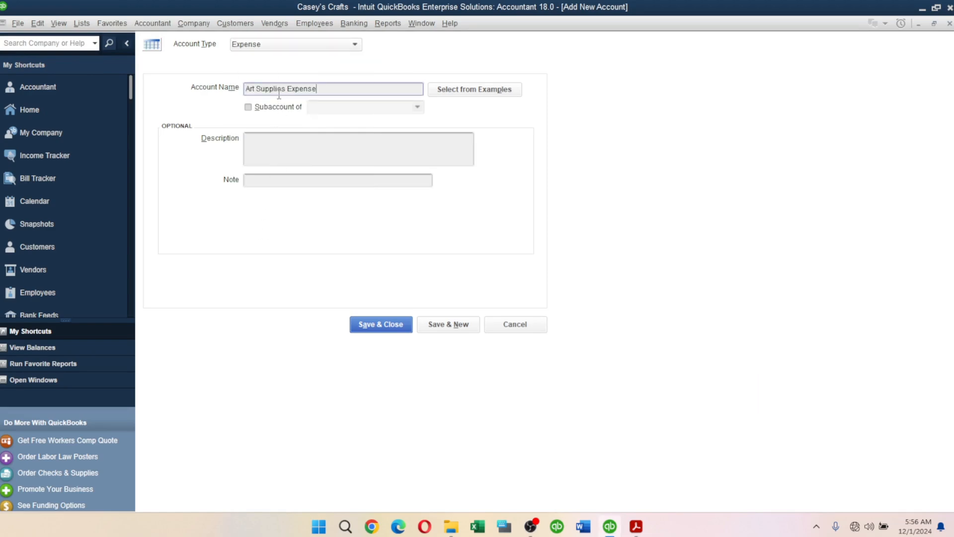
Copy Supplies & Materials from the PDF into the Art Supplies Expense account's description in QuickBooks, then save it and start another account
key("alt+Tab")
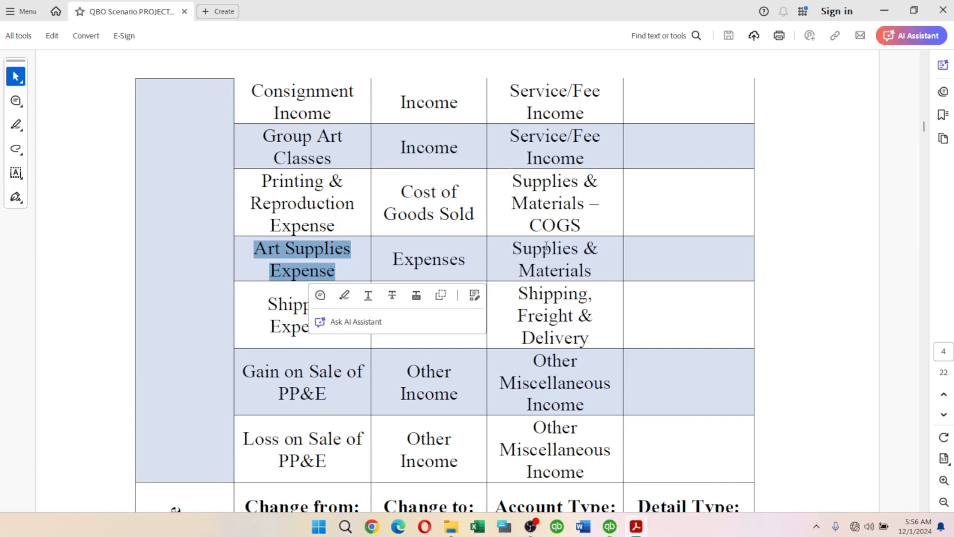
left_click_drag(512, 248, 591, 271)
key("ctrl+c")
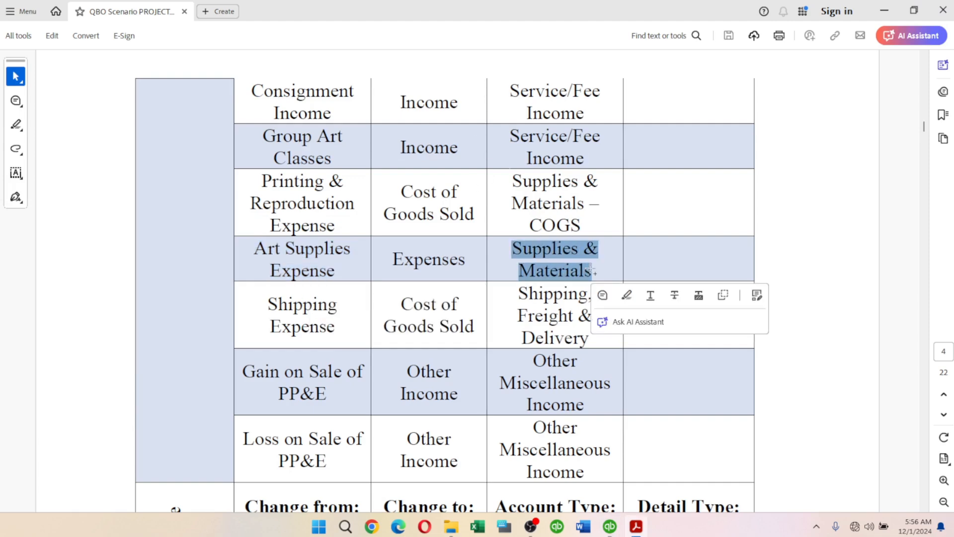
key("alt+Tab")
left_click(437, 158)
key("ctrl+v")
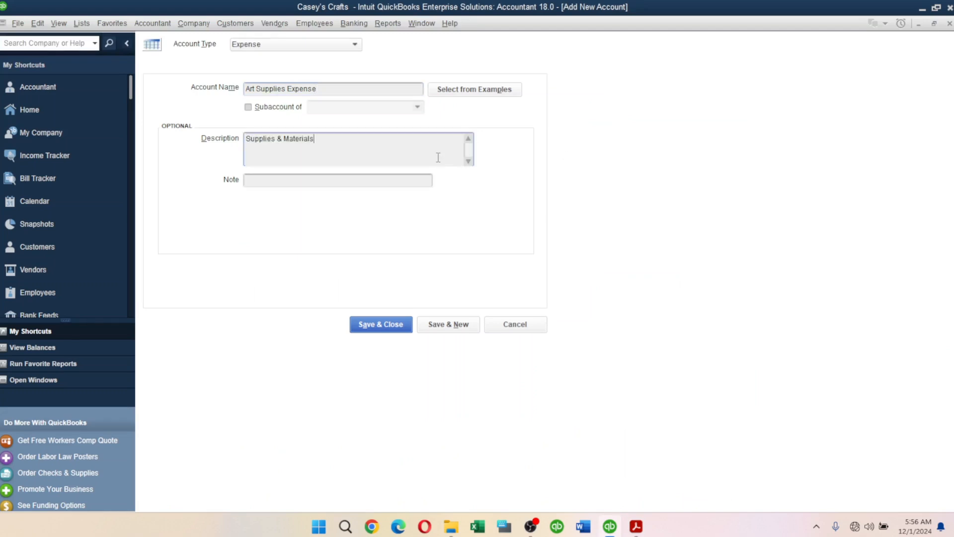
left_click(447, 326)
Copy Shipping Expense from the PDF table in Acrobat and enter it as the new account's name in QuickBooks
key("alt+Tab")
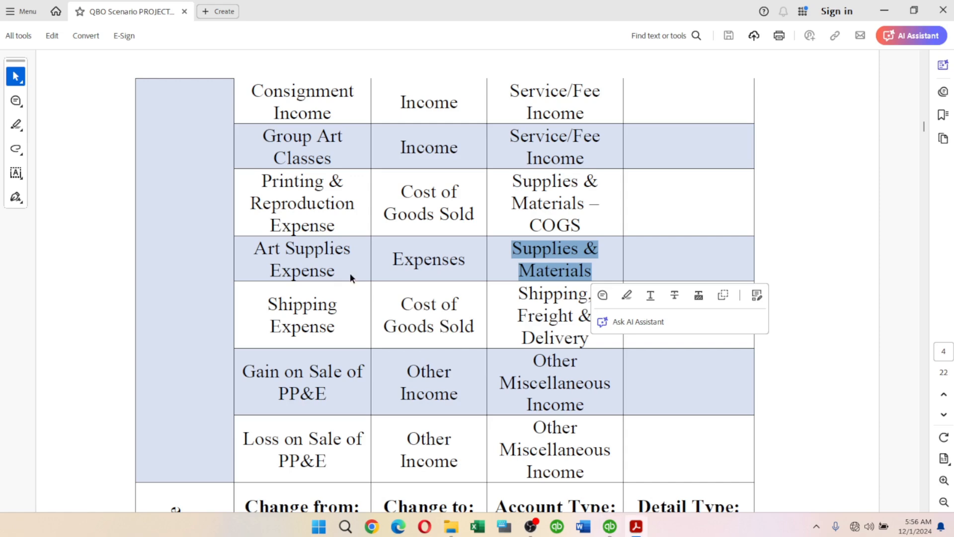
left_click_drag(267, 304, 316, 327)
key("ctrl+c")
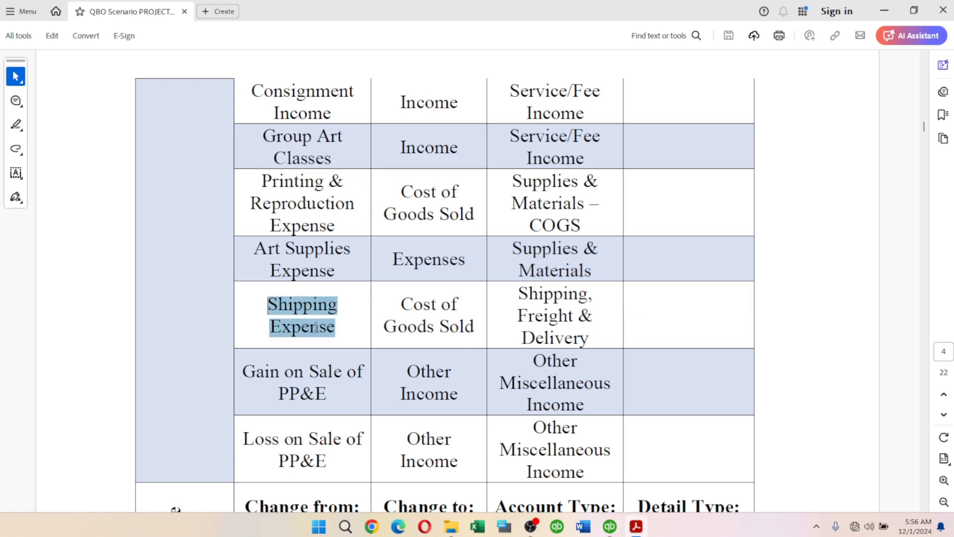
key("alt+Tab")
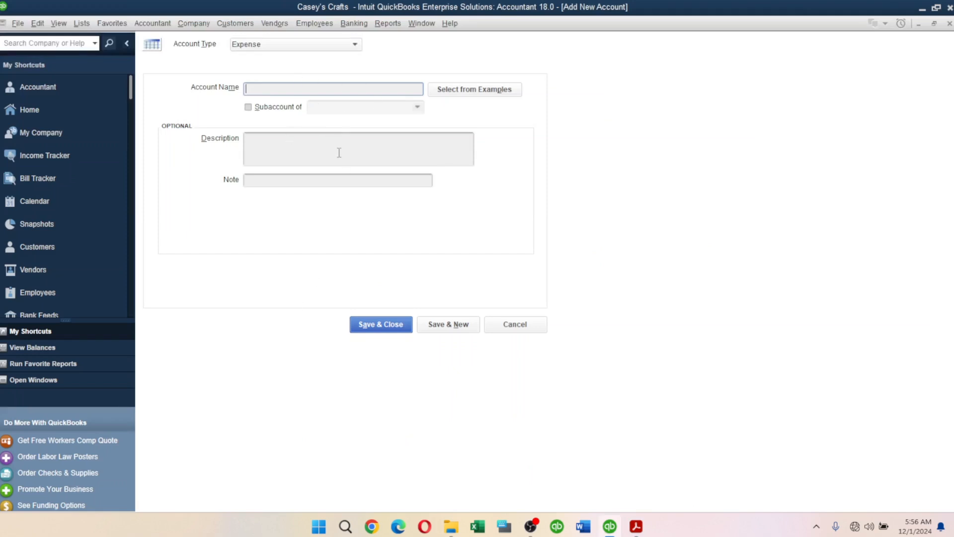
key("ctrl+v")
Copy Shipping, Freight & Delivery from the PDF into the Shipping Expense account's description in QuickBooks, then save it and start another account
left_click(314, 158)
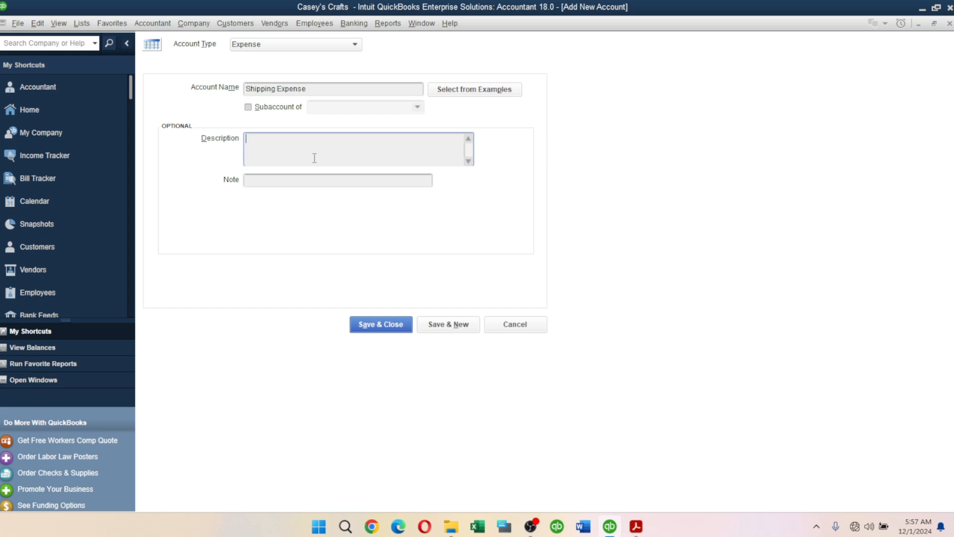
key("alt+Tab")
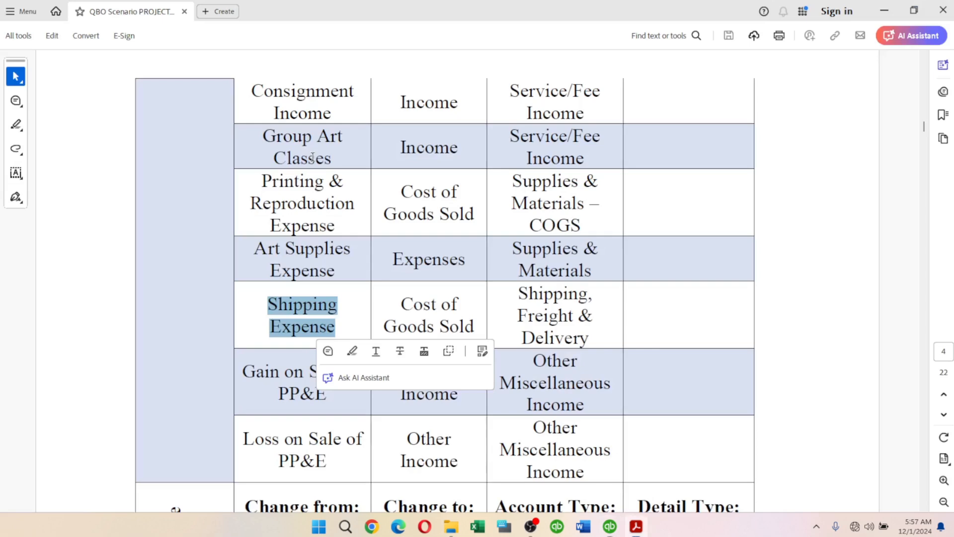
left_click_drag(517, 294, 601, 338)
key("ctrl+c")
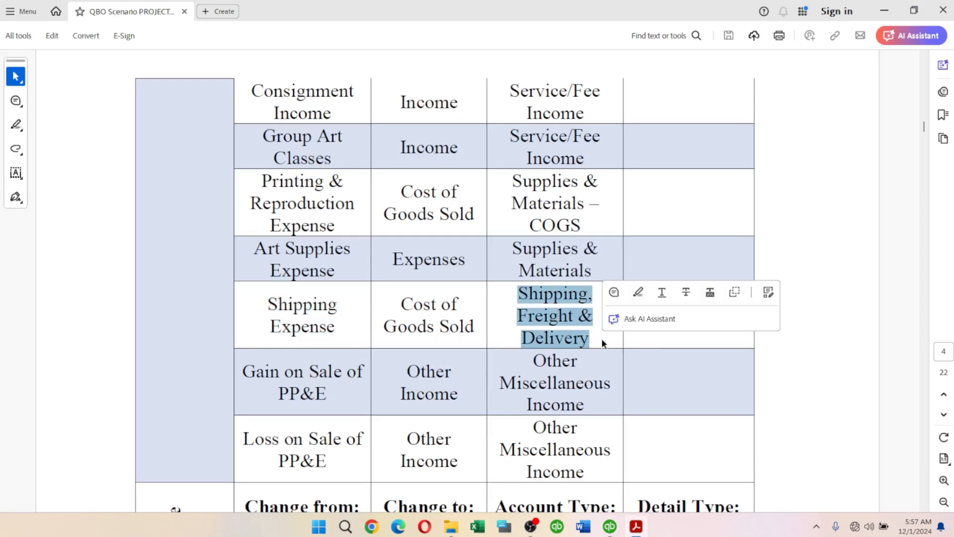
key("alt+Tab")
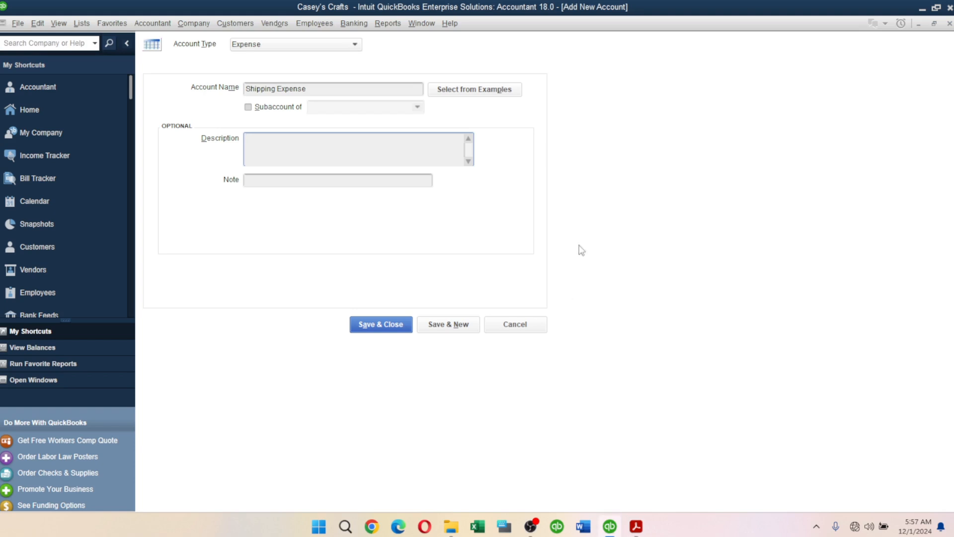
key("ctrl+v")
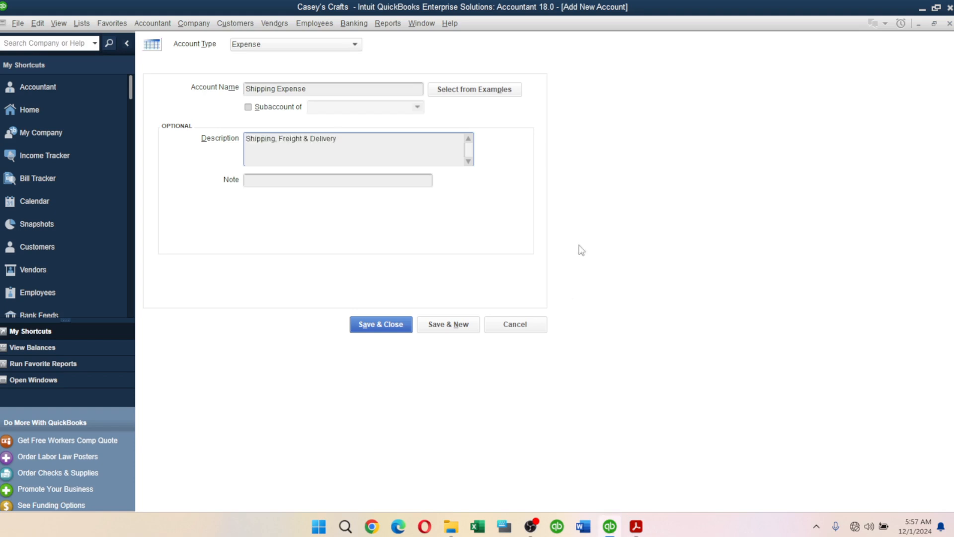
left_click(432, 328)
Copy Gain on Sale of PP&E from the PDF table in Acrobat and enter it as the new account's name in QuickBooks
key("alt+Tab")
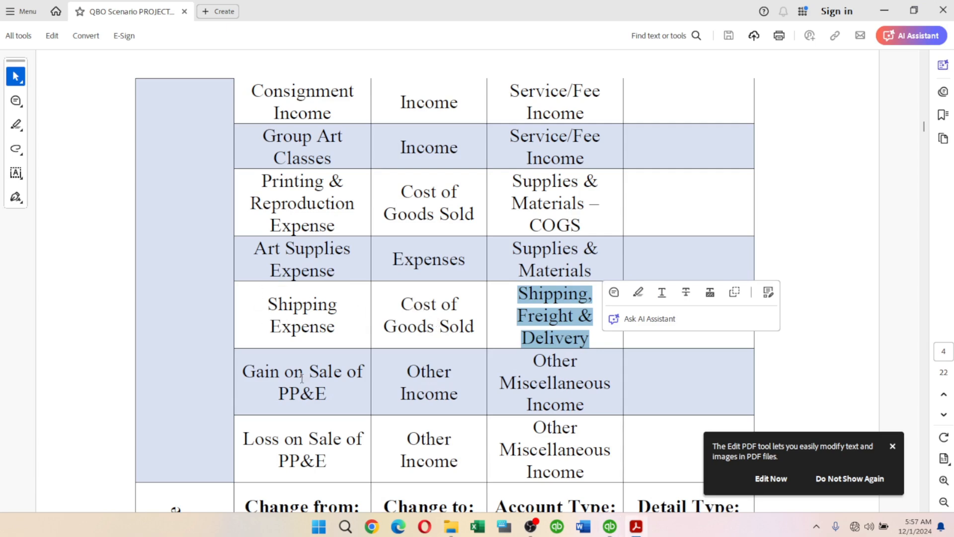
mouse_move(242, 371)
left_mouse_down()
mouse_move(342, 373)
mouse_move(356, 387)
mouse_move(349, 401)
mouse_move(326, 397)
mouse_move(258, 370)
left_mouse_up()
key("ctrl+c")
key("alt+Tab")
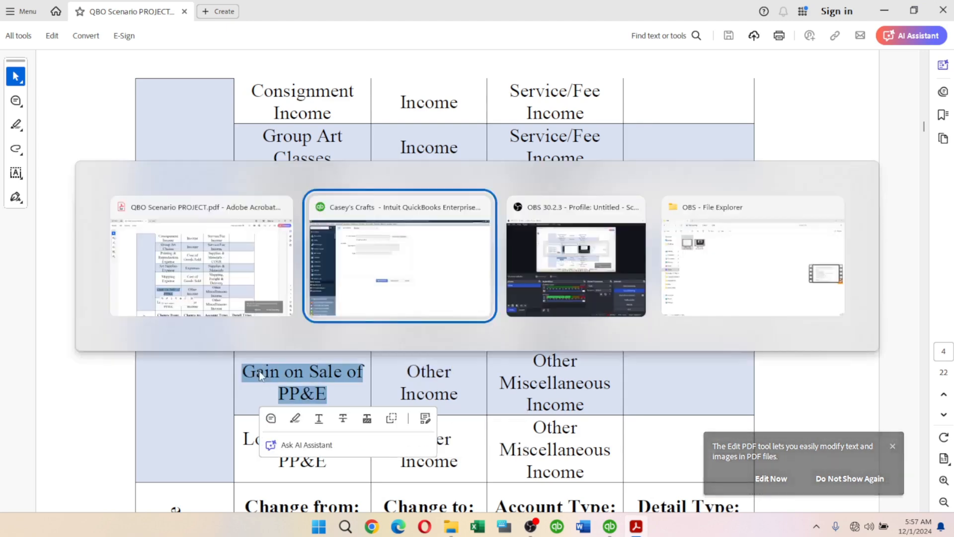
key("ctrl+v")
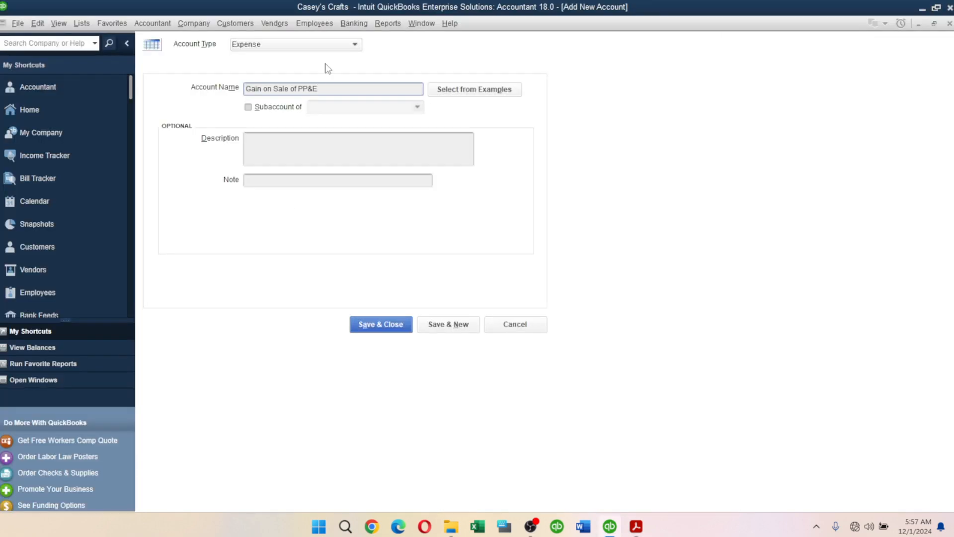
Give Gain on Sale of PP&E the type Other Income and the PDF's Other Miscellaneous Income as description, then save it and start another account
key("alt+Tab")
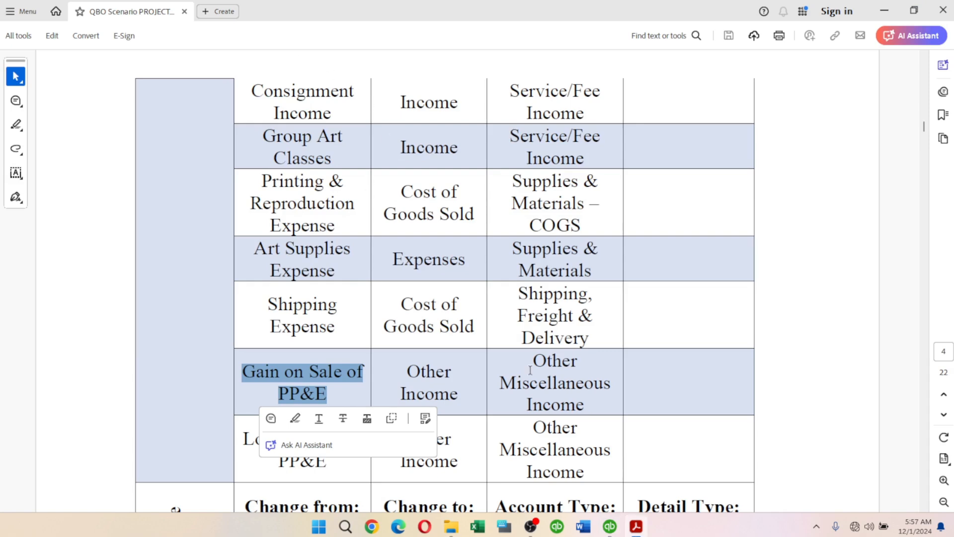
left_click_drag(531, 362, 576, 405)
key("ctrl+c")
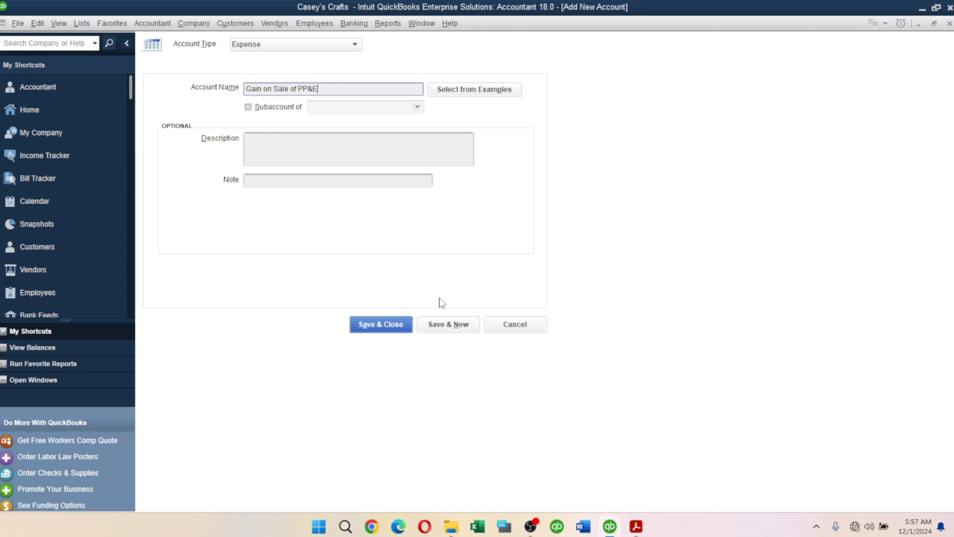
left_click(324, 45)
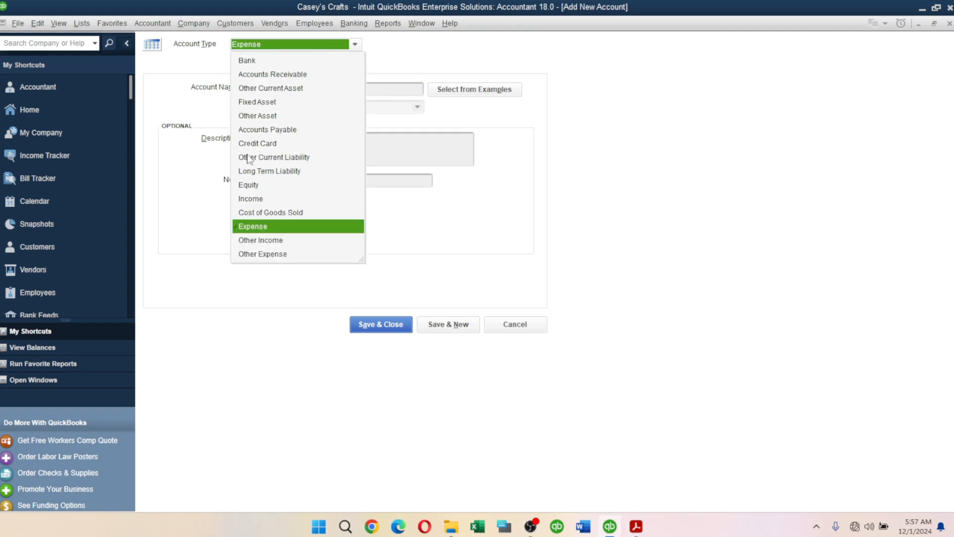
left_click(265, 240)
left_click(289, 149)
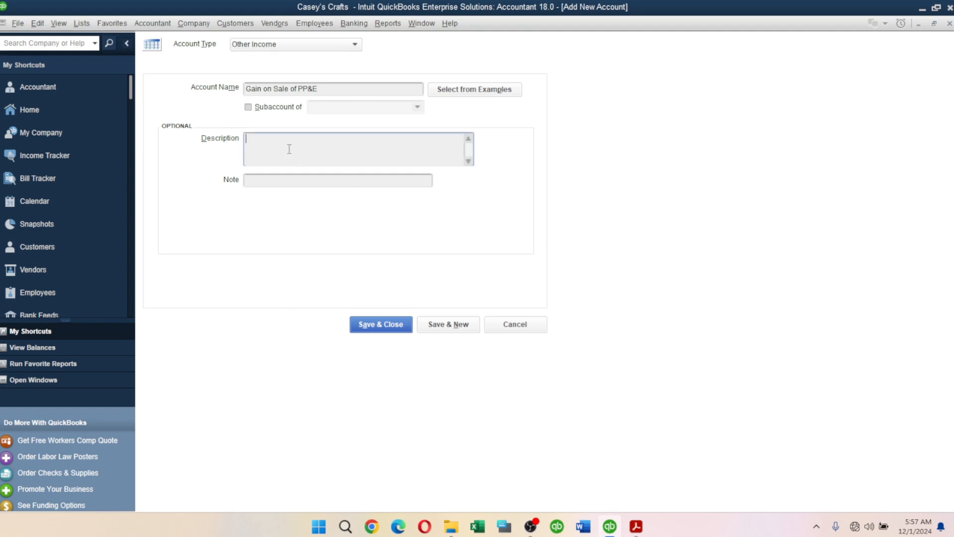
key("ctrl+v")
left_click(452, 324)
Copy Loss on Sale of PP&E from the last row of the new-accounts table in the Acrobat PDF
key("alt+Tab")
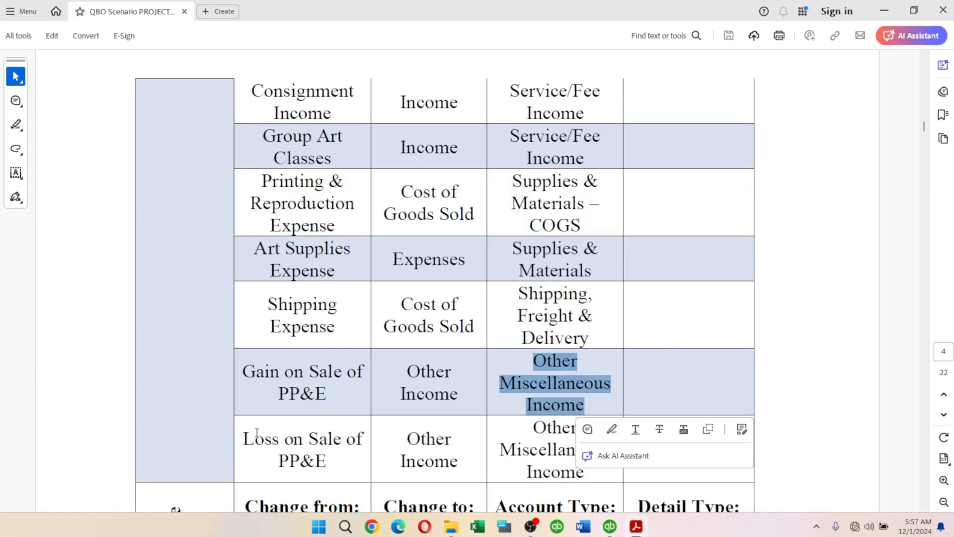
left_click_drag(243, 436, 326, 469)
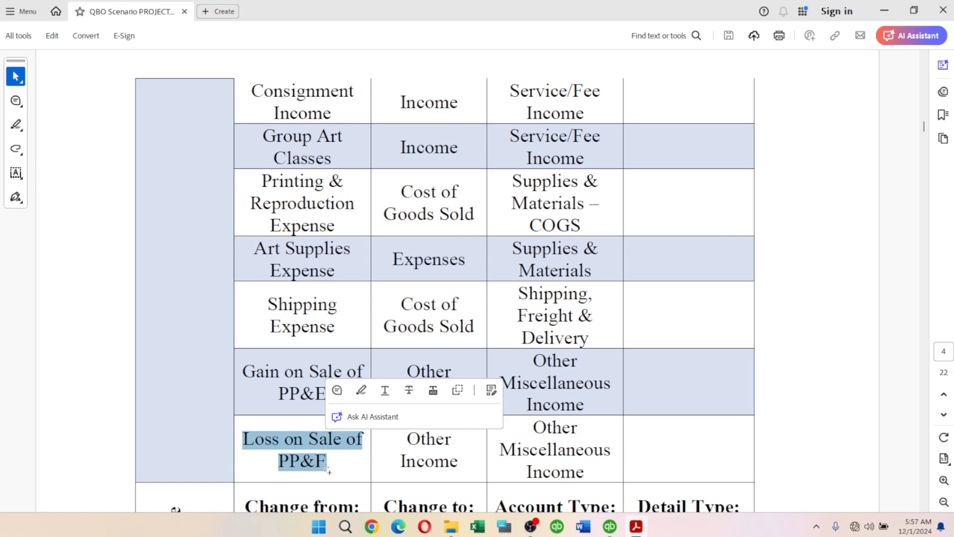
left_click(457, 390)
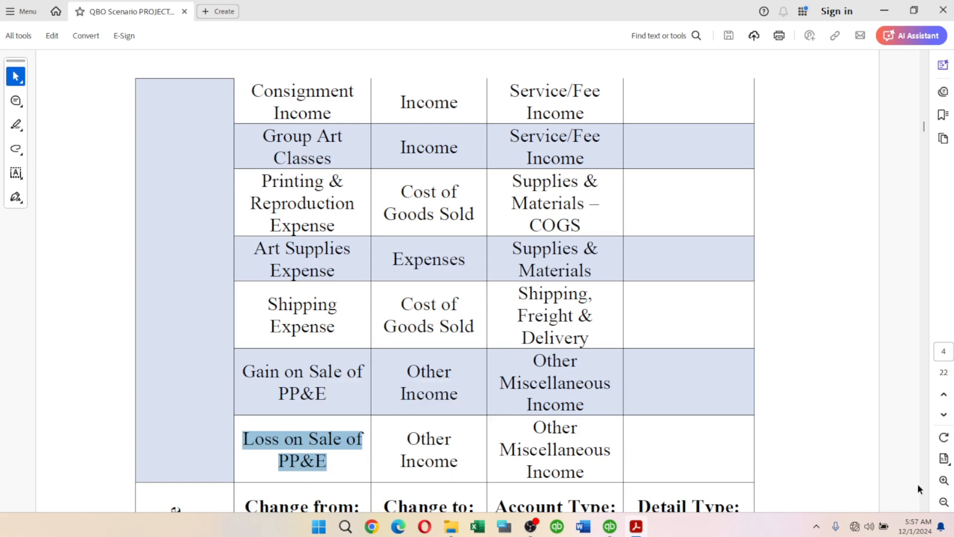
left_click(924, 507)
left_click(925, 507)
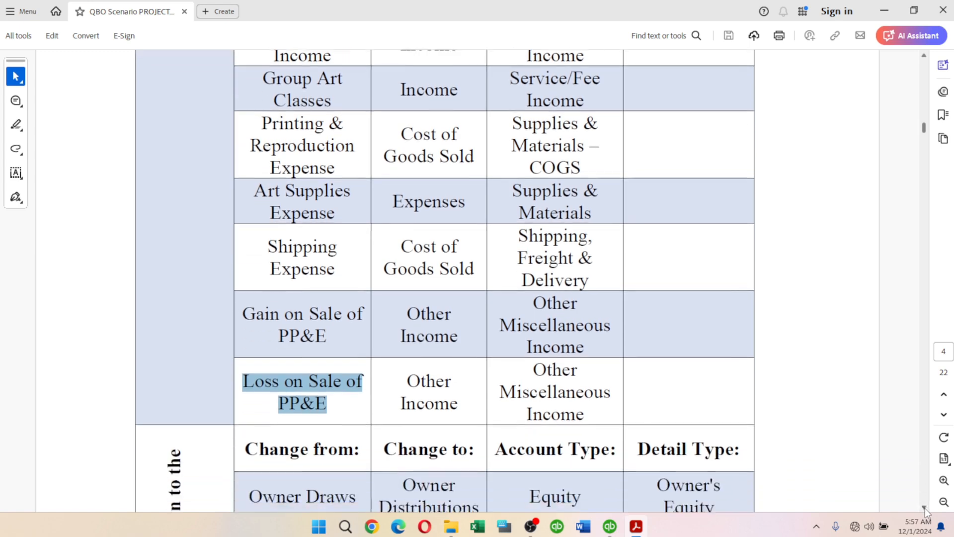
left_click(924, 508)
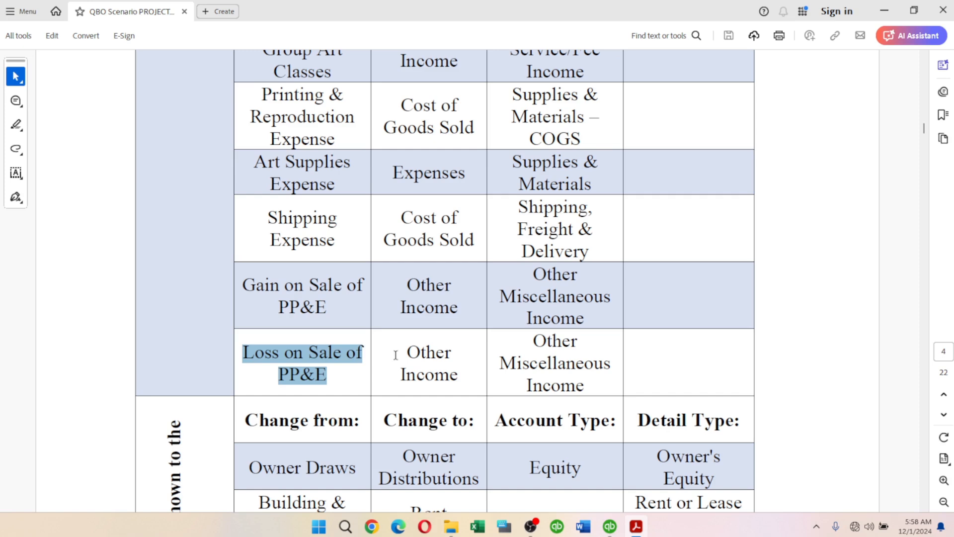
Switch to QuickBooks, set the new account's type to Other Expense and enter Loss on Sale of PP&E as its name
left_click(616, 527)
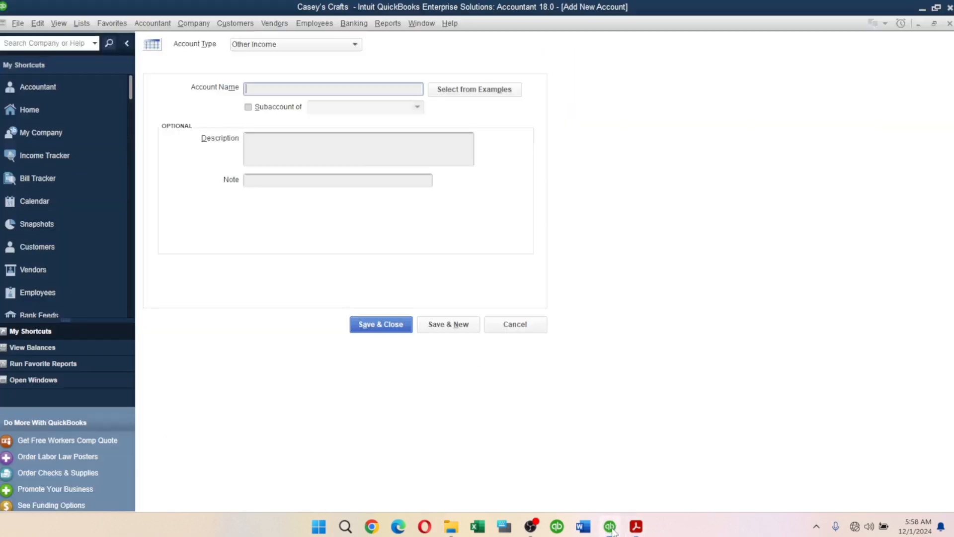
left_click(267, 46)
left_click(243, 254)
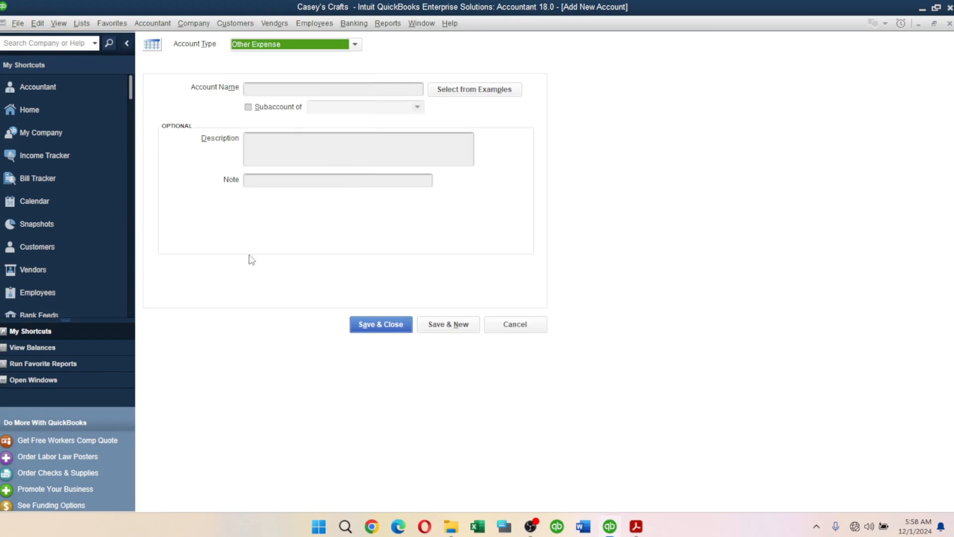
left_click(283, 88)
key("ctrl+v")
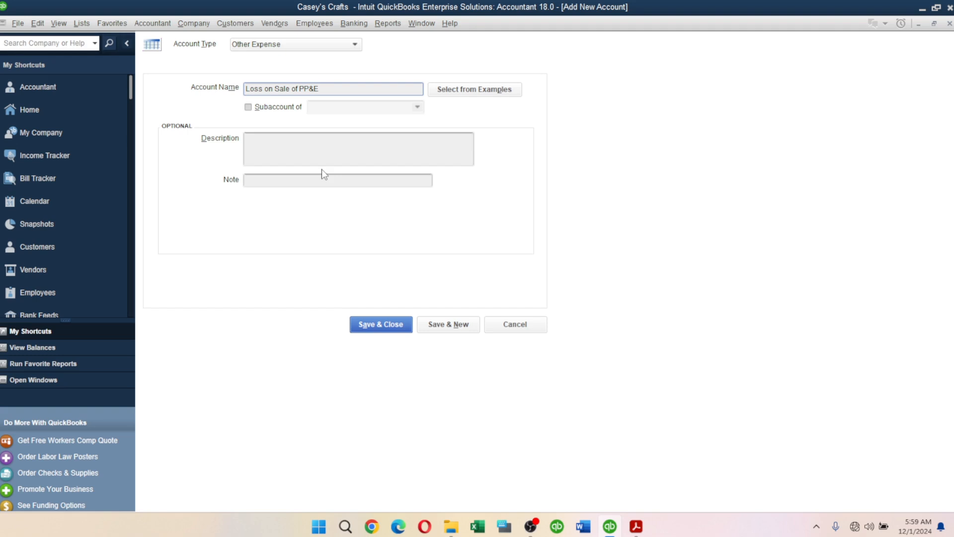
Copy Other Miscellaneous Income from the PDF into the loss account's description, replace the word Income, and save it, starting another account
key("alt+Tab")
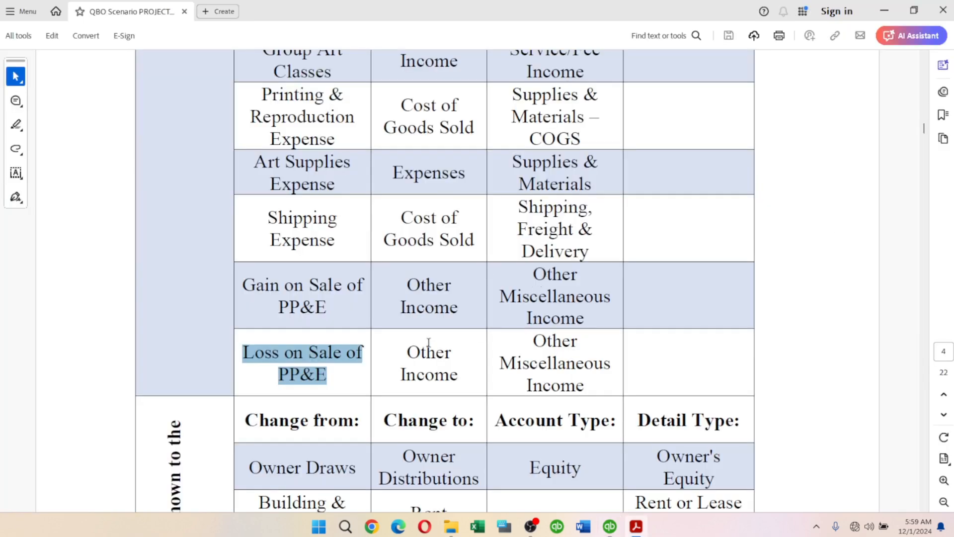
left_click(533, 346)
left_click_drag(533, 345, 579, 391)
key("alt+Tab")
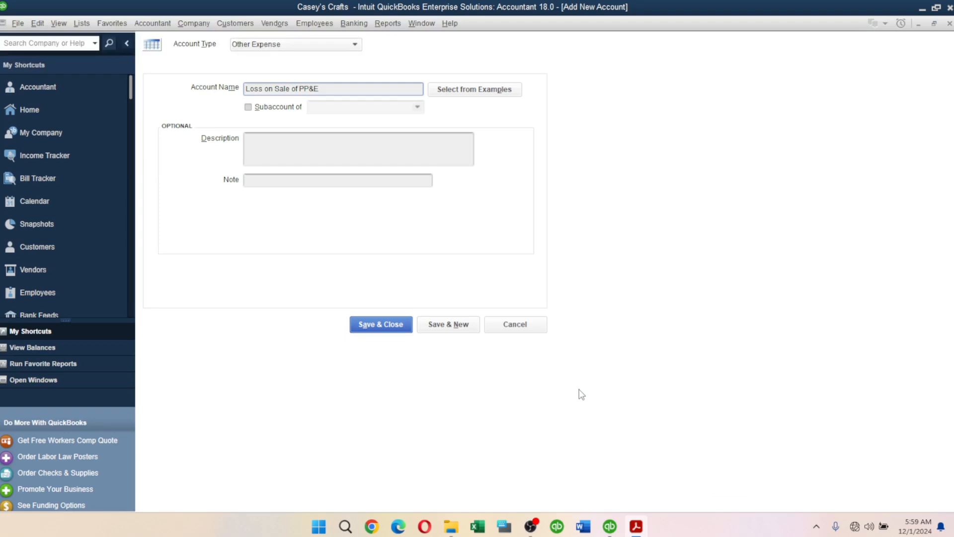
left_click(388, 154)
key("ctrl+v")
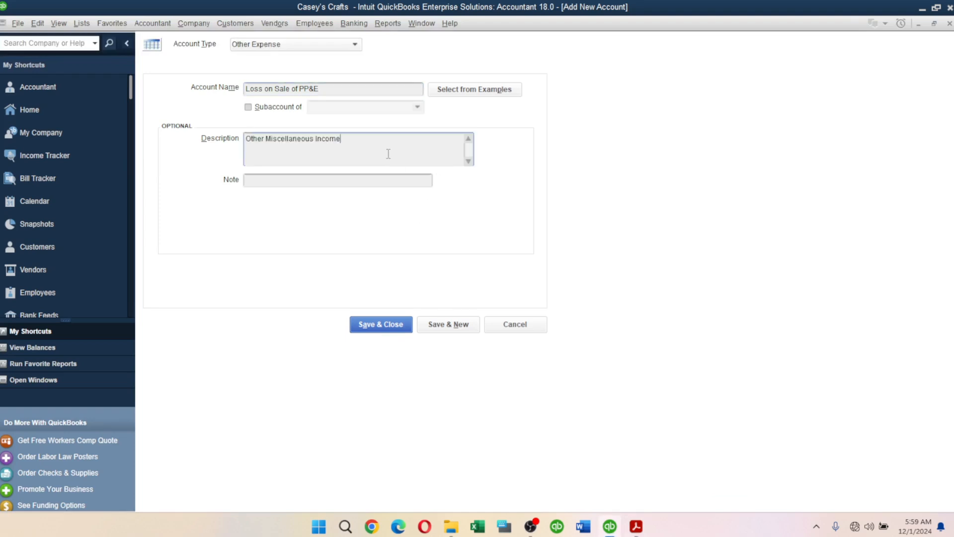
double_click(326, 137)
type("E")
left_click(462, 325)
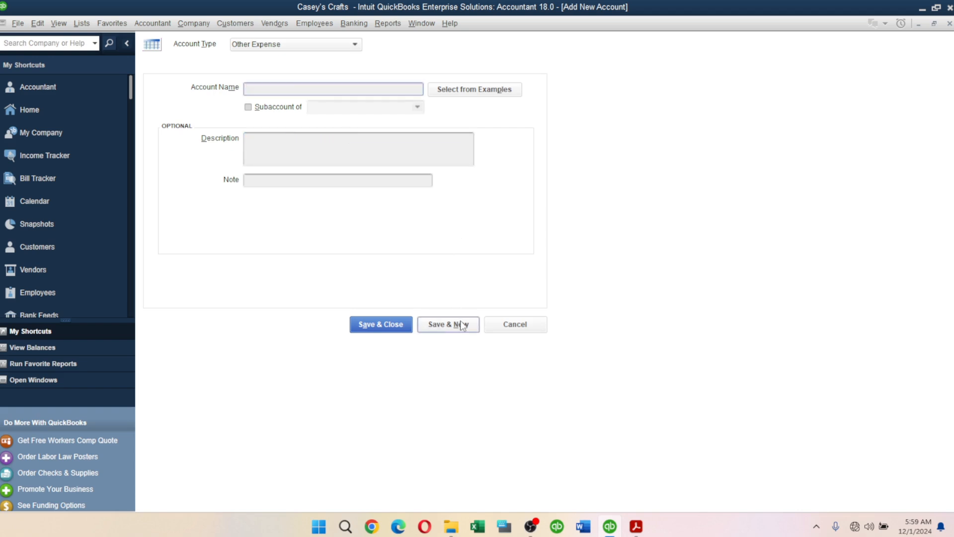
Copy Owner Distributions from the PDF's account edits table and cancel the blank new account in QuickBooks
key("alt+Tab")
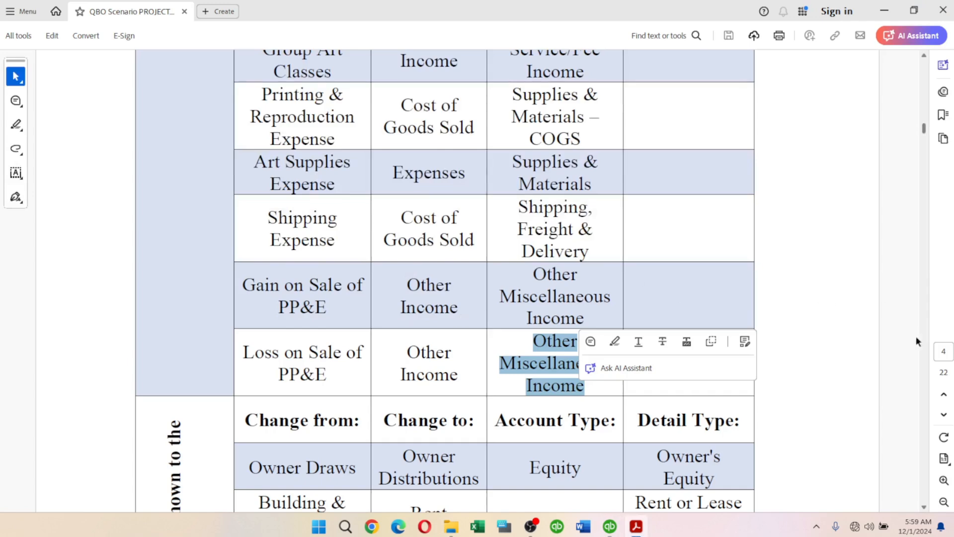
scroll(924, 509, "down", 3)
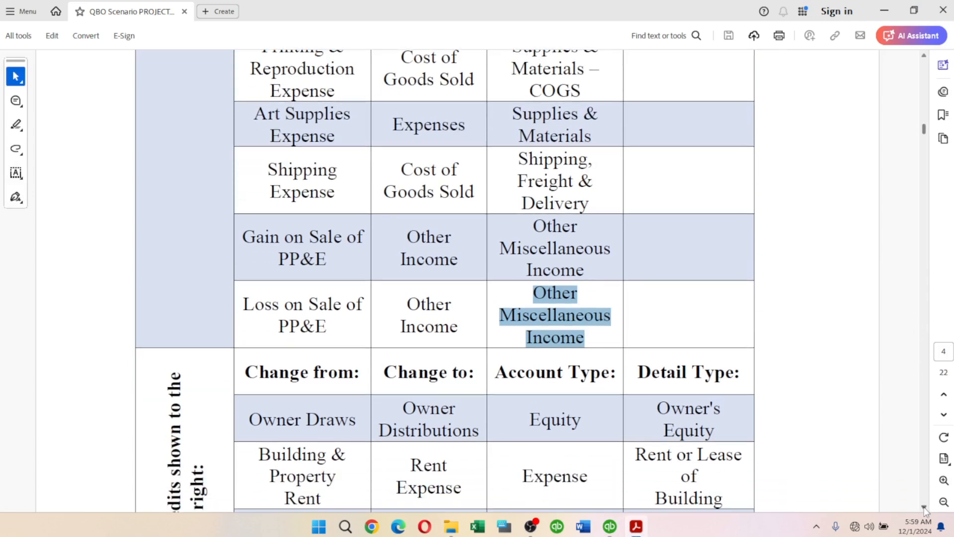
scroll(924, 510, "down", 2)
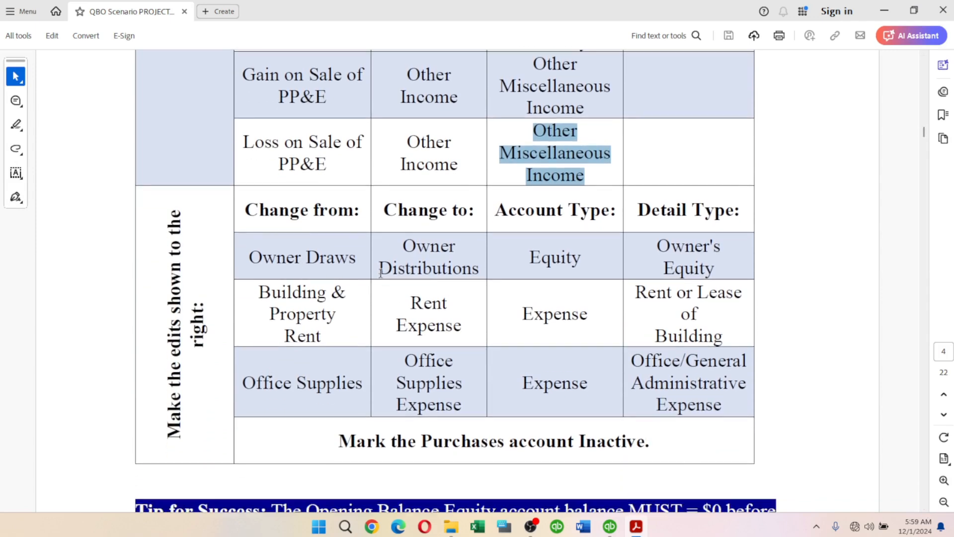
left_click_drag(409, 245, 462, 271)
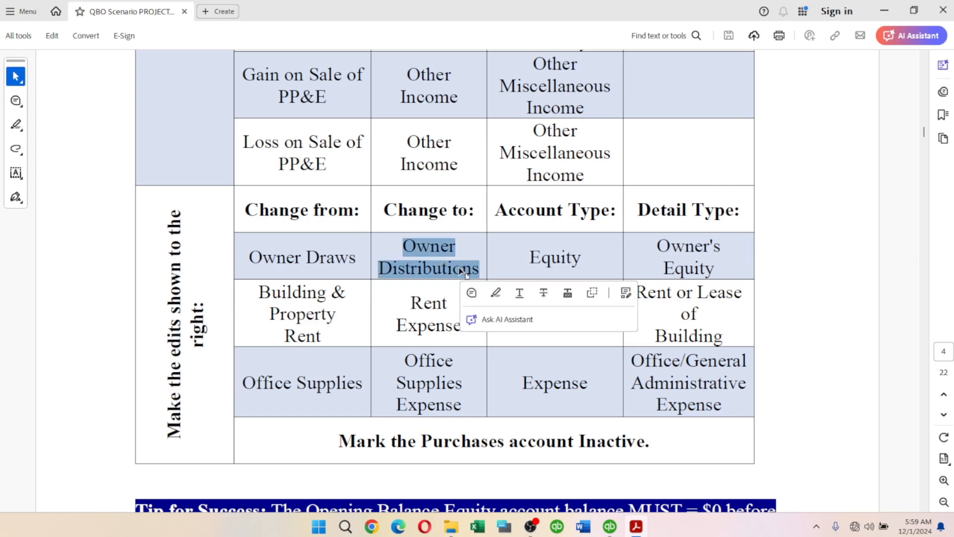
key("alt+Tab")
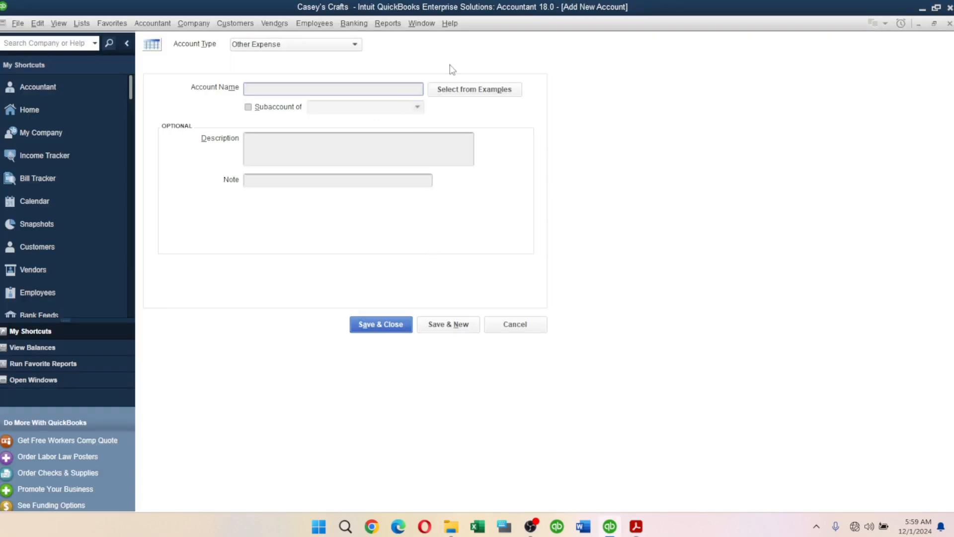
left_click(497, 324)
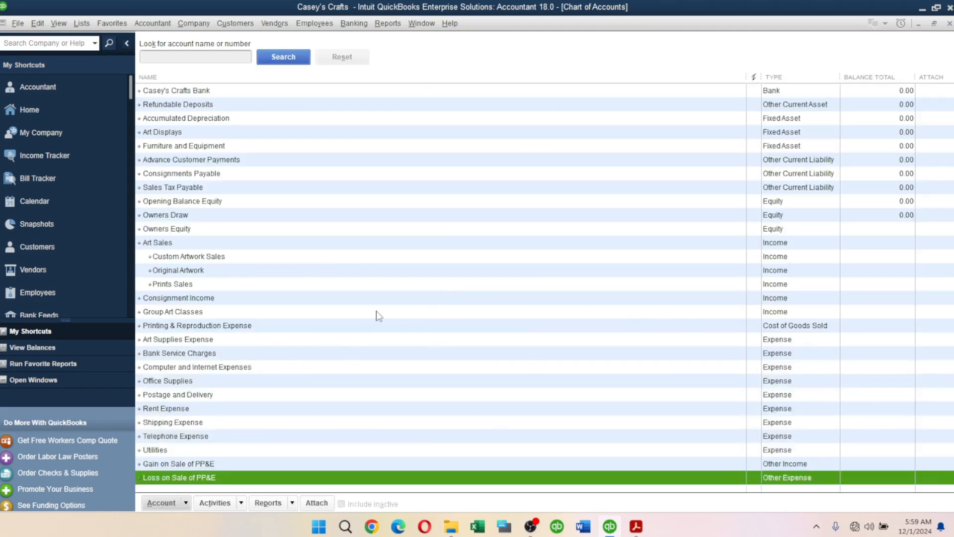
Edit the Owners Draw account in the Chart of Accounts and rename it Owner Distributions
left_click(776, 202)
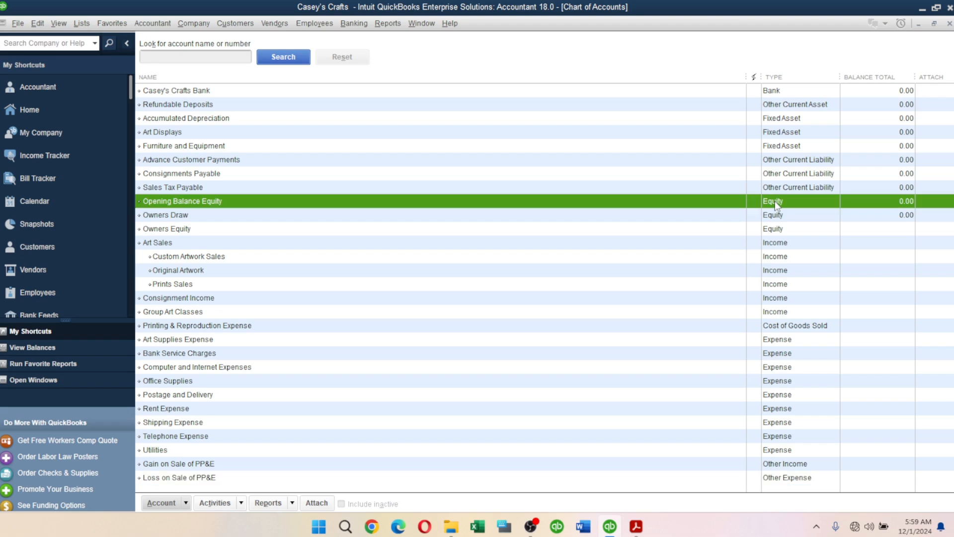
left_click(156, 217)
right_click(156, 221)
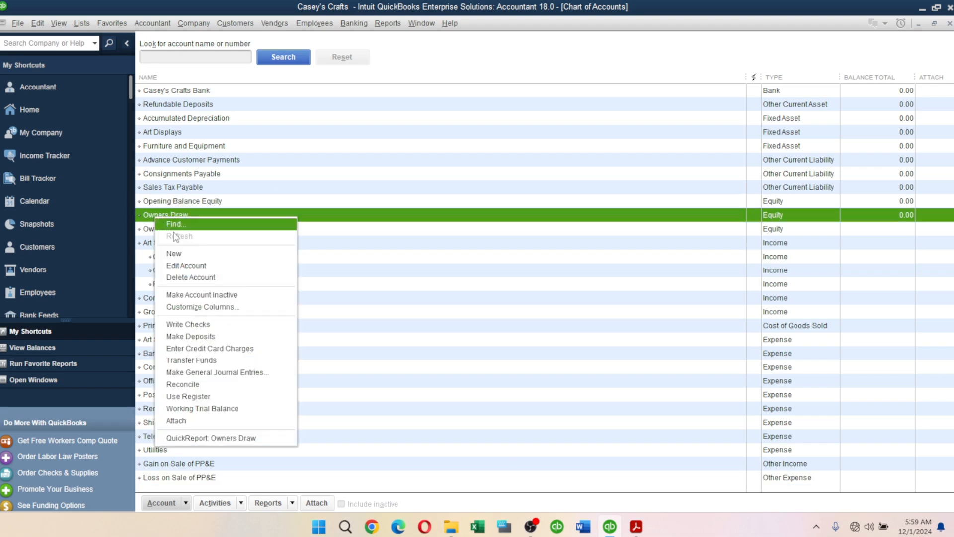
left_click(192, 262)
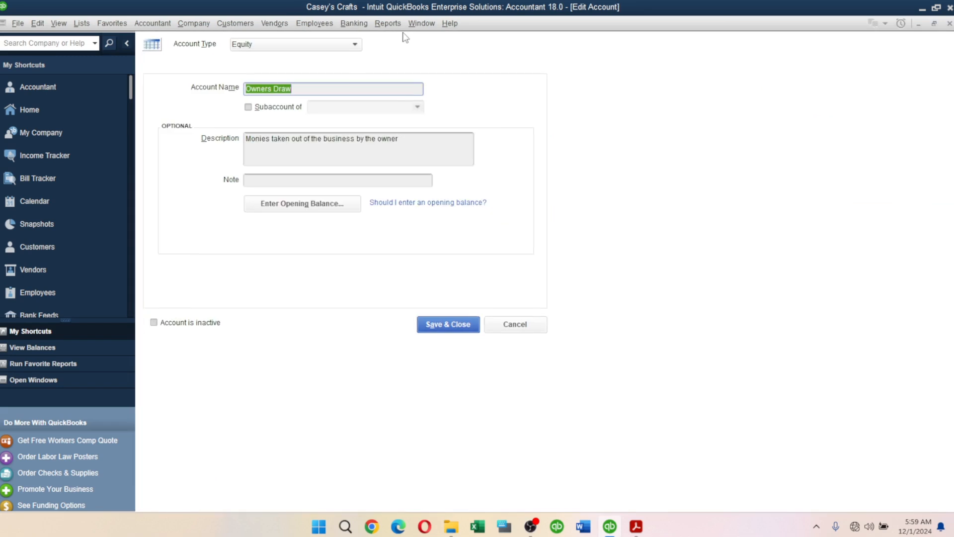
type("Owner Distributions")
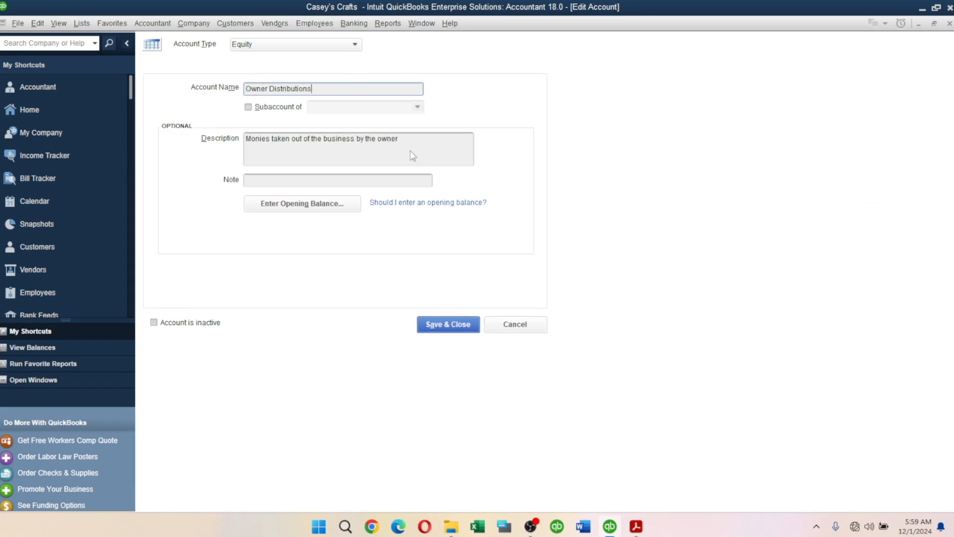
Replace the Owner Distributions account's description with Owner's Equity copied from the PDF, then save and close the account
left_click(636, 526)
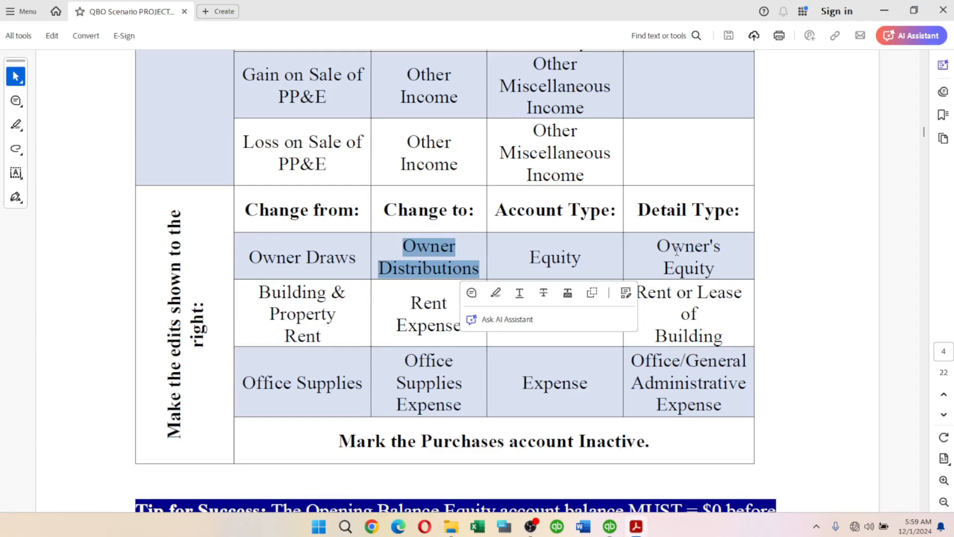
left_click_drag(657, 246, 715, 273)
key("ctrl+c")
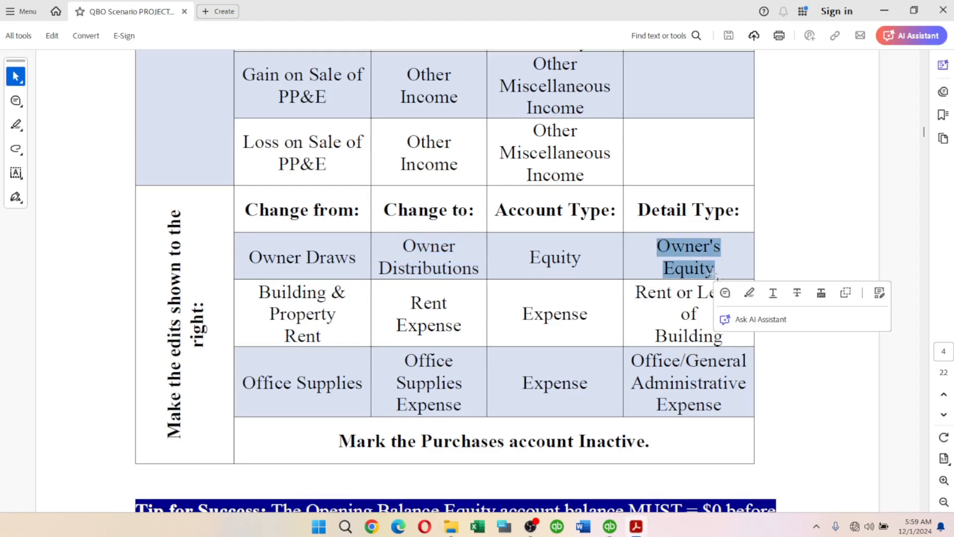
key("alt+Tab")
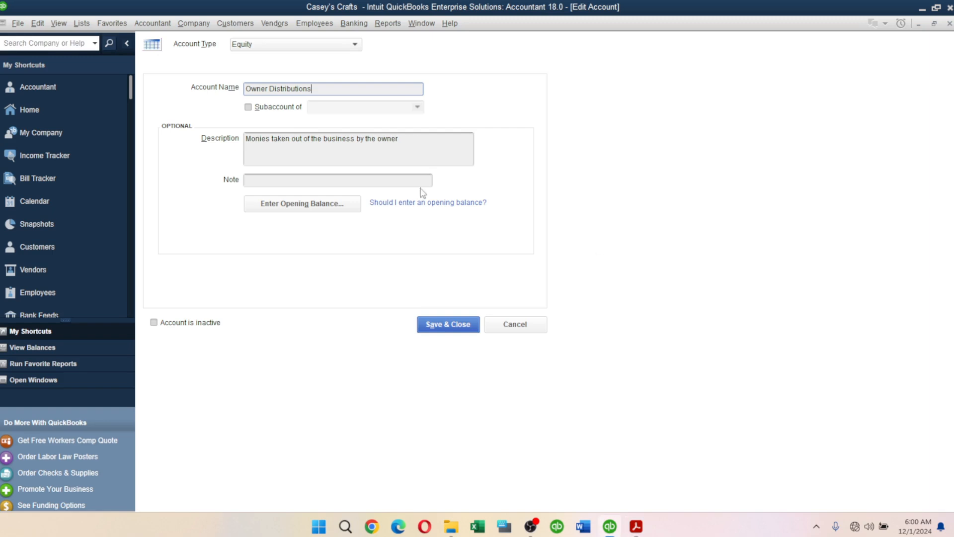
left_click_drag(414, 142, 206, 145)
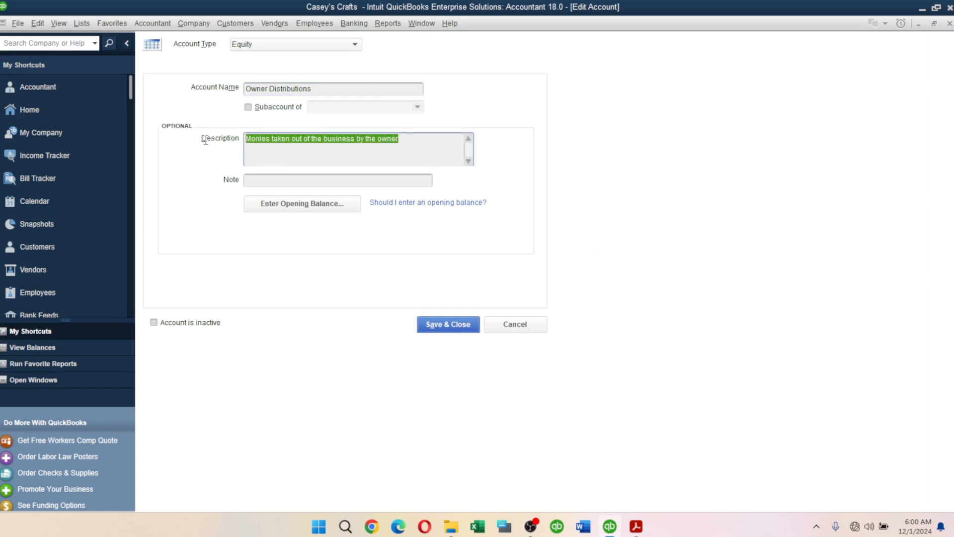
key("ctrl+v")
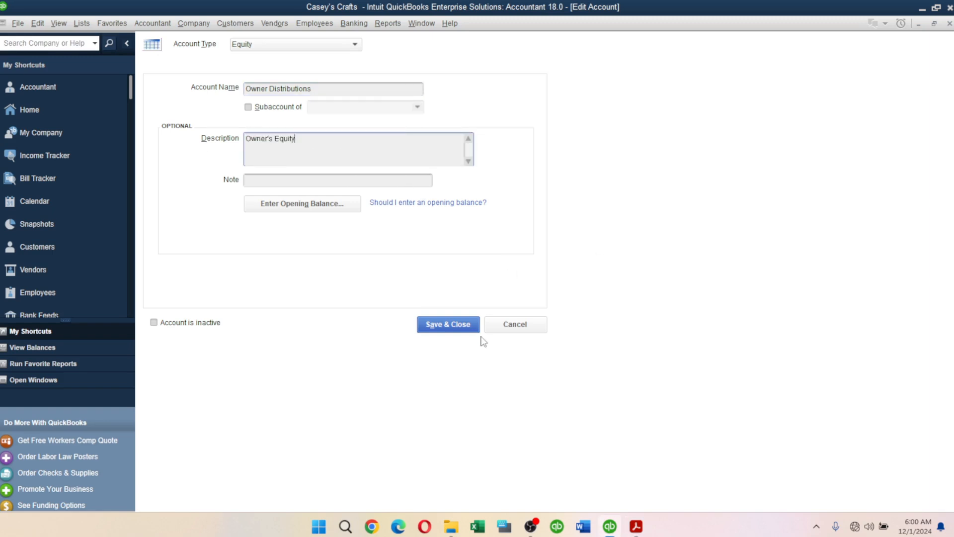
left_click(453, 329)
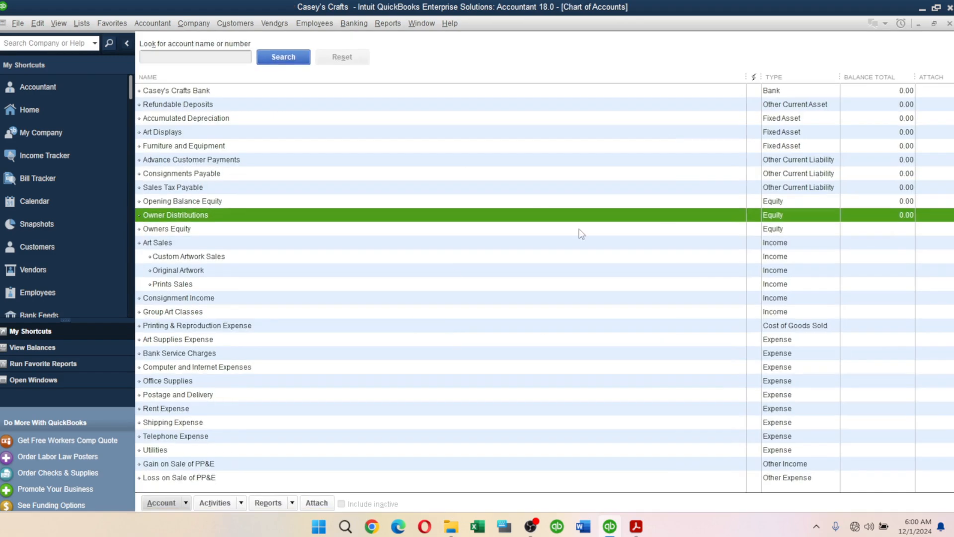
Check the Building & Property Rent edit in the PDF and select the Rent Expense account in the QuickBooks Chart of Accounts
left_click(636, 526)
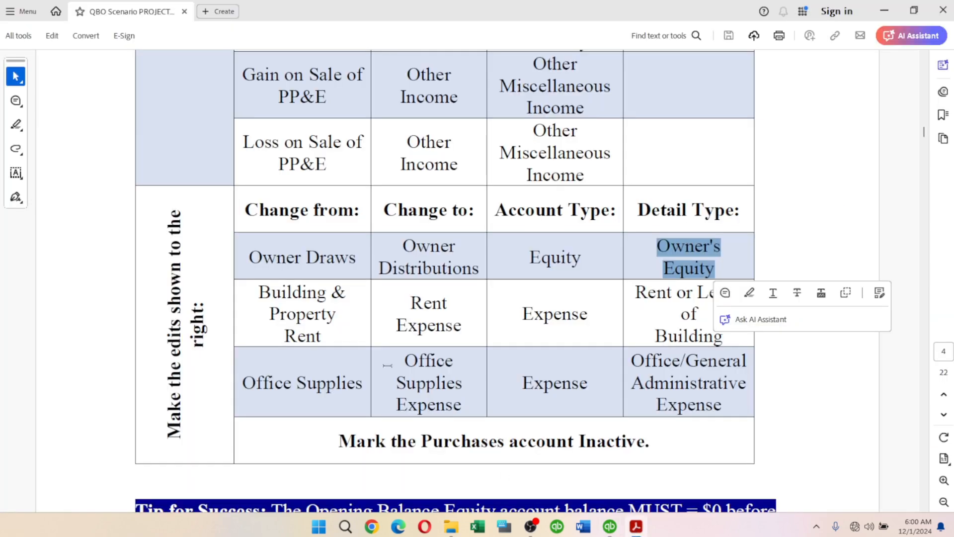
left_click_drag(260, 291, 332, 327)
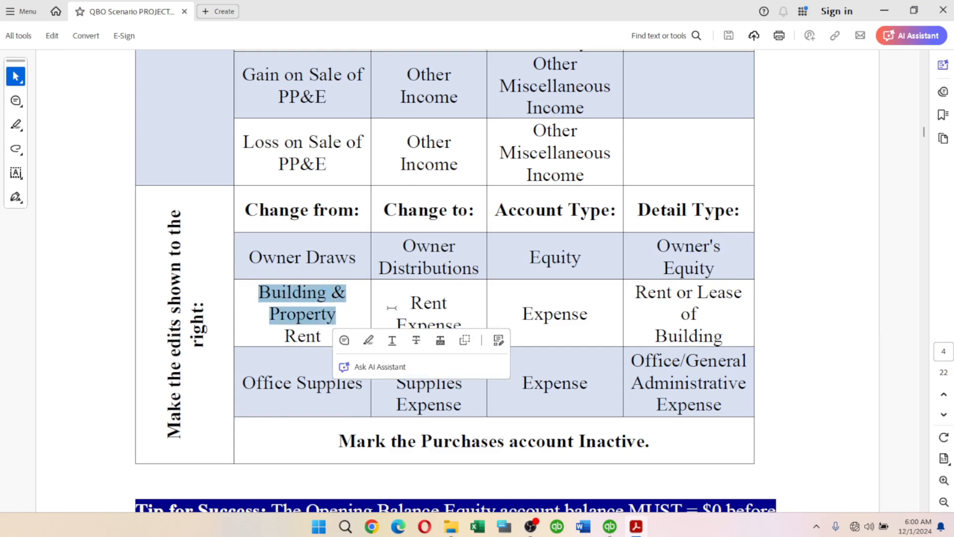
left_click_drag(410, 300, 456, 330)
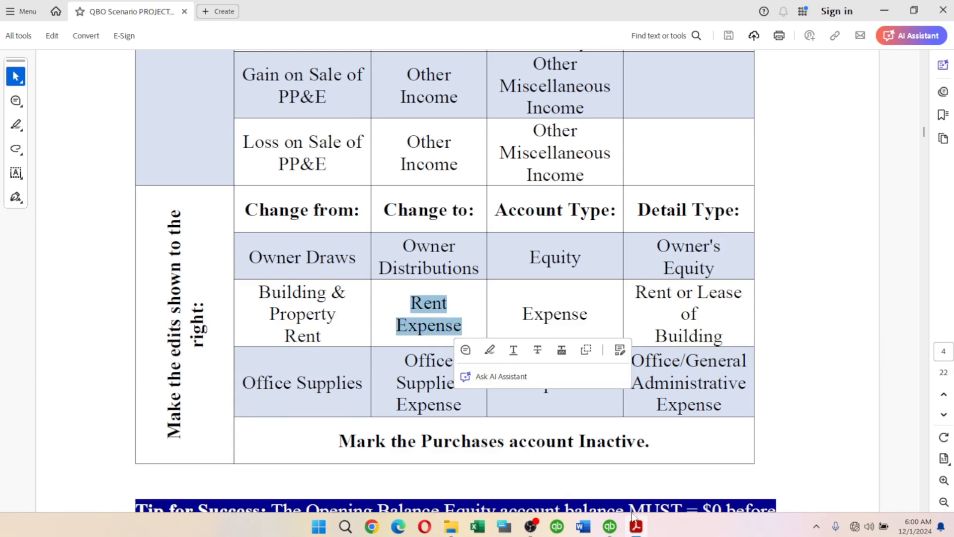
left_click(615, 529)
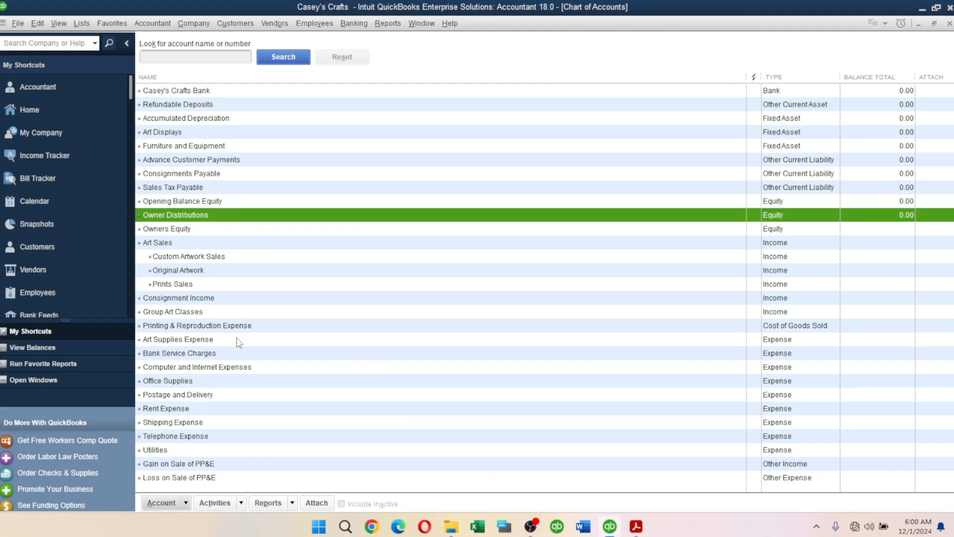
left_click(170, 409)
Copy the detail type Rent or Lease of Building from the PDF's edits table and return to QuickBooks
key("alt+Tab")
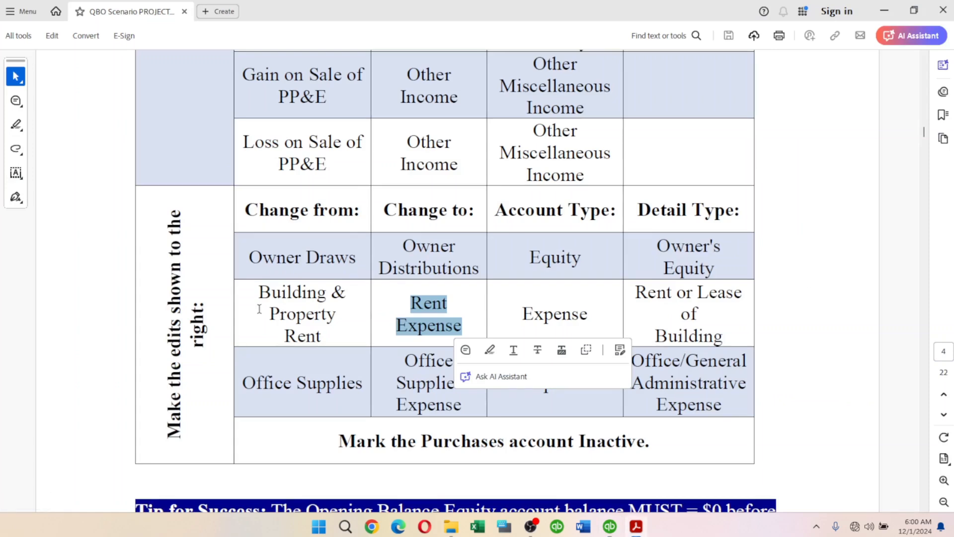
left_click_drag(639, 294, 721, 337)
key("ctrl+c")
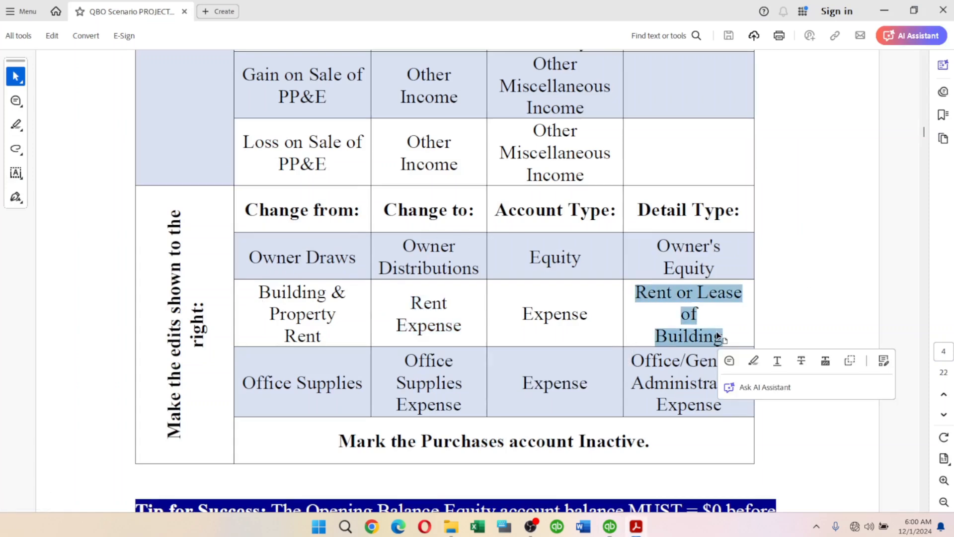
key("alt+Tab")
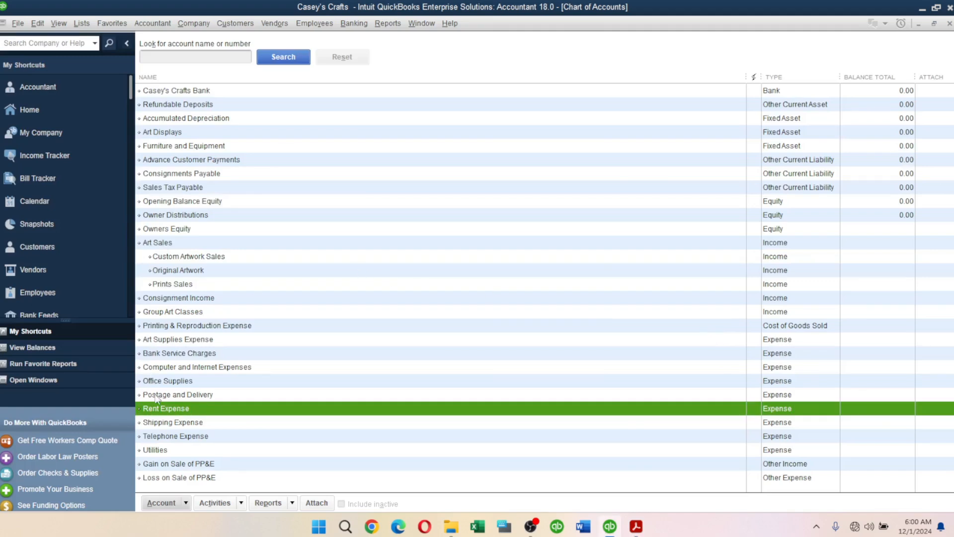
right_click(157, 413)
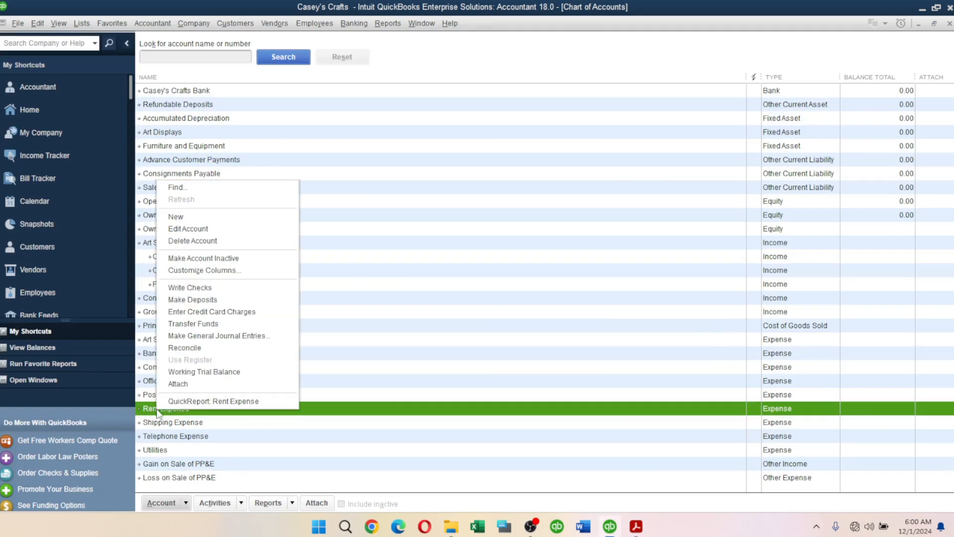
left_click(193, 230)
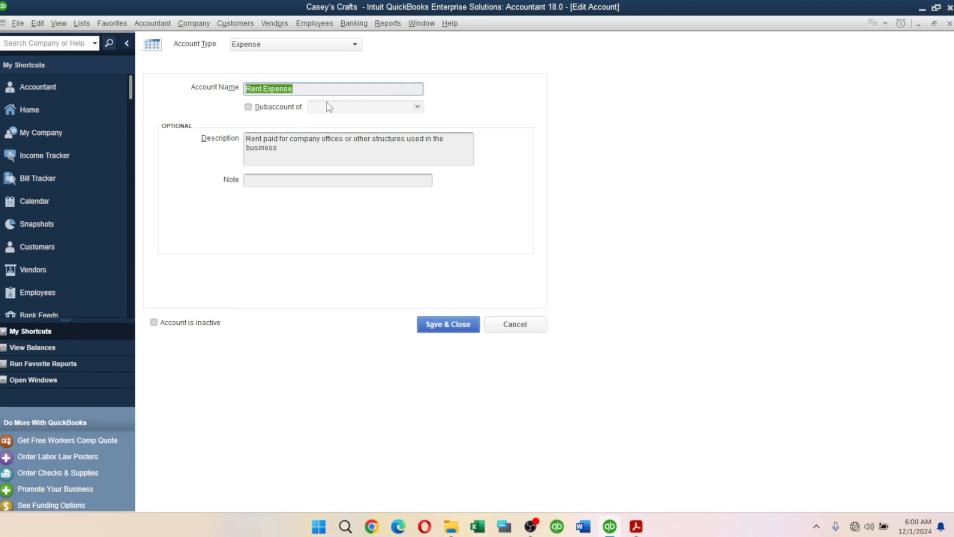
key("ctrl+v")
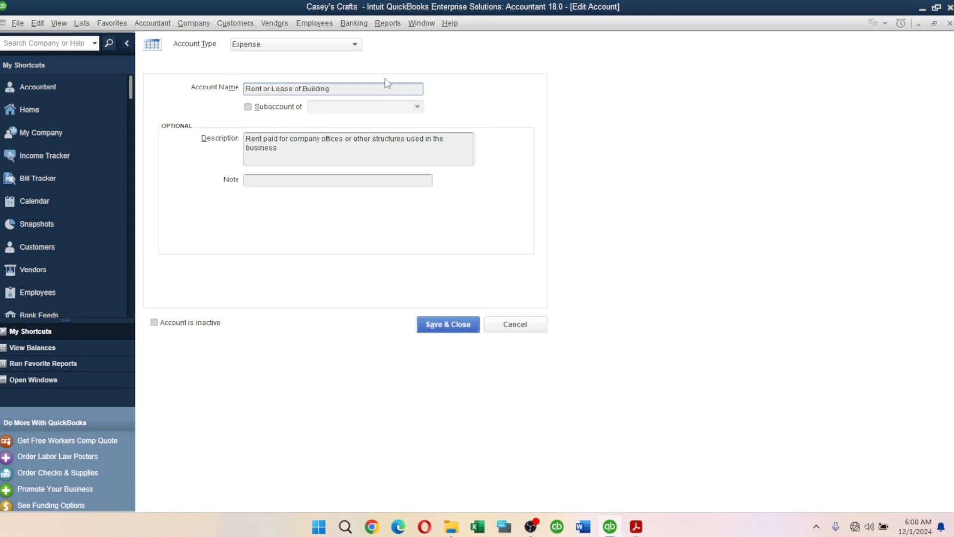
key("ctrl+z")
left_click(357, 135)
double_click(357, 135)
key("Escape")
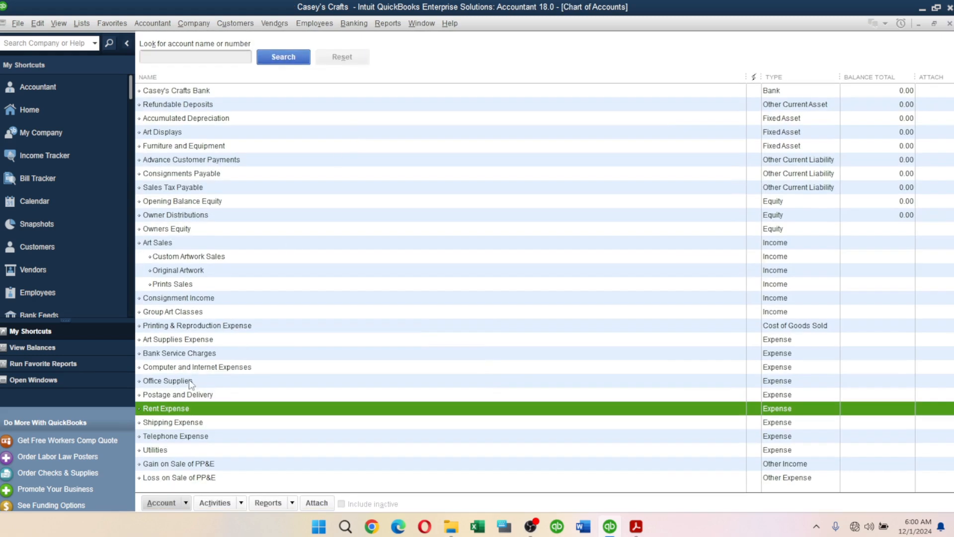
Replace the Rent Expense account's description with Rent or Lease of Building, then save and close the account
right_click(182, 409)
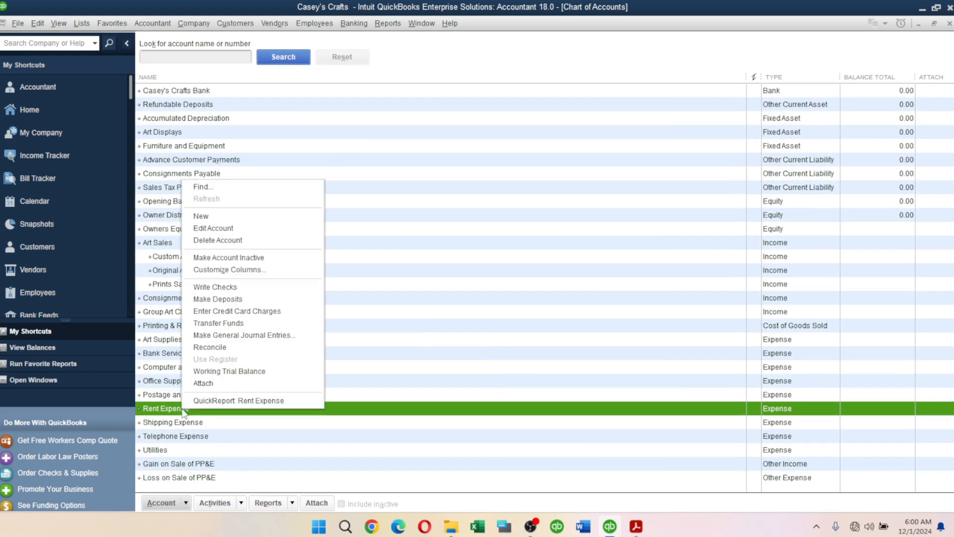
left_click(214, 228)
left_click_drag(294, 142, 241, 140)
left_click(295, 161)
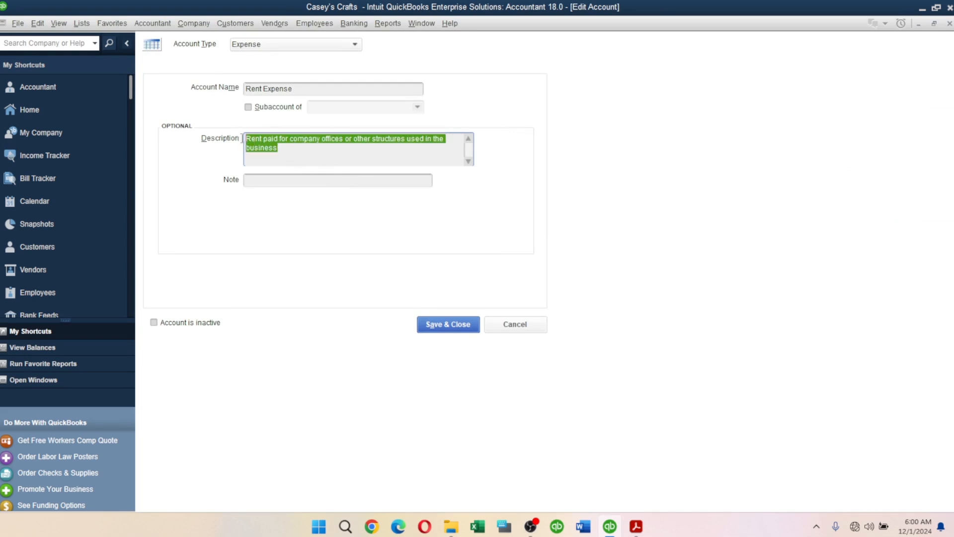
key("ctrl+v")
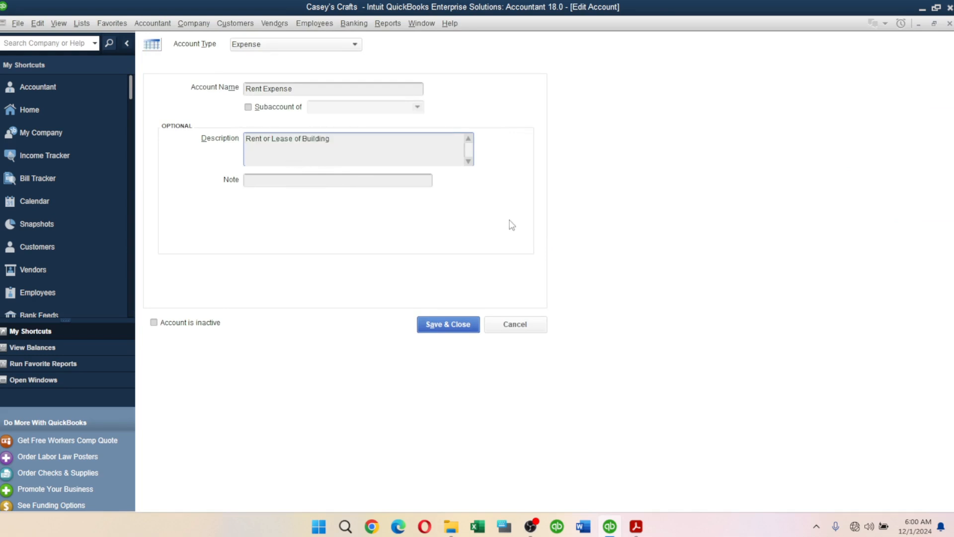
left_click(440, 325)
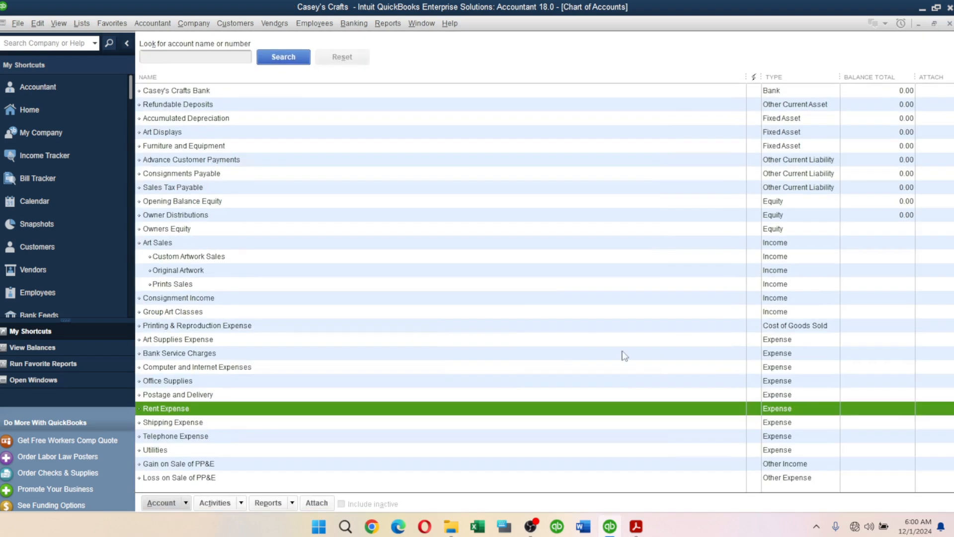
Rename the Office Supplies account to Office Supplies Expense, copying the new name from the PDF's edits table
left_click(609, 531)
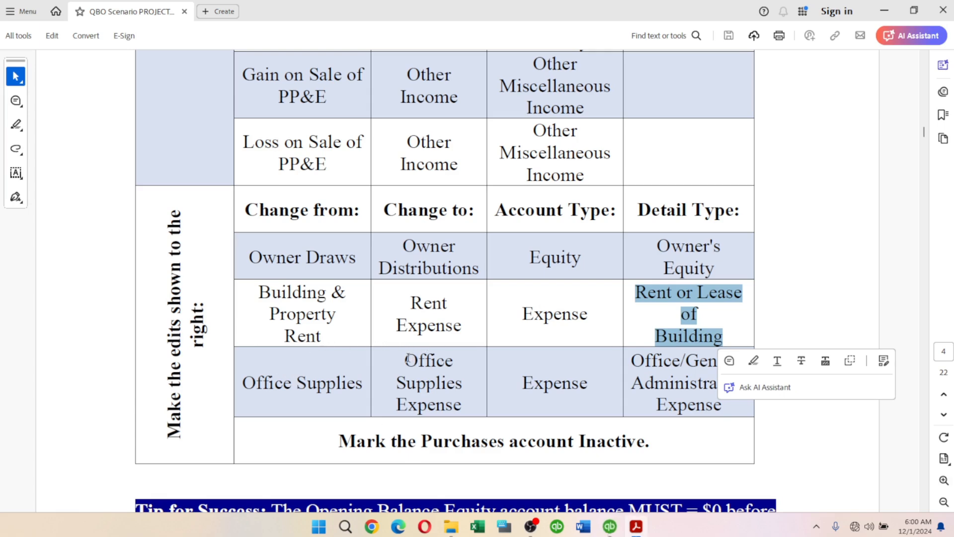
left_click_drag(407, 358, 468, 412)
key("ctrl+c")
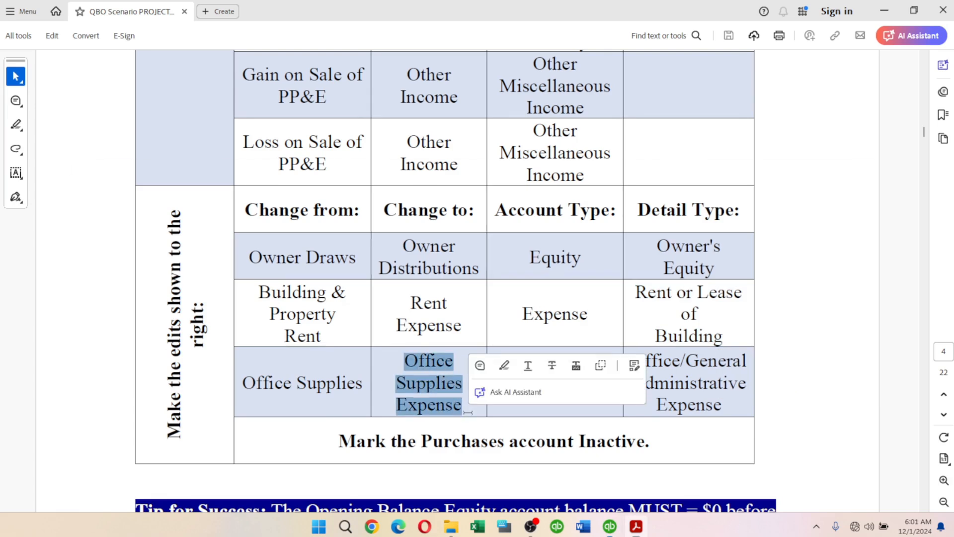
key("alt+Tab")
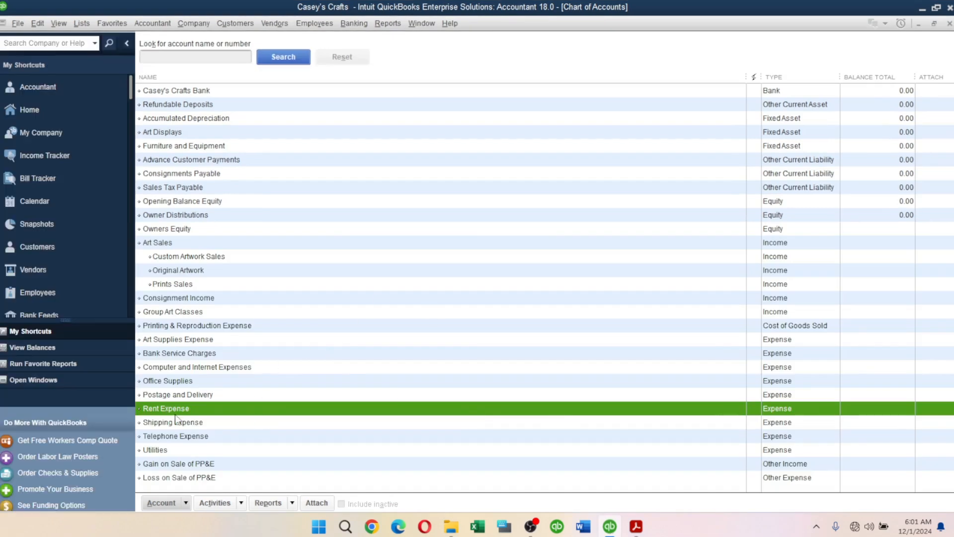
left_click(166, 377)
right_click(166, 377)
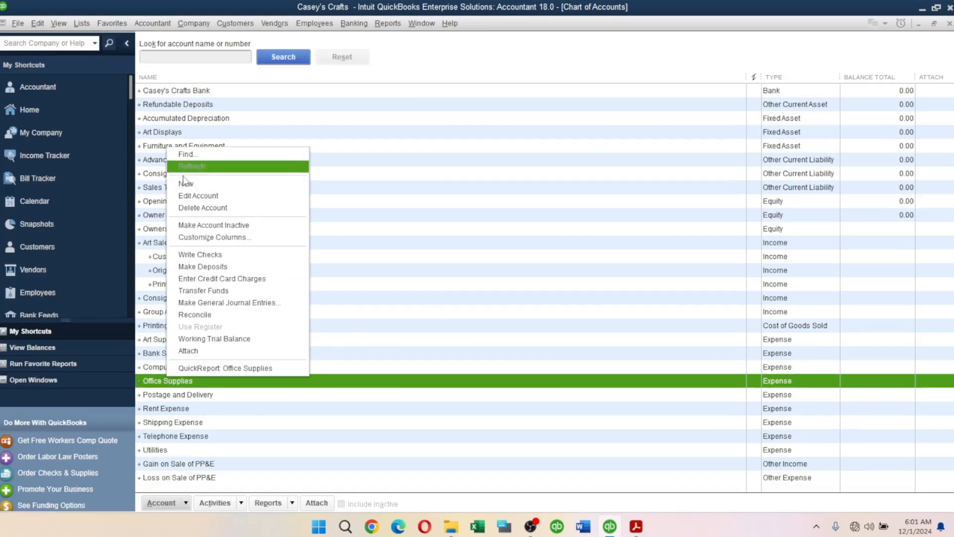
left_click(191, 197)
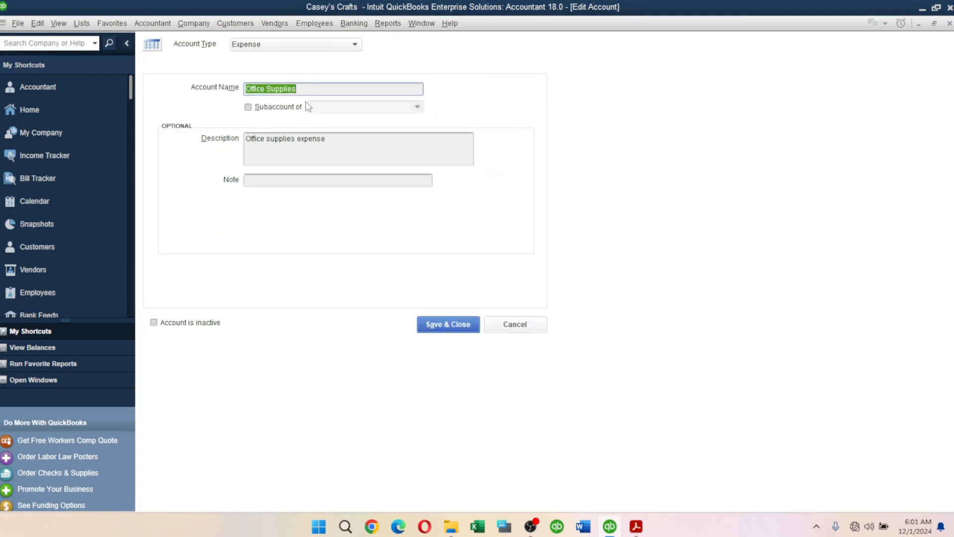
key("ctrl+v")
Replace the account's description with Office/General Administrative Expense copied from the PDF, then save and close the account
key("alt+Tab")
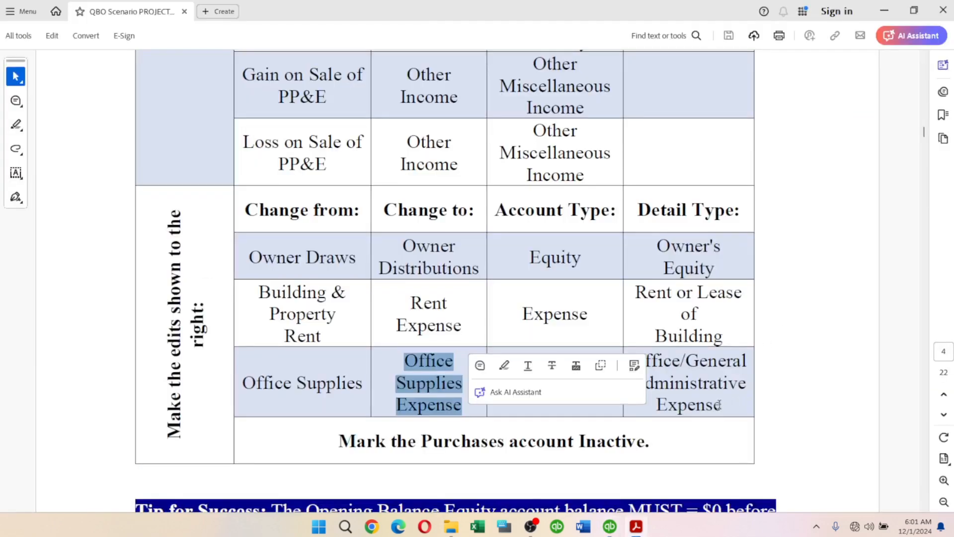
left_click_drag(722, 406, 648, 368)
key("ctrl+c")
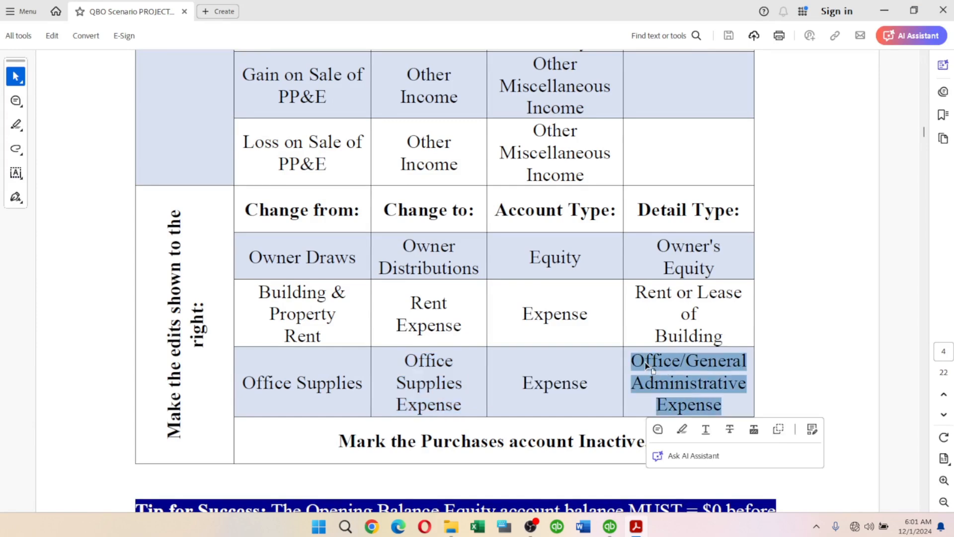
key("alt+Tab")
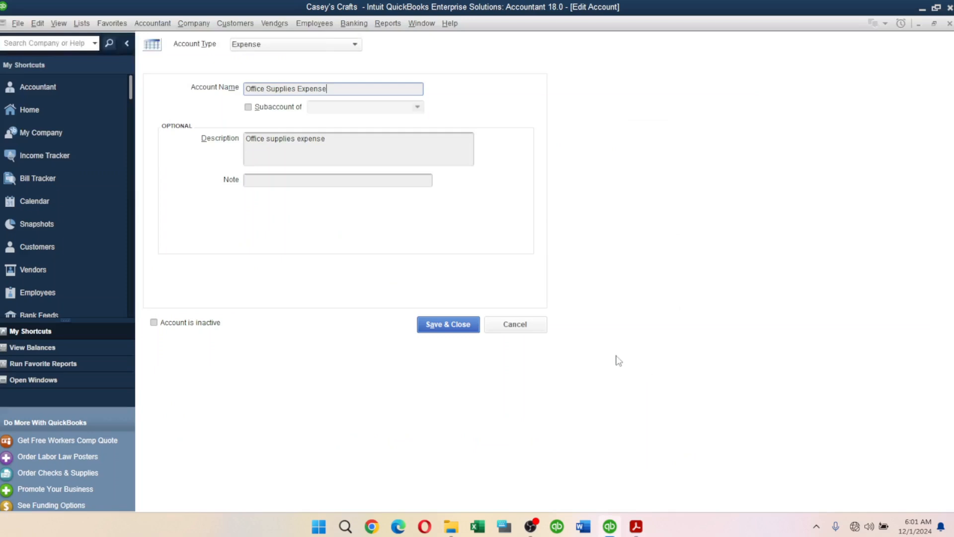
left_click(343, 151)
key("ctrl+v")
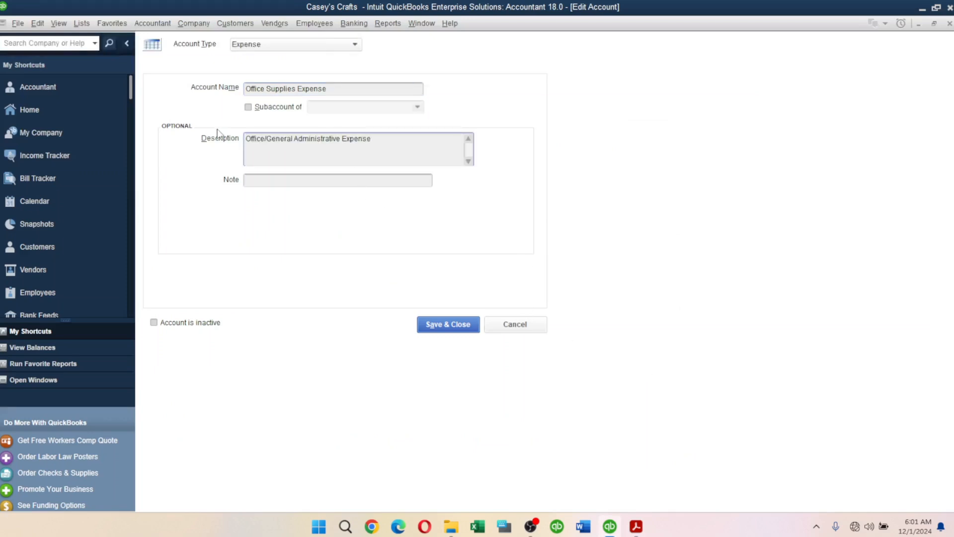
key("alt+Tab")
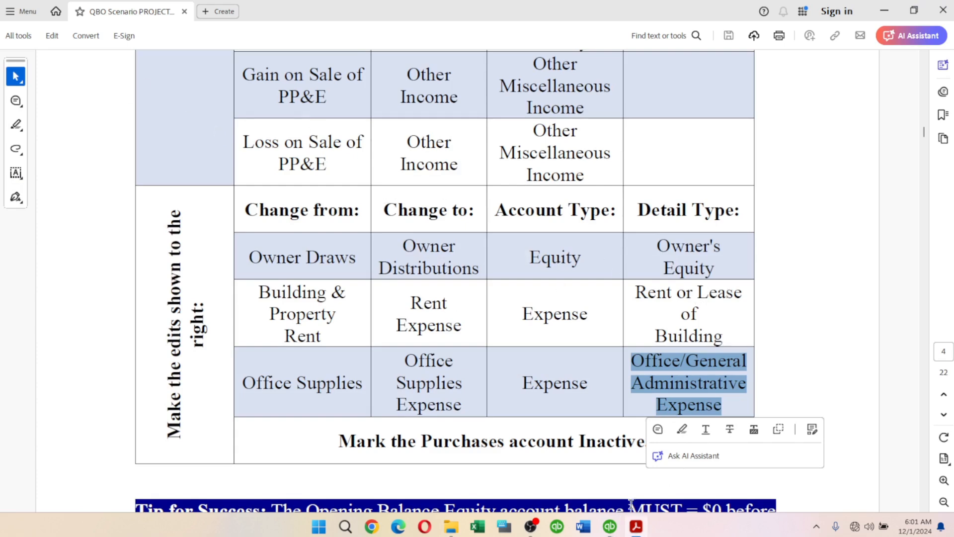
left_click(610, 525)
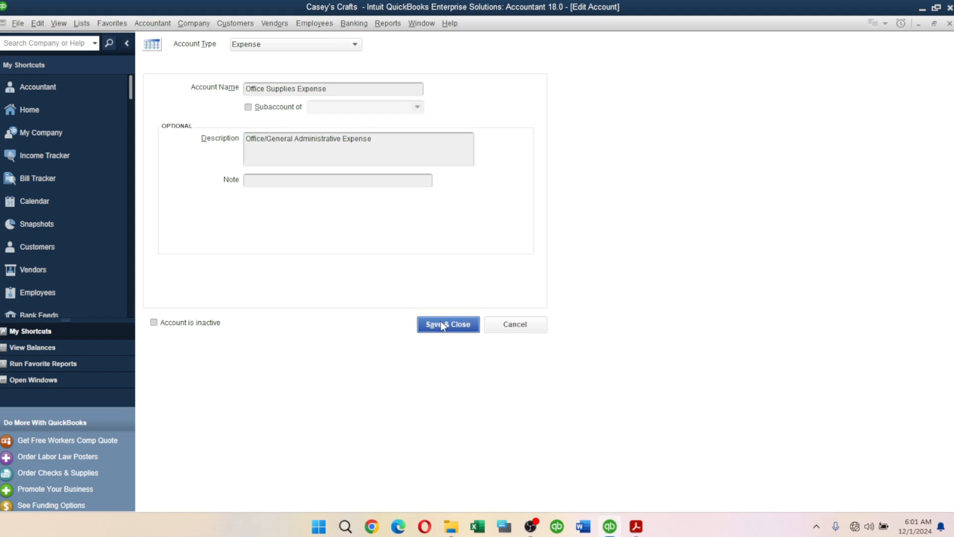
left_click(440, 323)
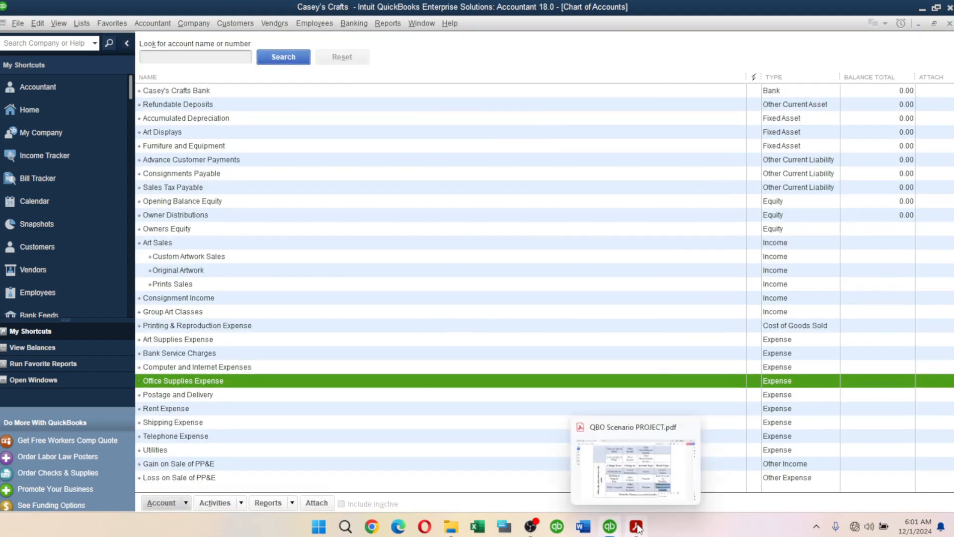
Read the PDF's instruction about the Purchases account and look through the QuickBooks Chart of Accounts for that account
left_click(636, 526)
left_click(924, 508)
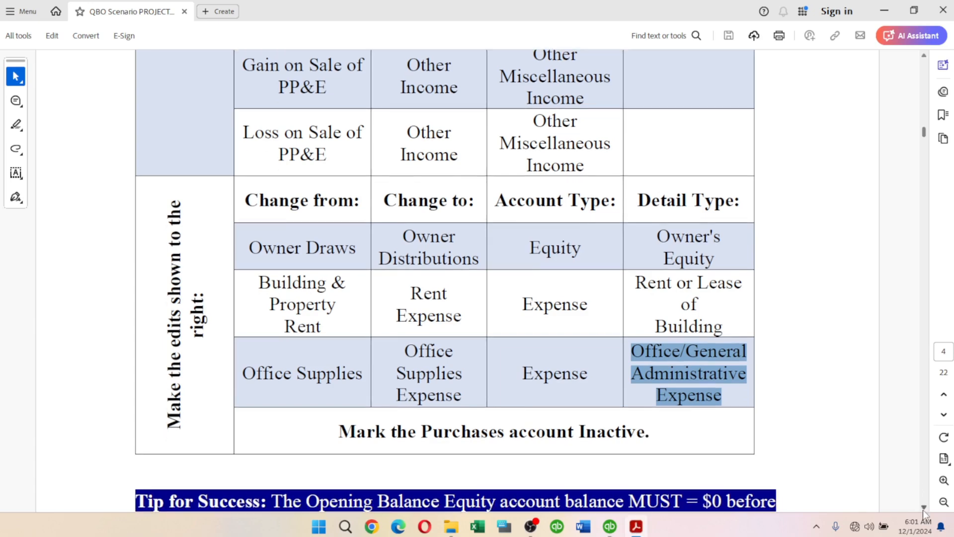
left_click(923, 507)
left_click(922, 508)
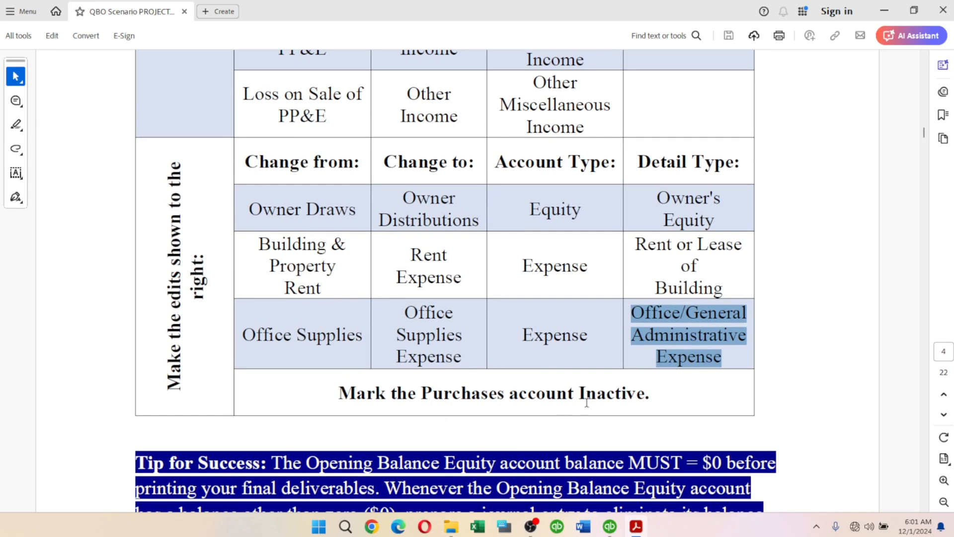
key("alt+Tab")
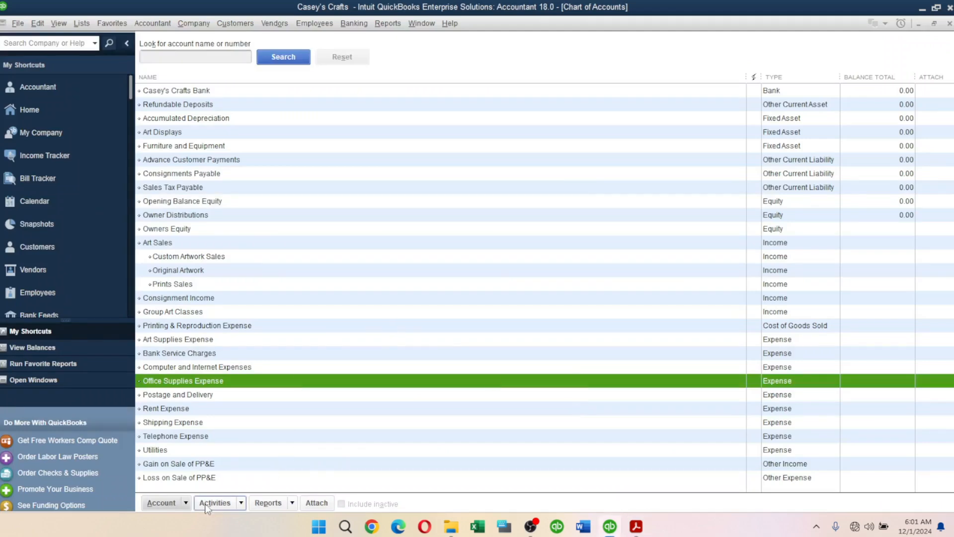
left_click(175, 479)
key("Up")
key("Up")
key("Up")
key("Up")
key("Up")
key("Up")
key("Up")
key("Up")
key("Up")
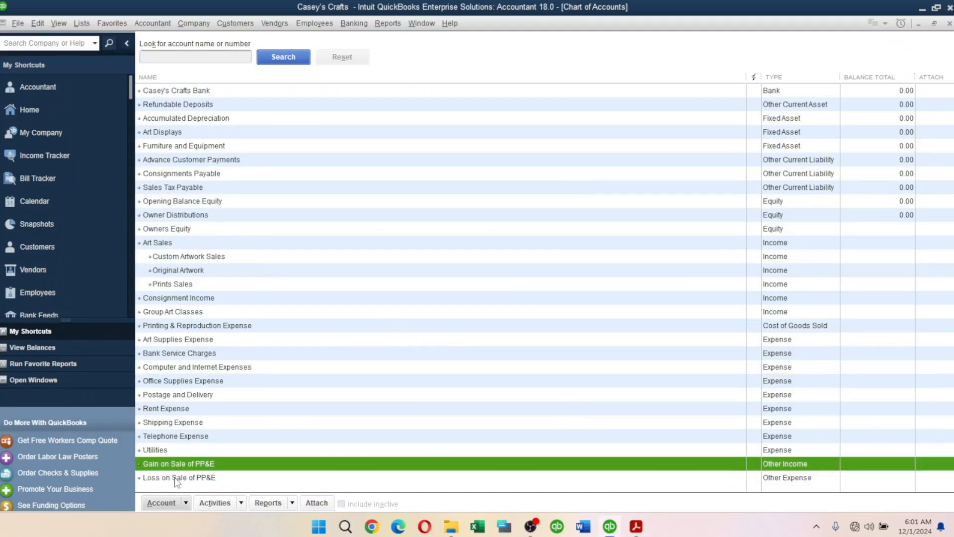
key("Up")
key("Up")
key("Up")
key("Up")
key("Up")
key("Up")
key("Up")
key("Up")
key("Up")
key("Up")
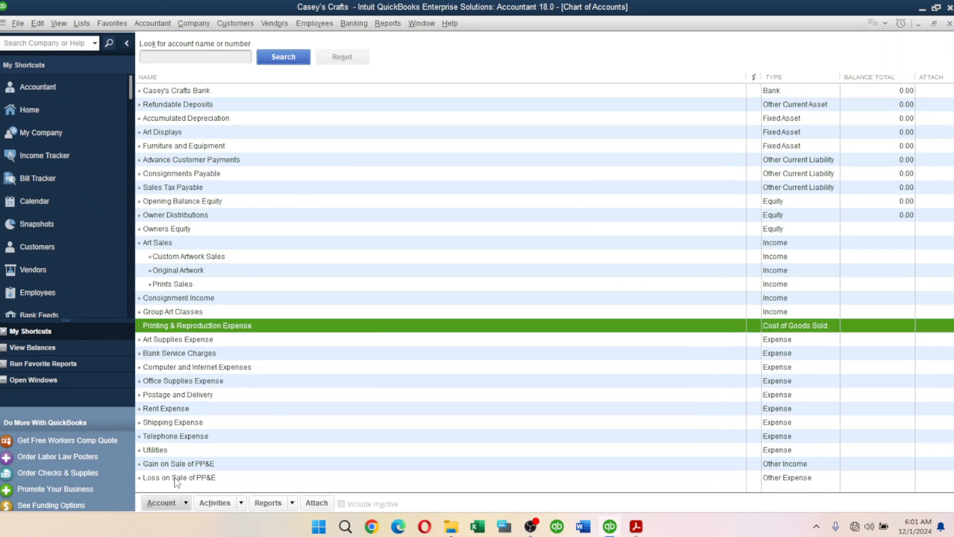
key("Up")
key("Up")
key("Up")
key("Up")
key("Up")
key("Up")
key("Up")
key("Up")
key("Up")
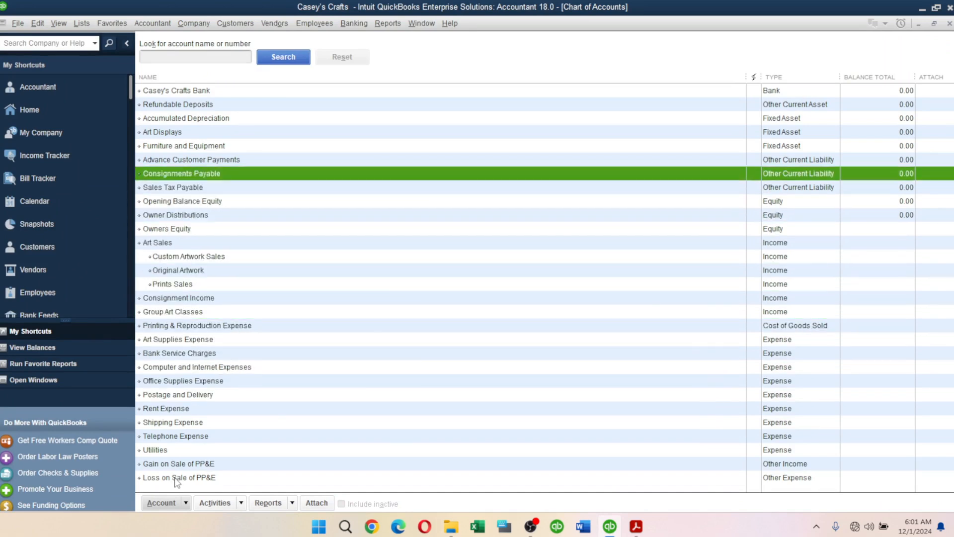
key("Down")
key("Down")
key("Down")
key("Down")
key("Down")
key("Down")
key("Down")
key("Down")
key("Down")
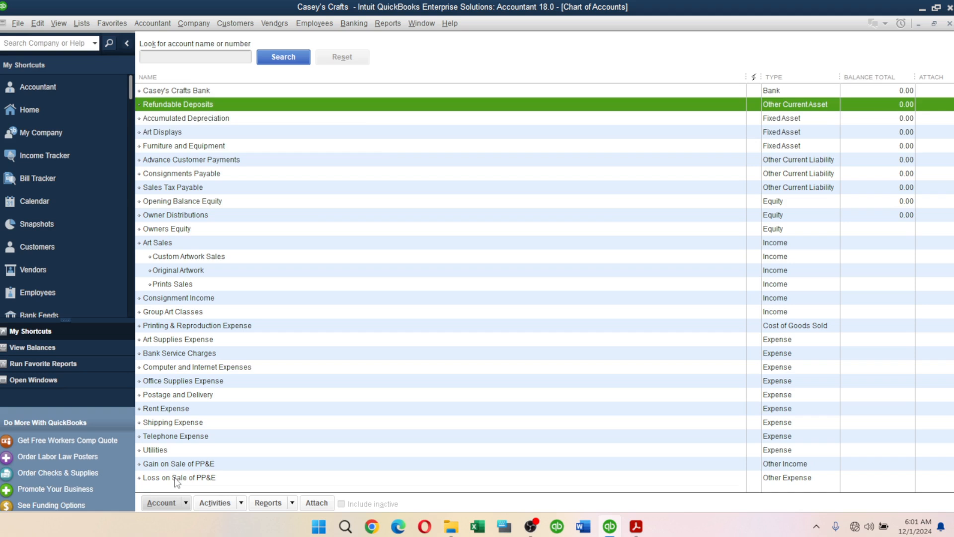
key("Up")
key("Up")
key("Up")
key("Up")
key("Up")
key("Up")
key("Up")
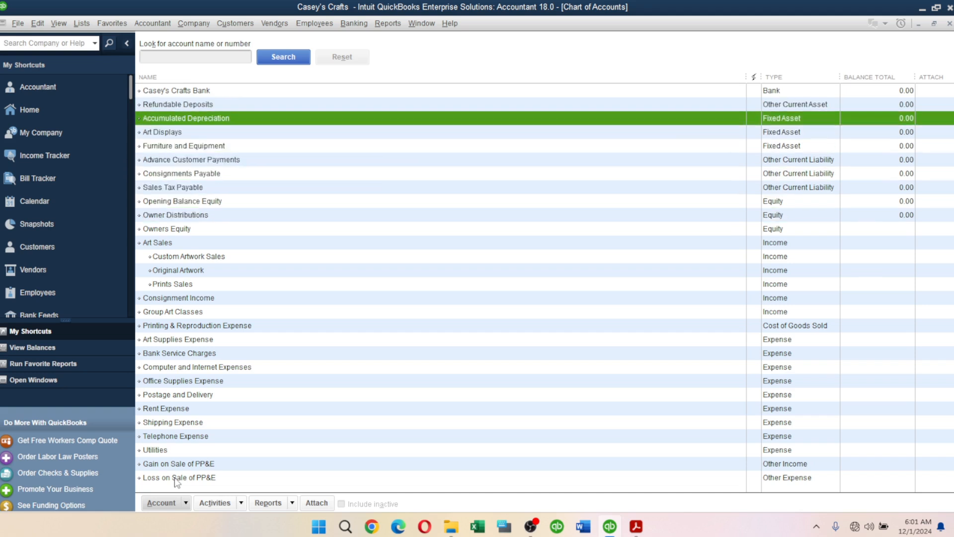
Delete the Accumulated Depreciation account from the Chart of Accounts and confirm the deletion
right_click(206, 121)
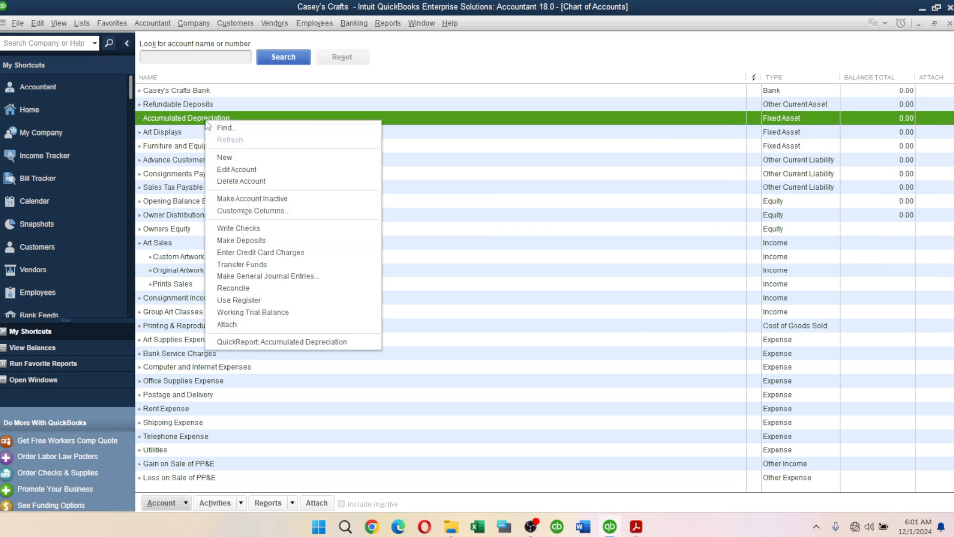
left_click(251, 181)
left_click(451, 165)
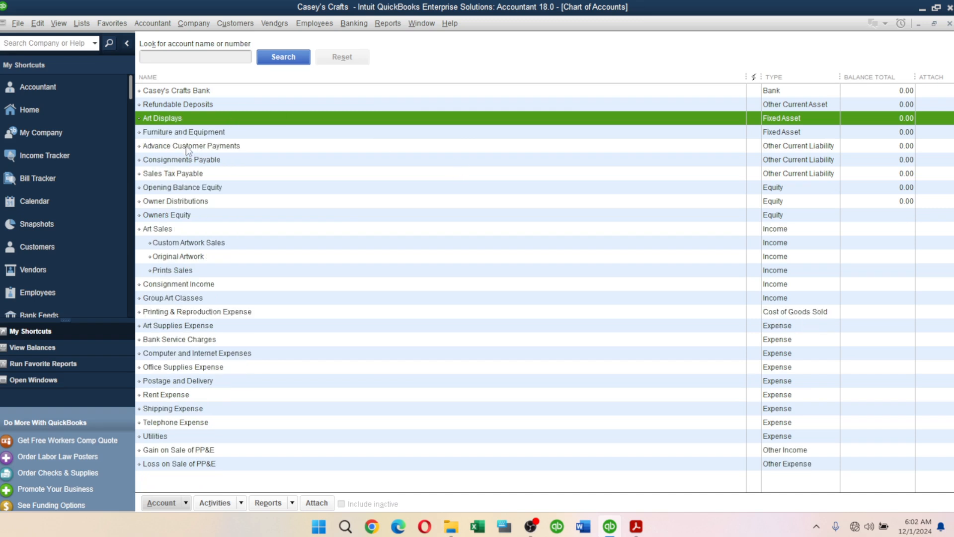
Delete the Advance Customer Payments account from the Chart of Accounts and confirm the deletion
left_click(203, 151)
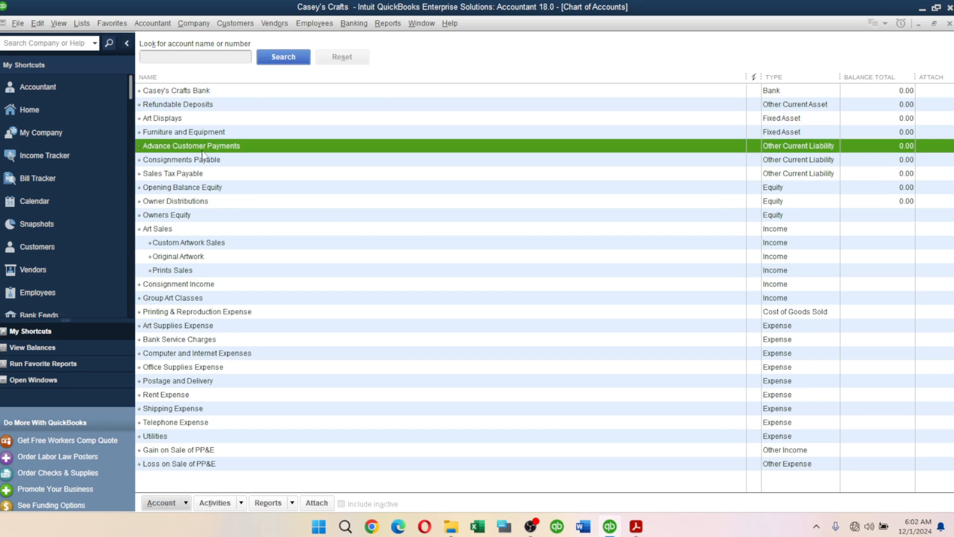
right_click(203, 154)
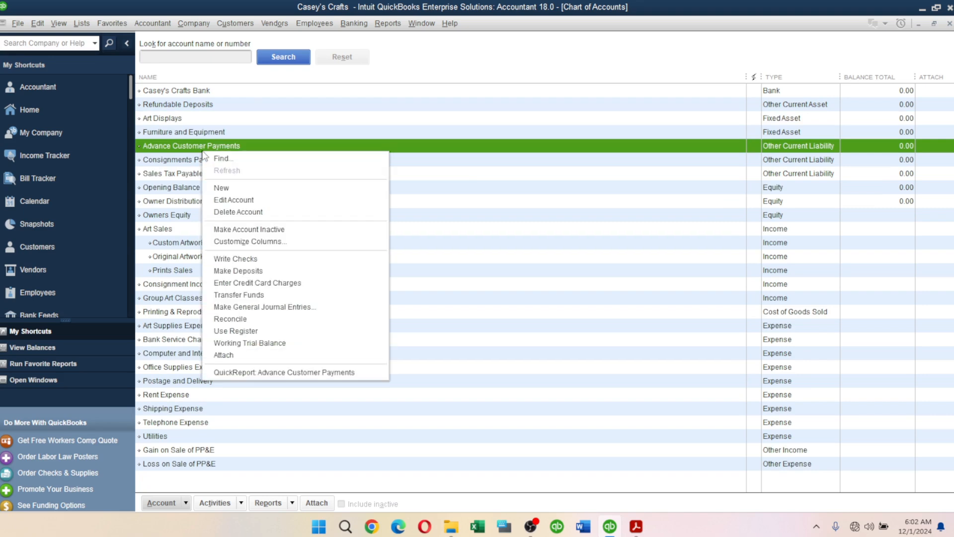
left_click(247, 218)
left_click(448, 166)
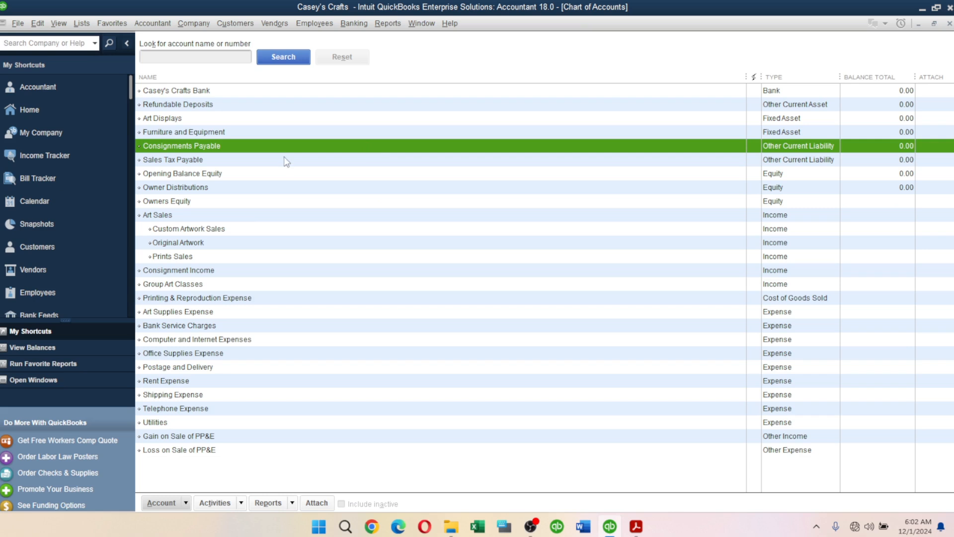
Make the Computer and Internet Expenses account a subaccount of Utilities, then save and close it
left_click(206, 178)
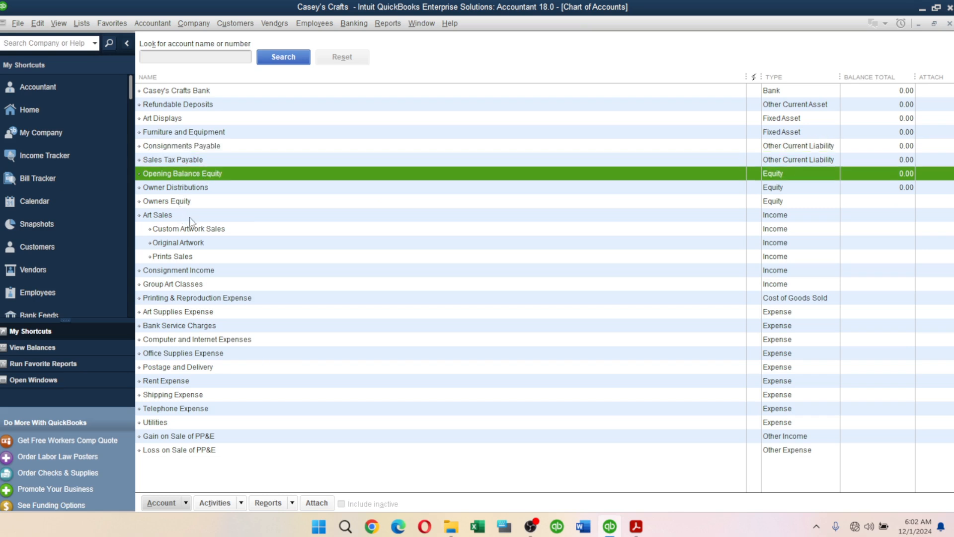
left_click(177, 298)
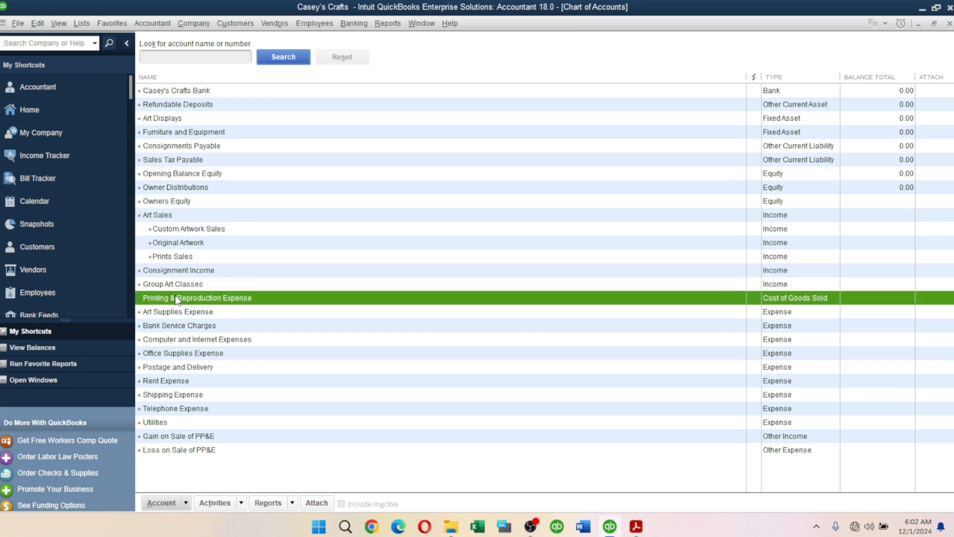
left_click(197, 342)
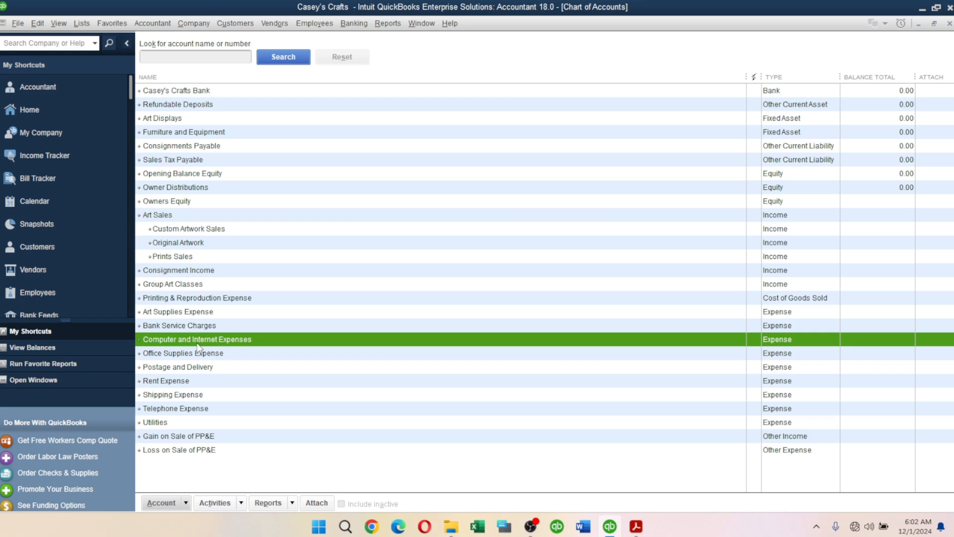
right_click(197, 342)
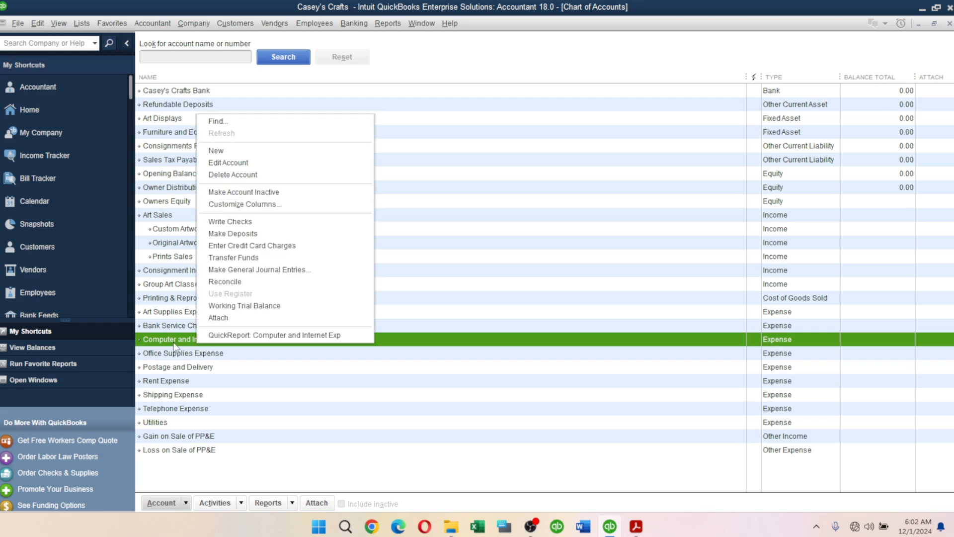
left_click(164, 423)
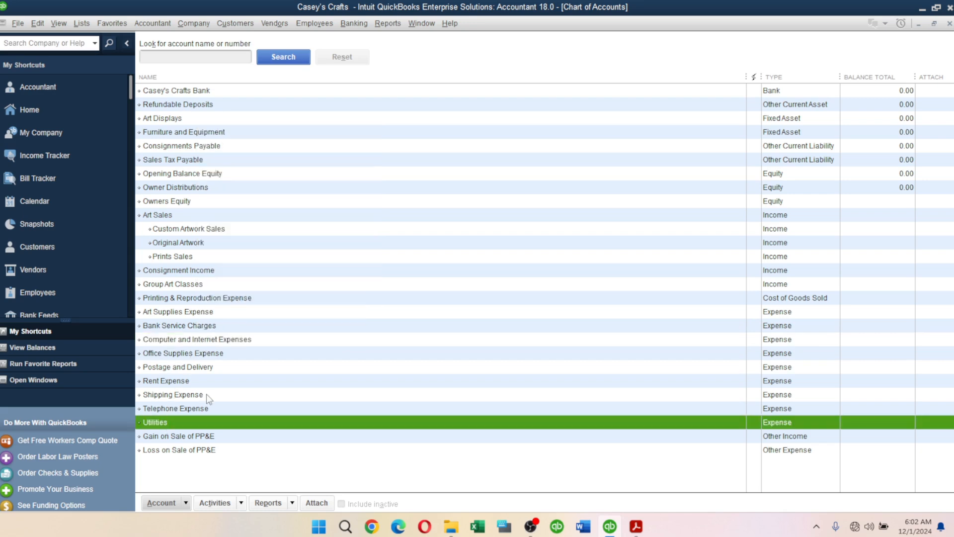
right_click(214, 340)
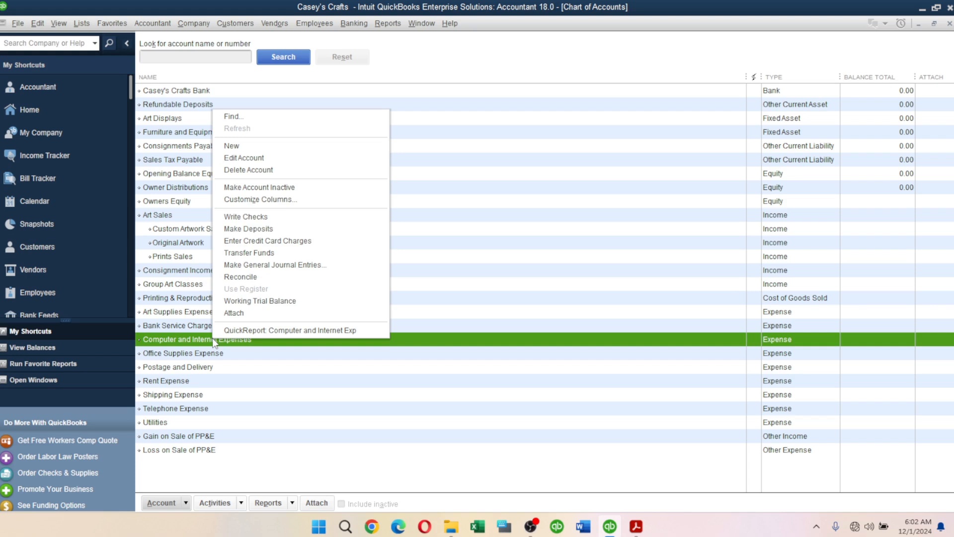
left_click(251, 158)
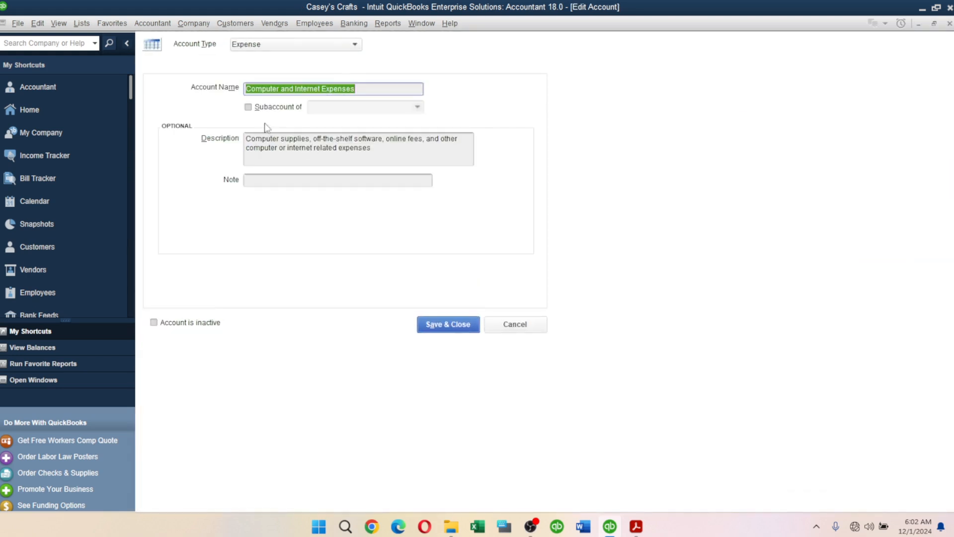
left_click(267, 107)
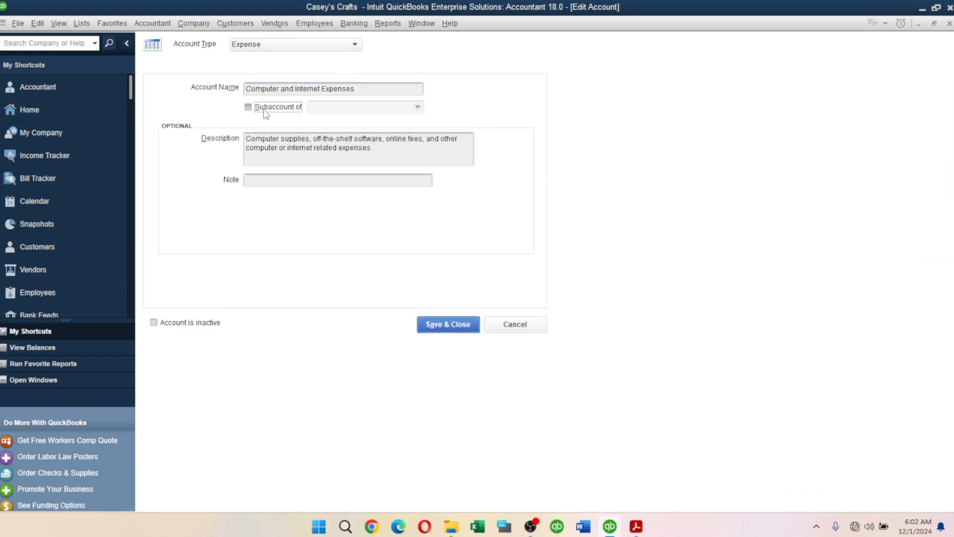
left_click(421, 107)
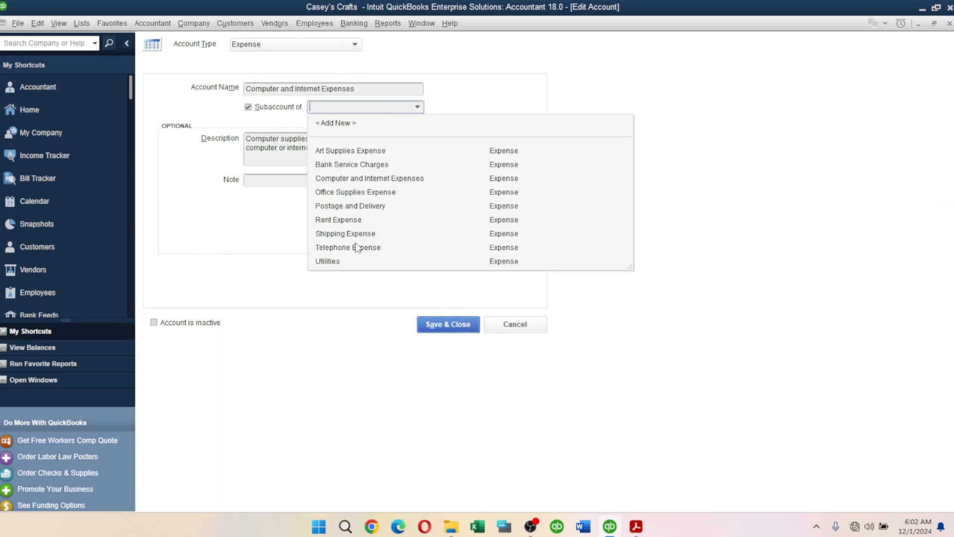
left_click(334, 262)
left_click(440, 325)
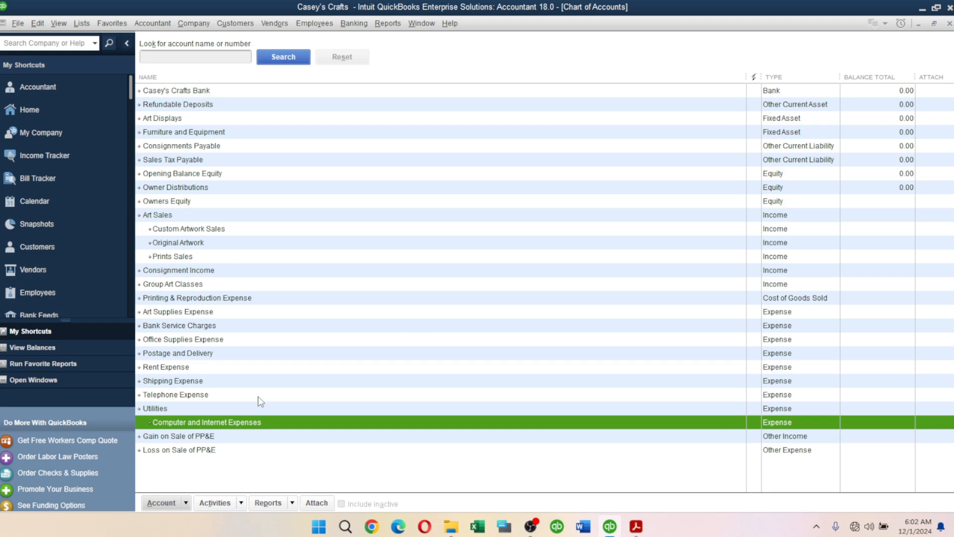
Delete the Telephone Expense account from the Chart of Accounts and confirm the deletion
left_click(167, 396)
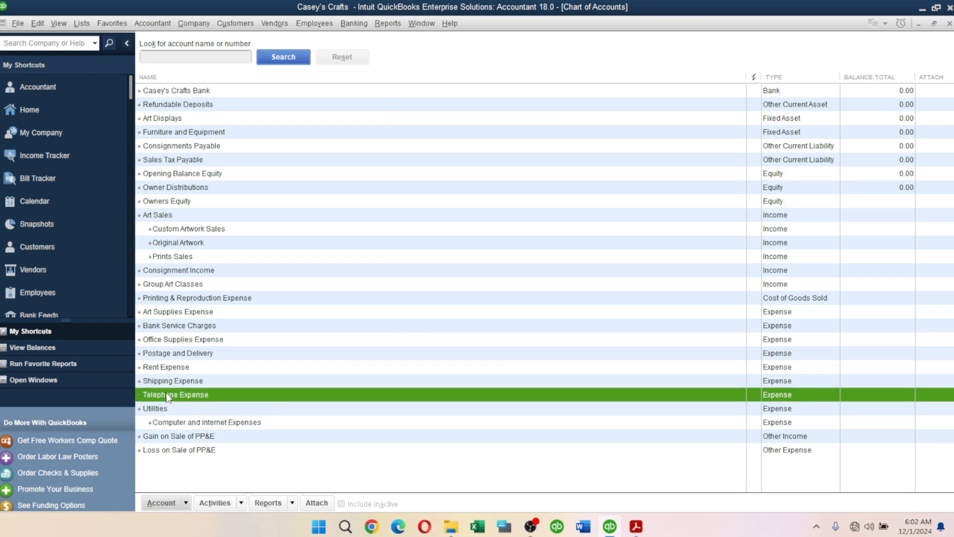
right_click(201, 395)
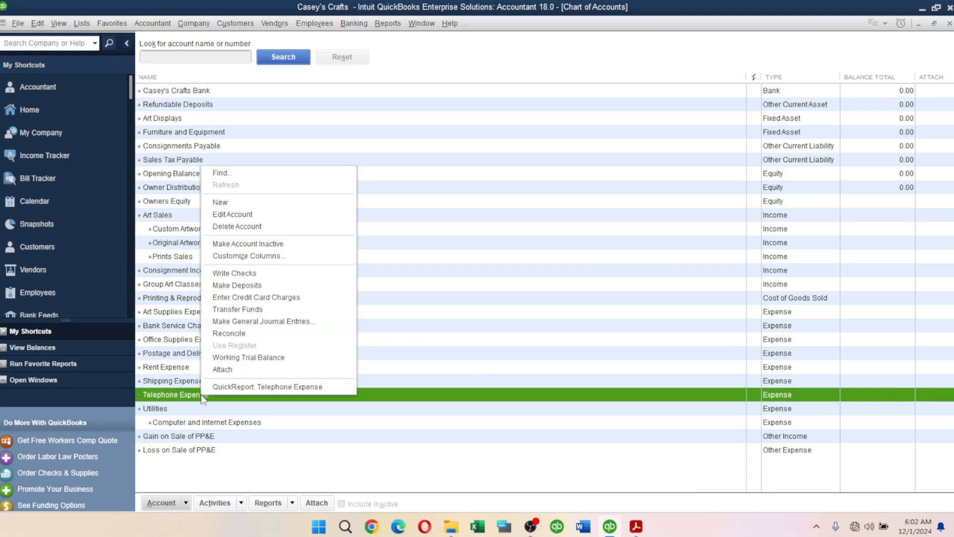
left_click(261, 226)
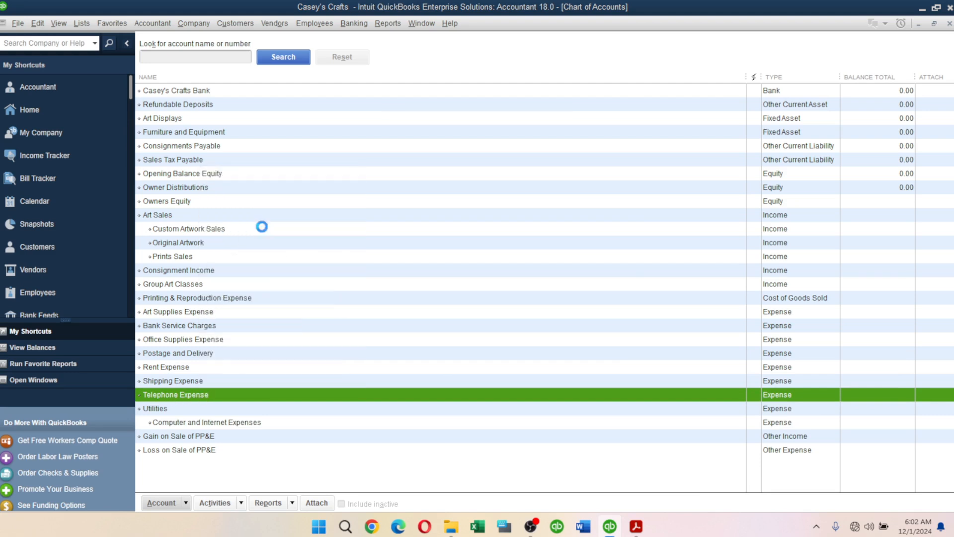
left_click(444, 165)
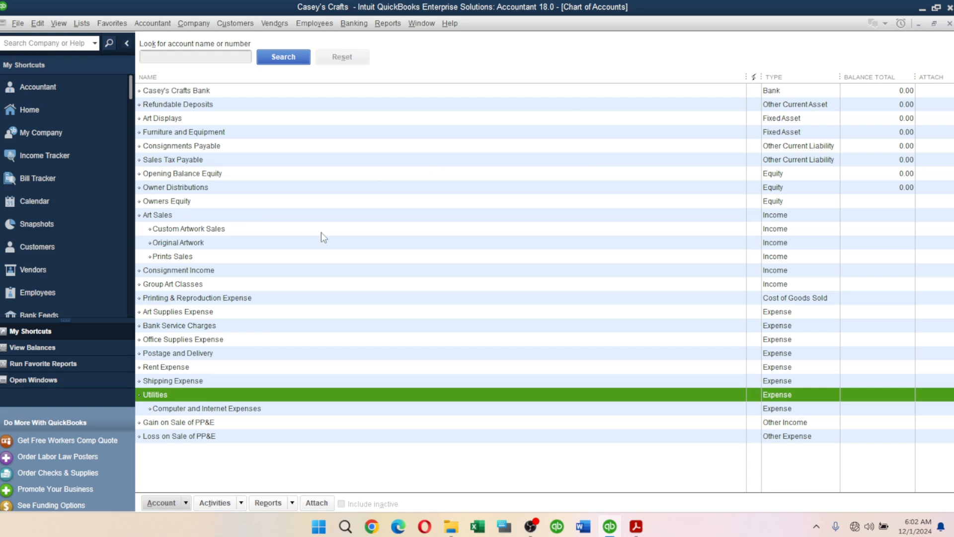
Delete the Postage and Delivery account from the Chart of Accounts and confirm the deletion
right_click(194, 353)
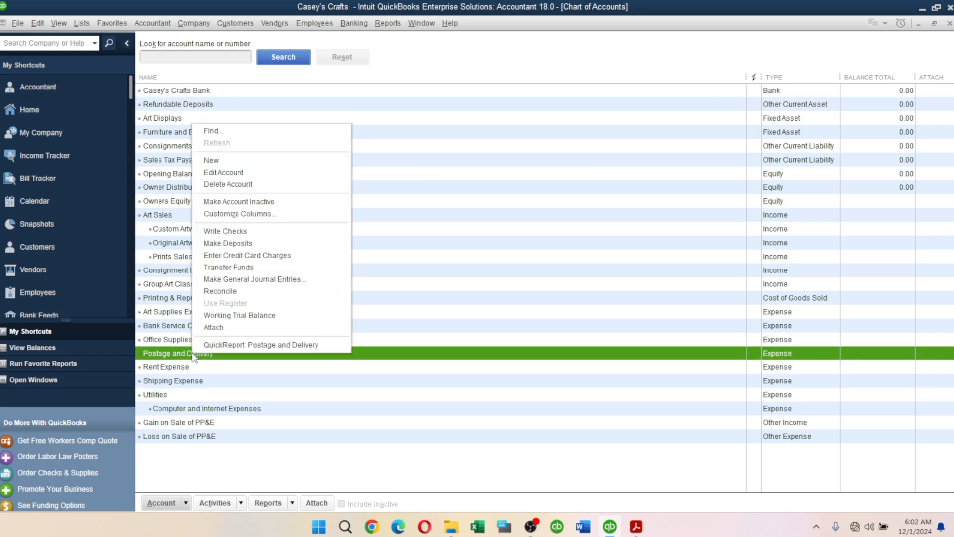
left_click(222, 185)
left_click(448, 168)
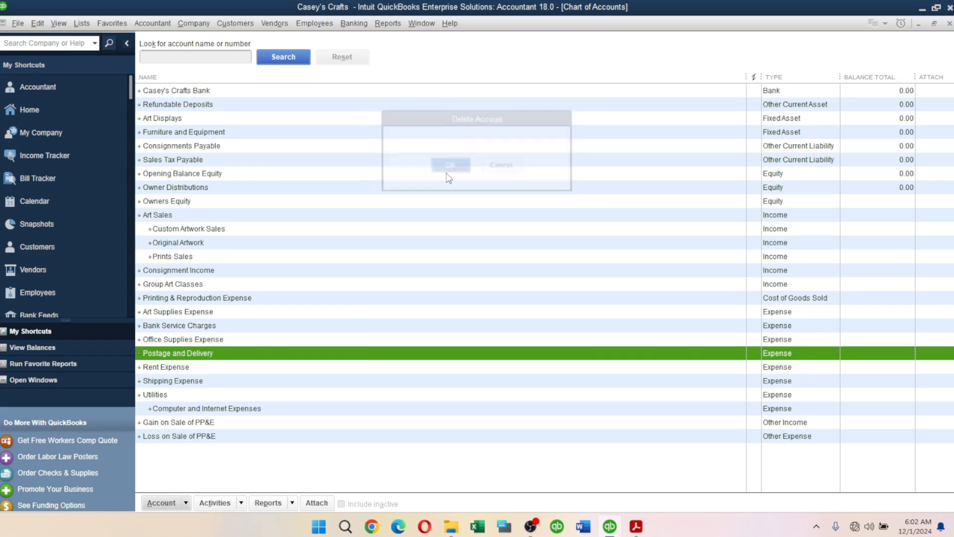
Review the Chart of Accounts one account at a time, from Loss on Sale of PP&E up to Furniture and Equipment
left_click(203, 326)
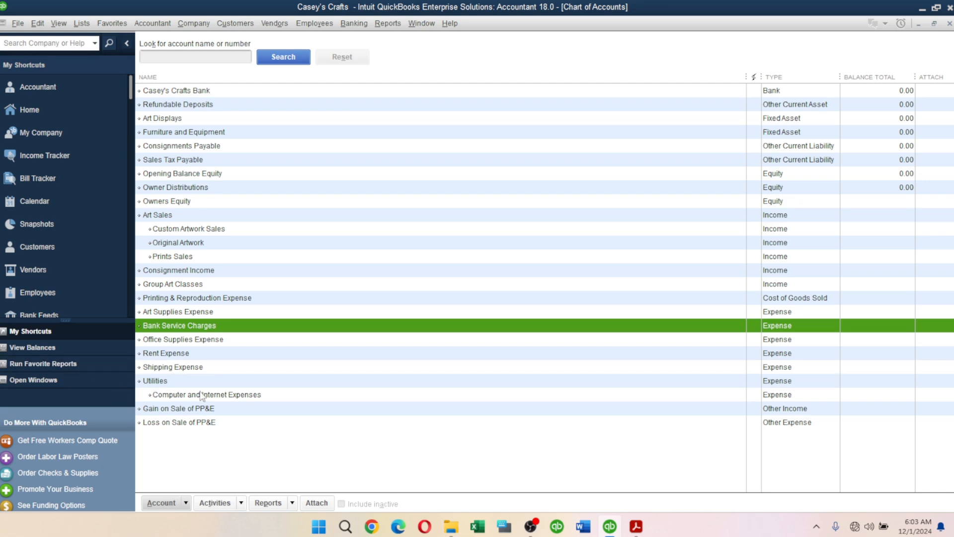
left_click(175, 422)
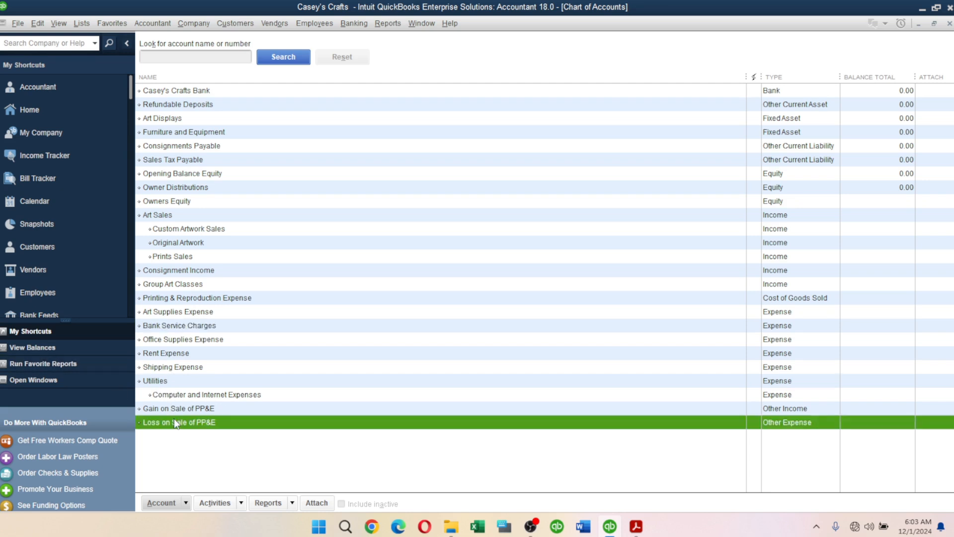
key("Up")
key("Up")
key("Up")
key("Up")
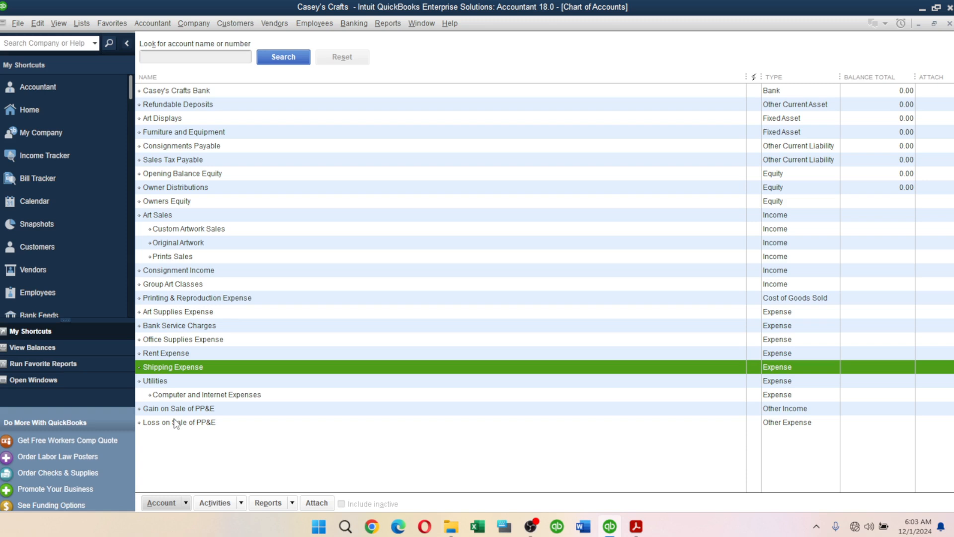
key("Up")
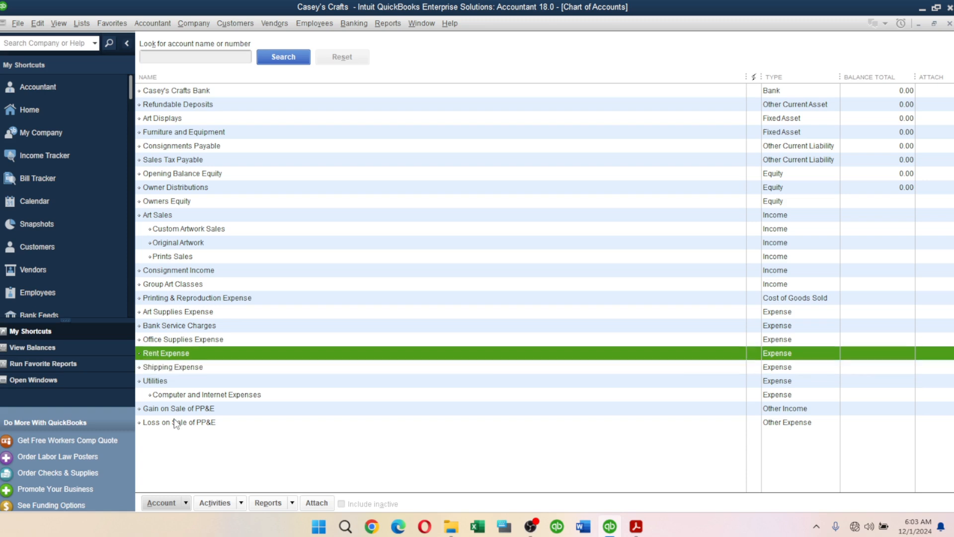
key("Up")
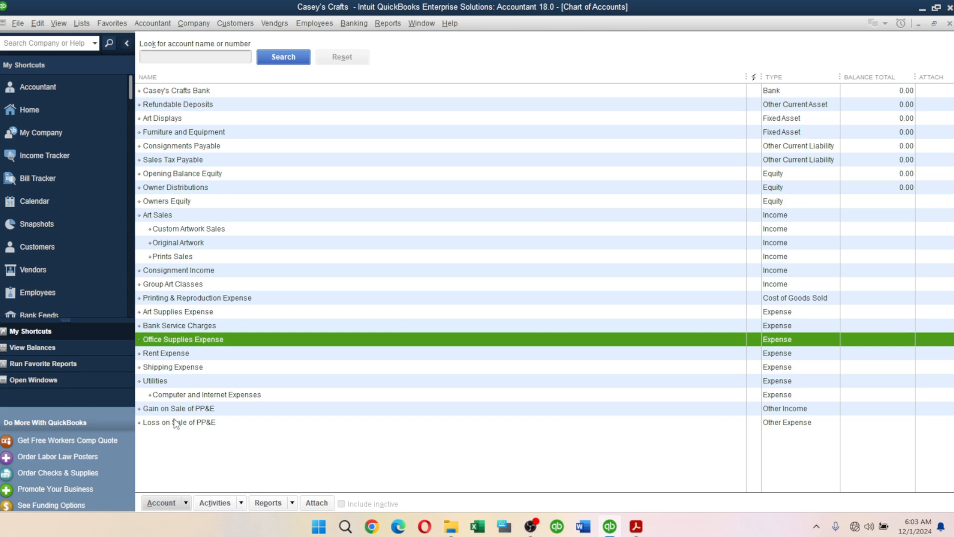
key("Up")
key("Up")
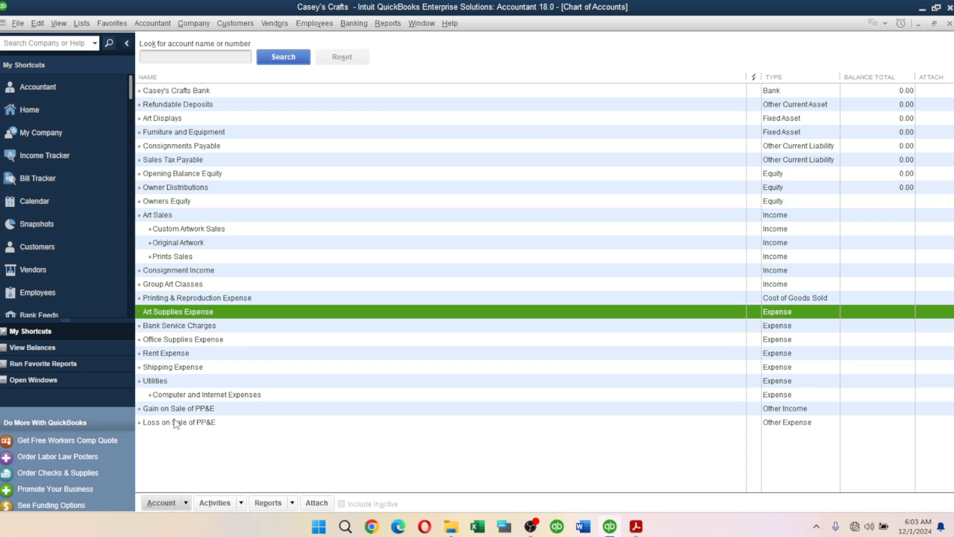
key("Up")
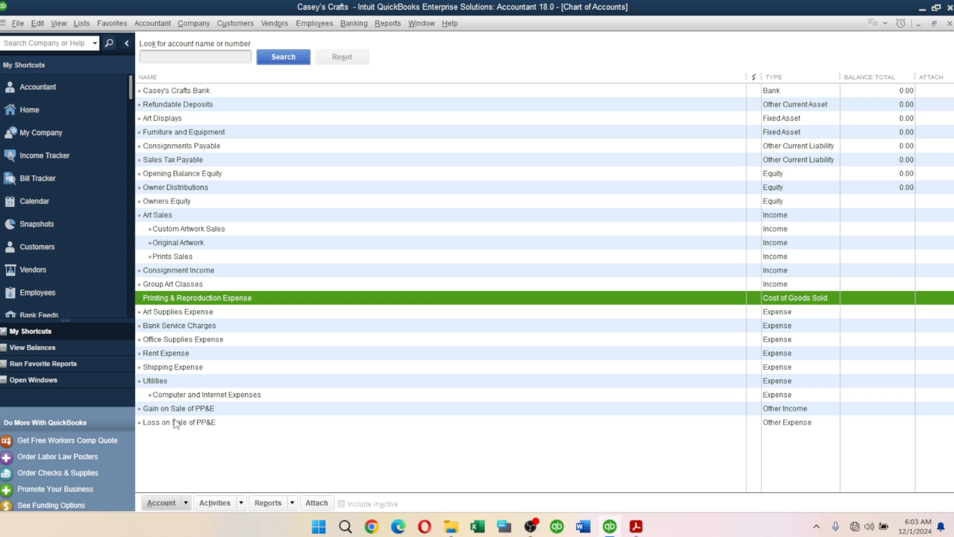
key("Up")
key("Up")
key("Up")
key("Up")
key("Up")
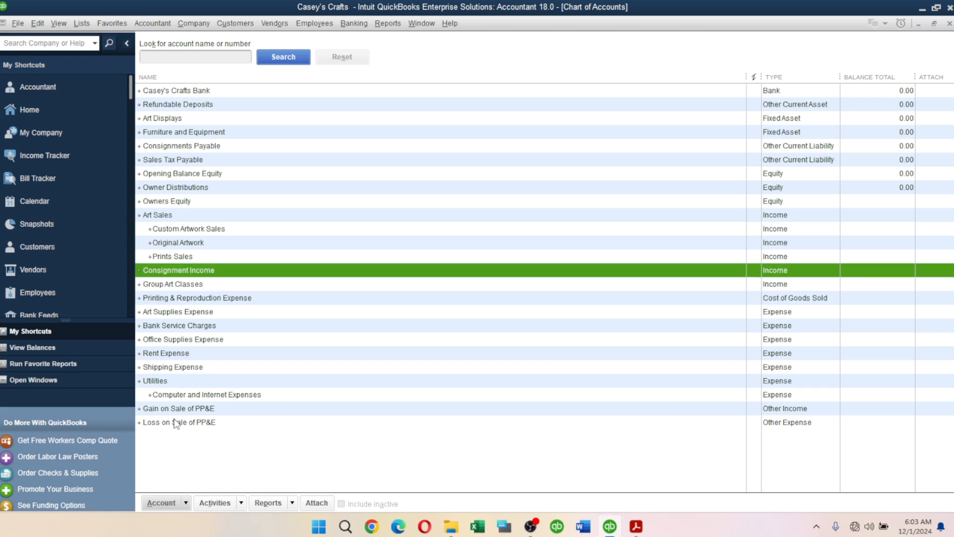
key("Up")
key("Up")
key("Up")
key("Up")
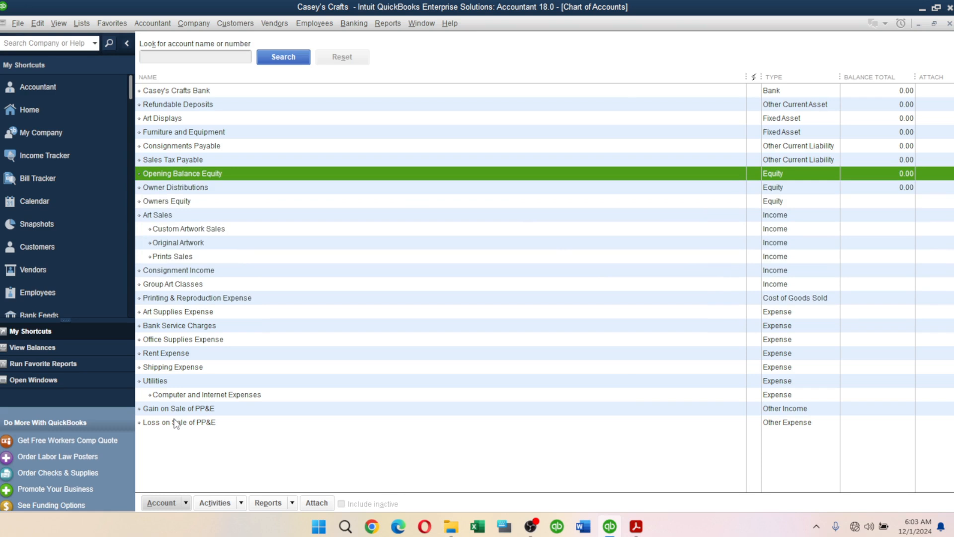
key("Up")
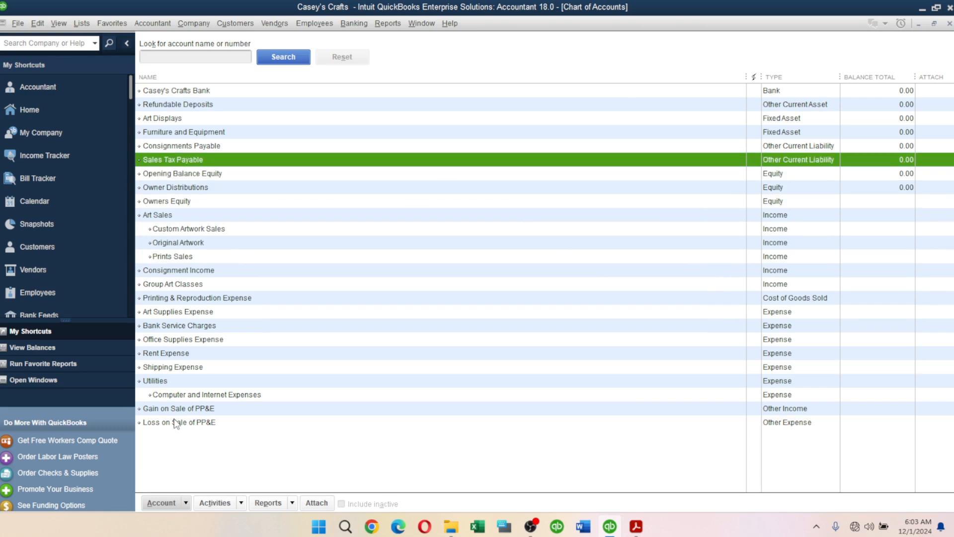
key("Up")
key("Up")
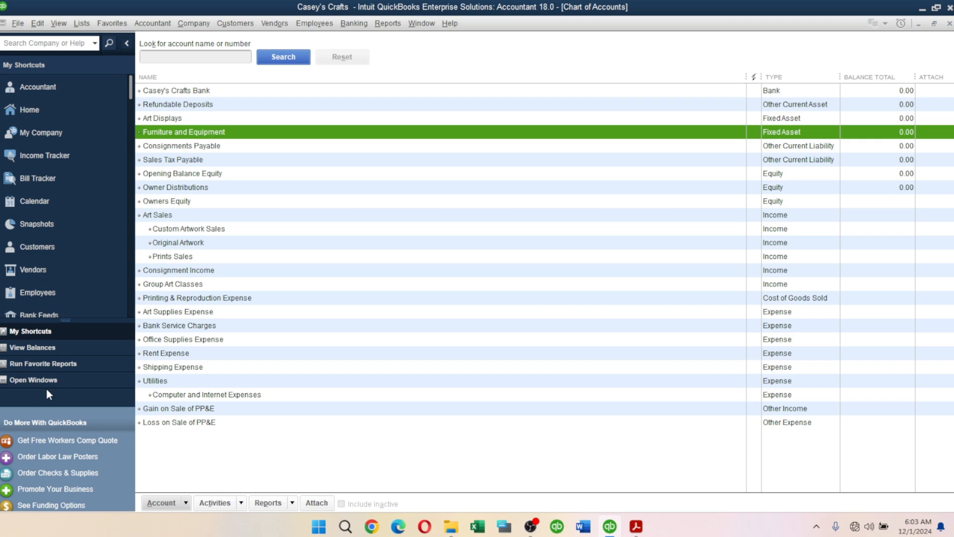
Delete the Furniture and Equipment fixed asset account and confirm the deletion
right_click(209, 134)
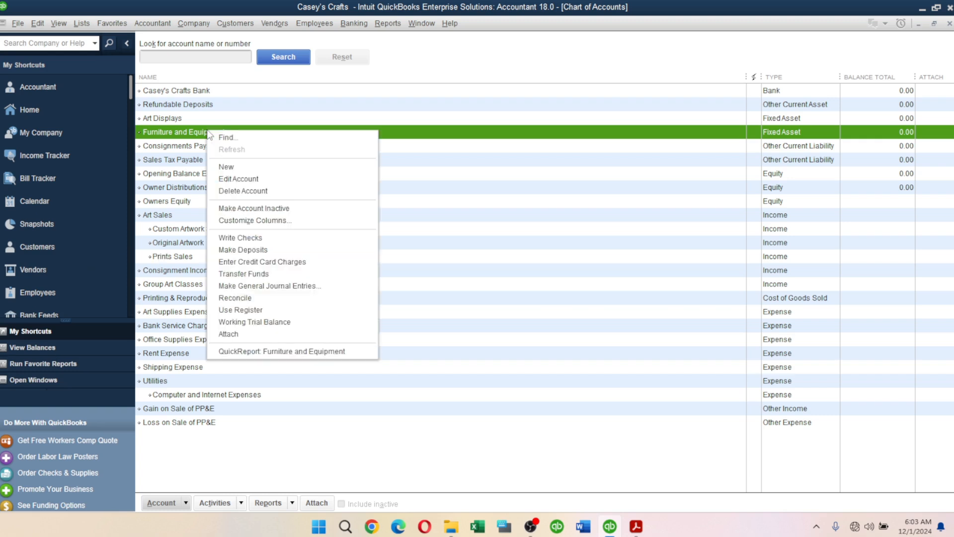
left_click(280, 192)
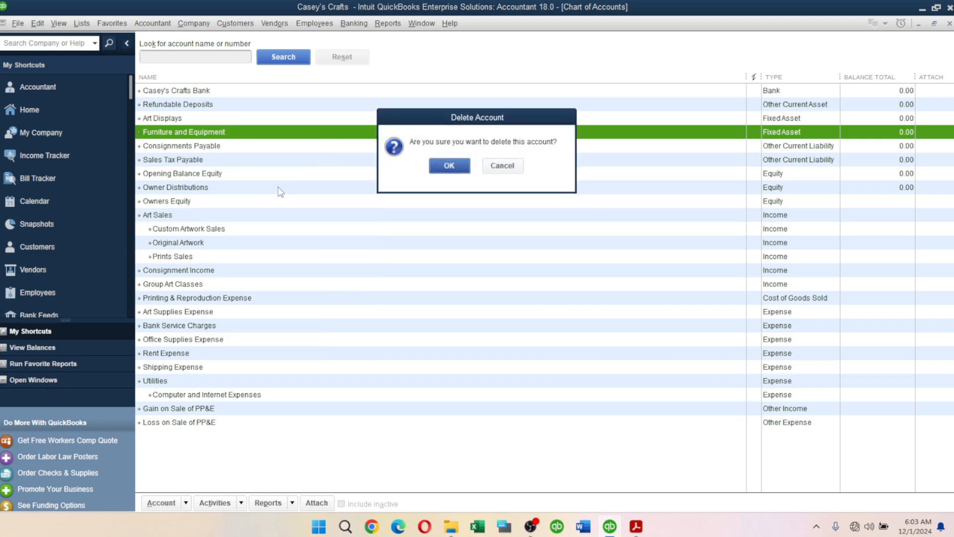
left_click(456, 172)
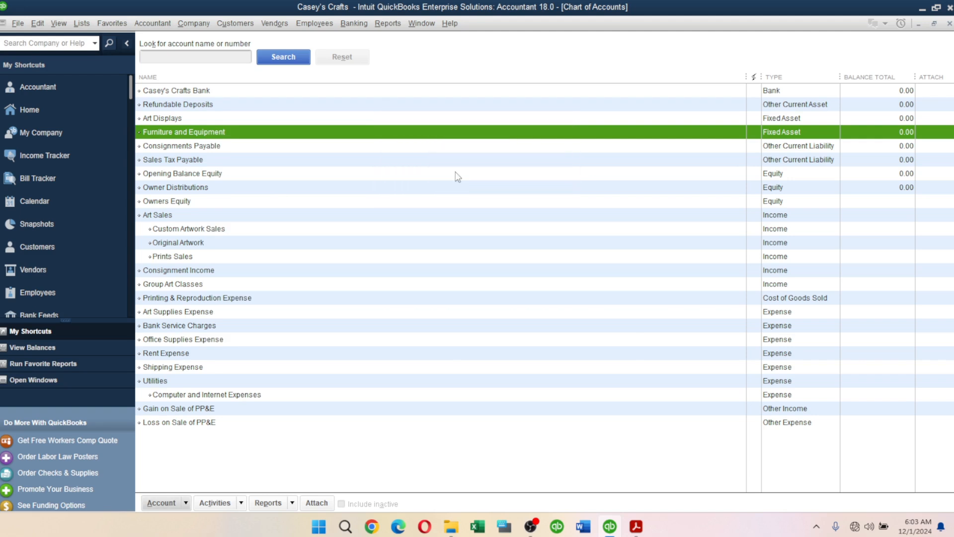
Check the remaining accounts one by one from Casey's Crafts Bank down to Gain on Sale of PP&E, then recheck Office Supplies Expense
key("Up")
key("Up")
key("Up")
key("Down")
key("Down")
key("Down")
key("Down")
key("Down")
key("Down")
key("Down")
key("Down")
key("Down")
key("Down")
key("Down")
key("Down")
key("Down")
key("Down")
key("Down")
key("Down")
key("Down")
key("Down")
key("Down")
key("Down")
key("Down")
key("Down")
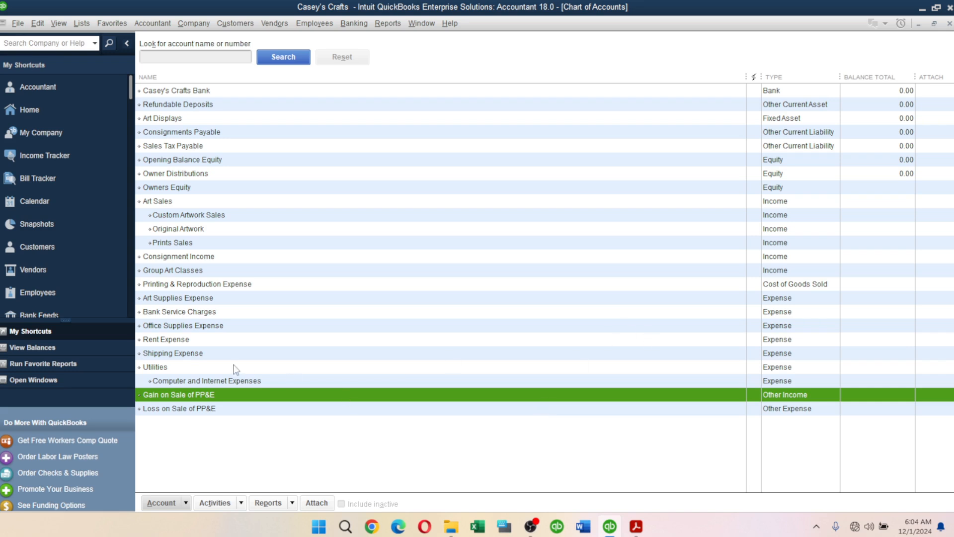
left_click(200, 325)
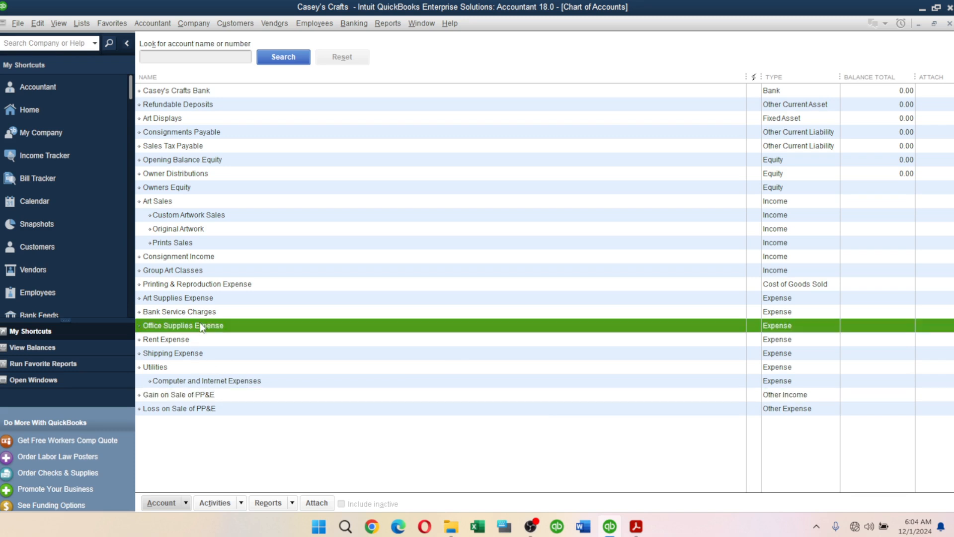
left_click(242, 503)
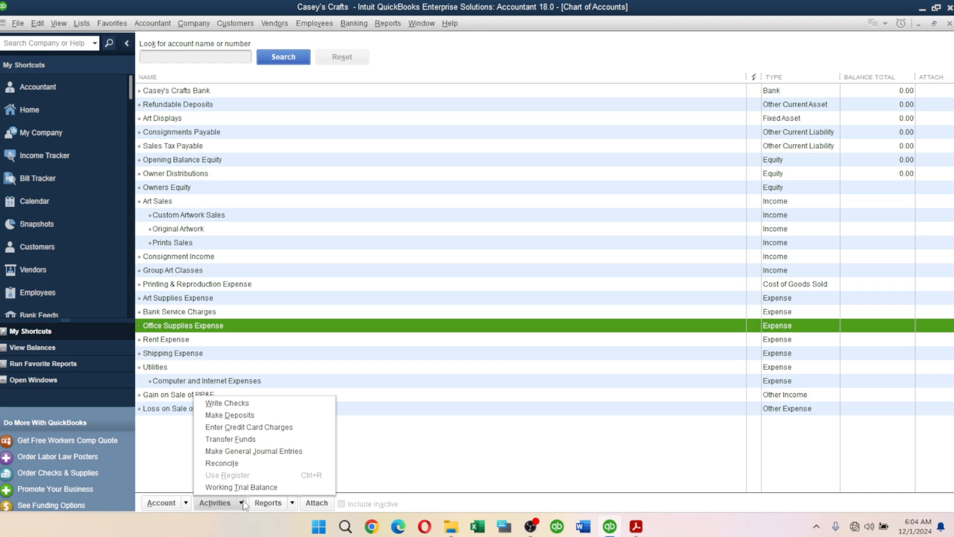
left_click(186, 503)
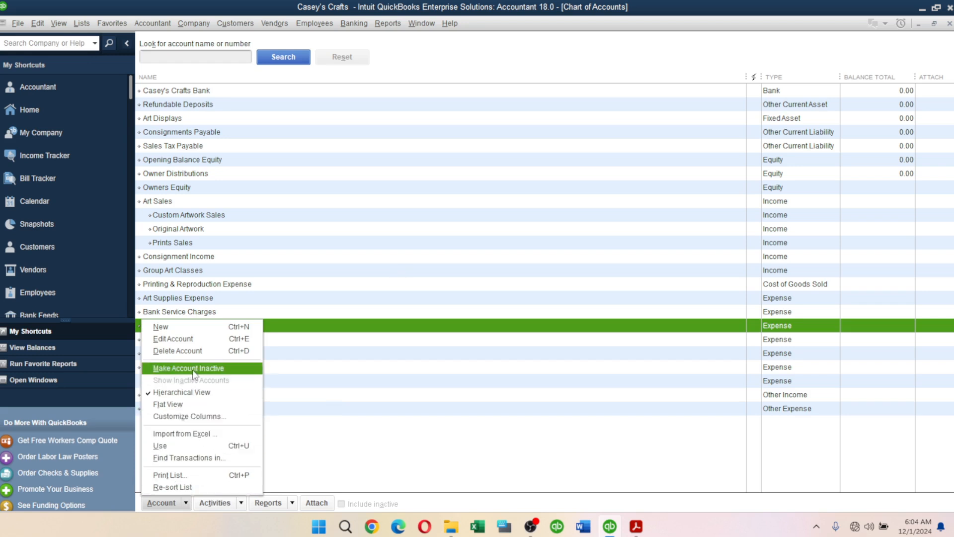
left_click(354, 342)
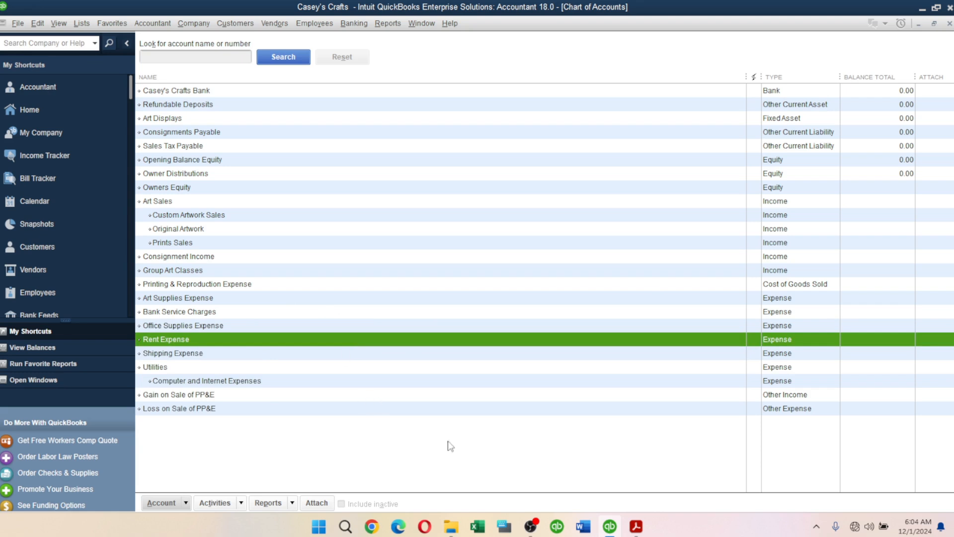
Switch to the project PDF in Acrobat and read from the Step 4 account edits and Opening Balance Equity tip to the Overview of Sales Tax
left_click(637, 526)
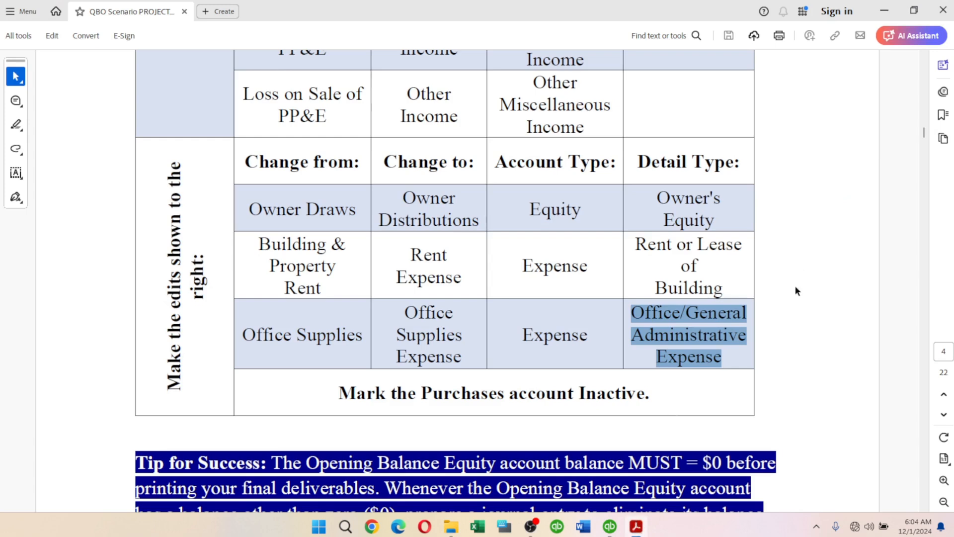
left_click(809, 323)
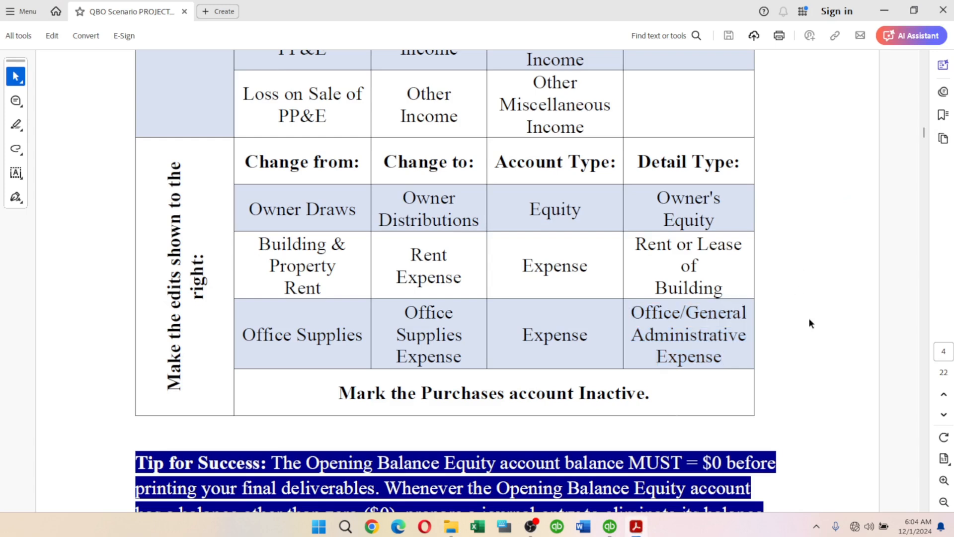
scroll(837, 333, "down", 1)
scroll(838, 332, "down", 5)
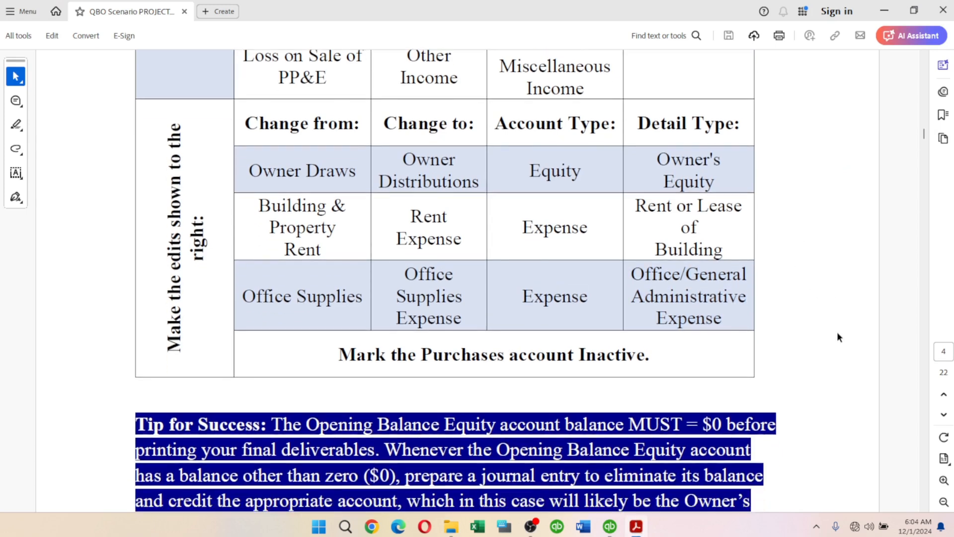
scroll(837, 332, "down", 1)
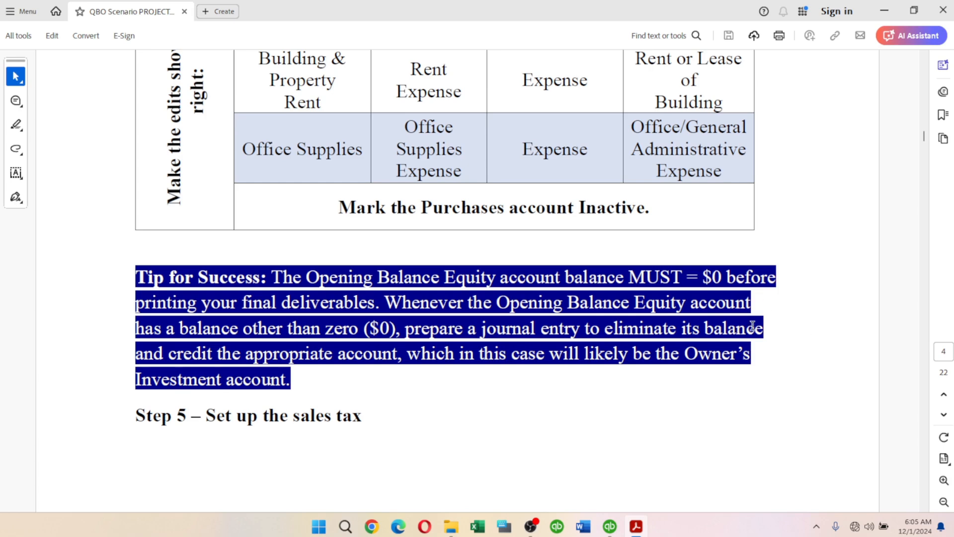
scroll(834, 283, "down", 5)
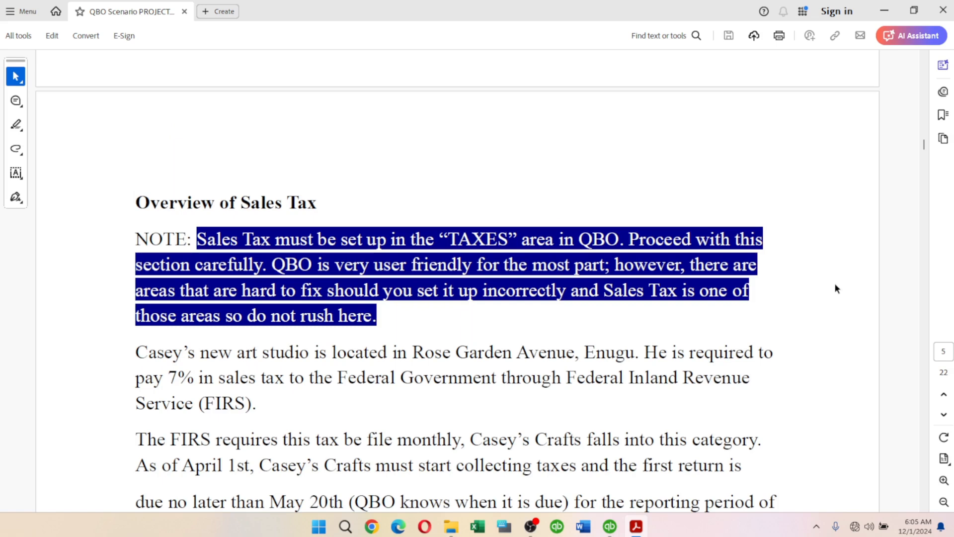